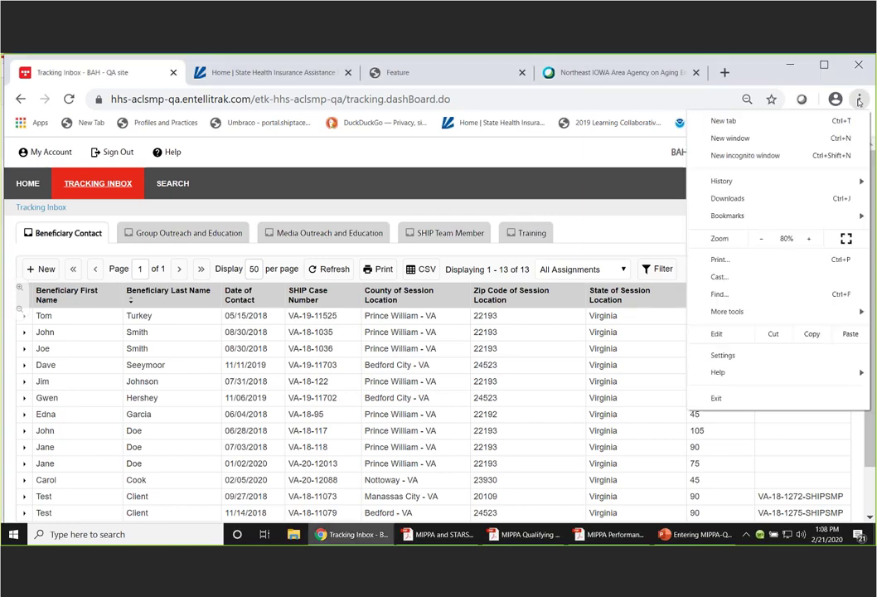
# - Zoom the STARS page in Chrome up two steps to 100%
pyautogui.click(812, 239)
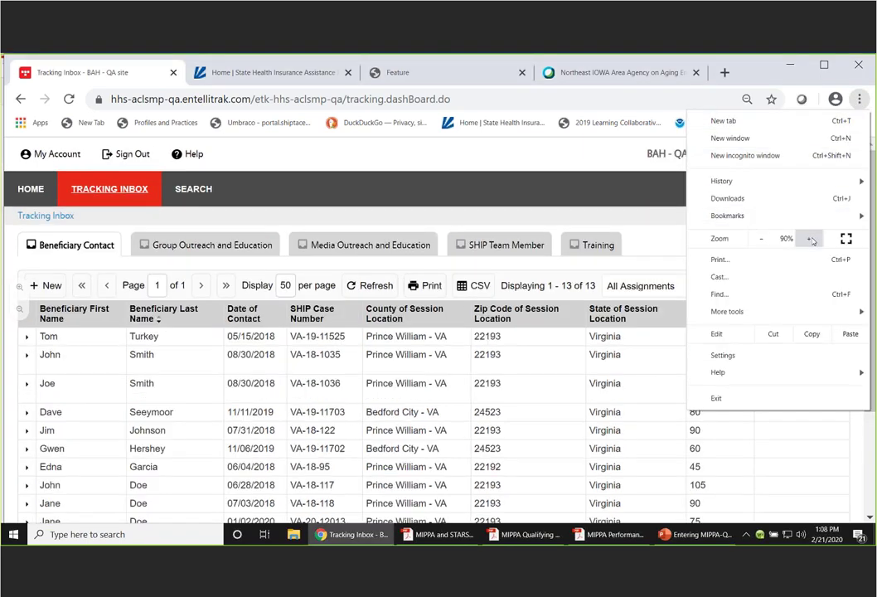
pyautogui.click(593, 156)
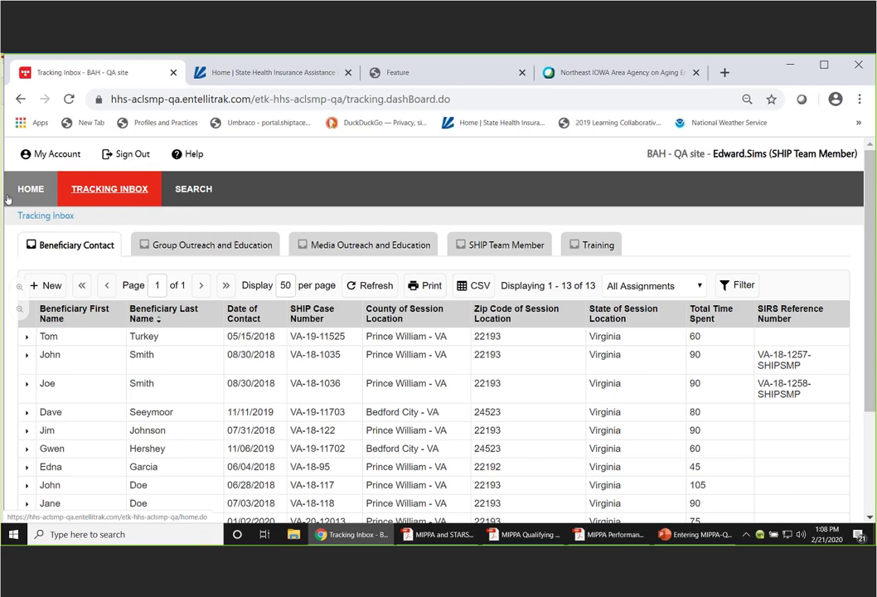
pyautogui.moveTo(84, 200)
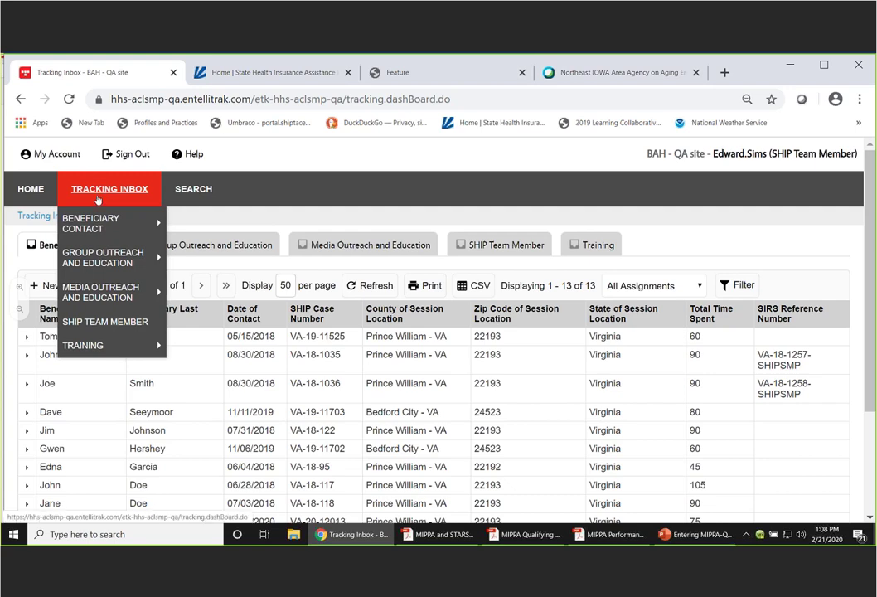
# - Open the Virginia Site 1020 team member's record and review its SMP, SHIP and MIPPA programs
pyautogui.click(101, 322)
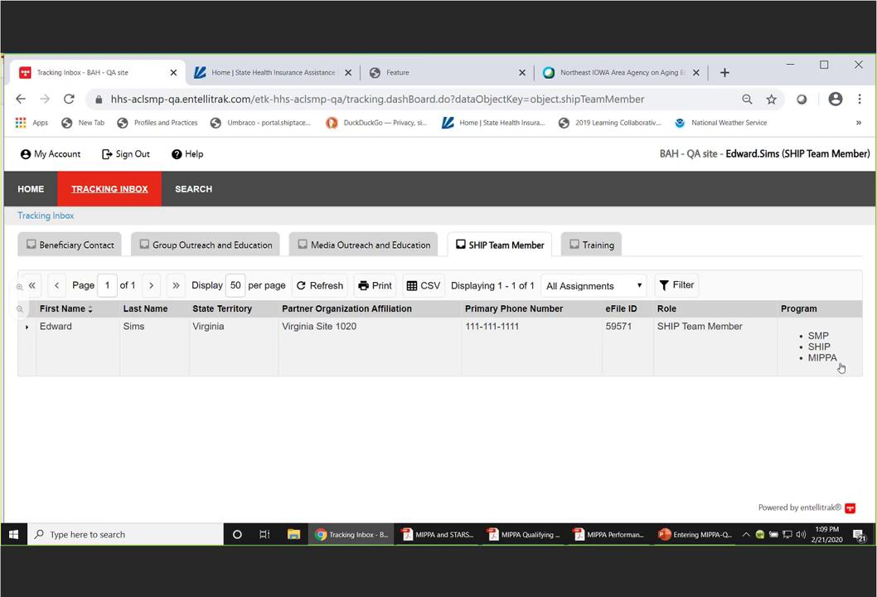
pyautogui.click(157, 340)
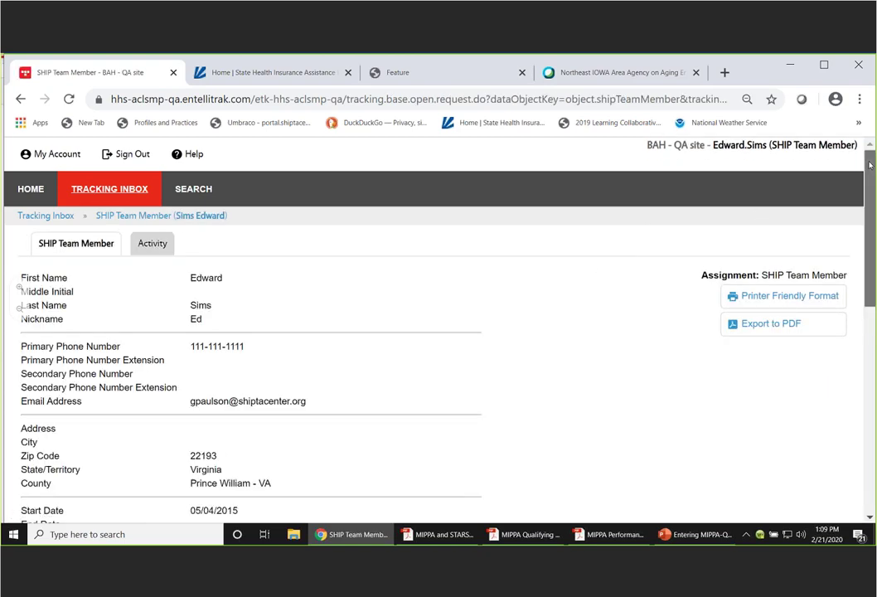
pyautogui.scroll(-1, 701, 215)
pyautogui.scroll(-3, 439, 332)
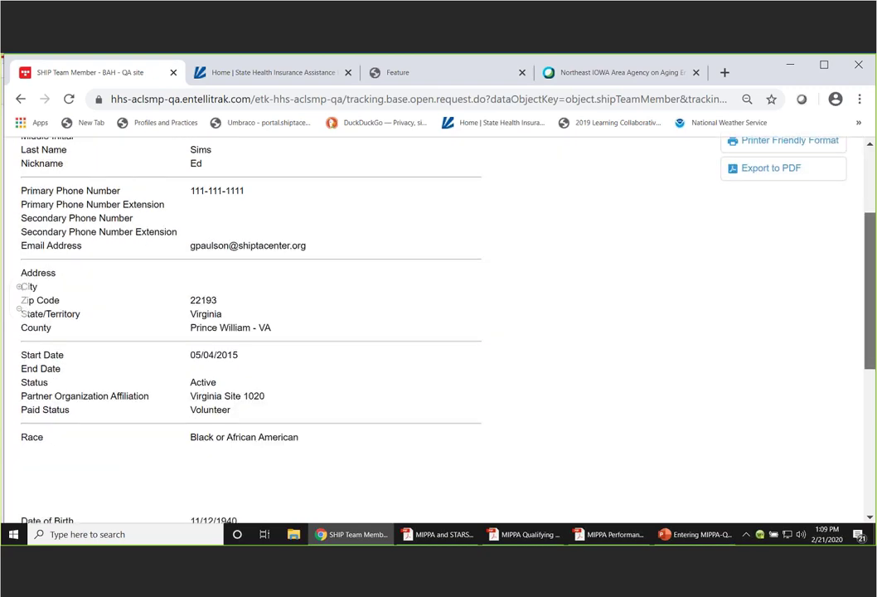
pyautogui.scroll(-7, 18, 292)
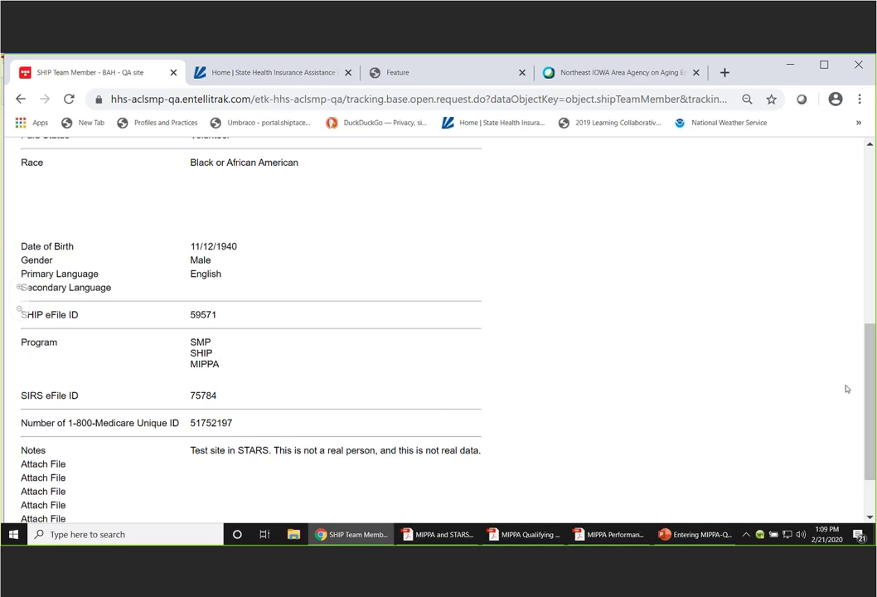
pyautogui.scroll(1, 871, 391)
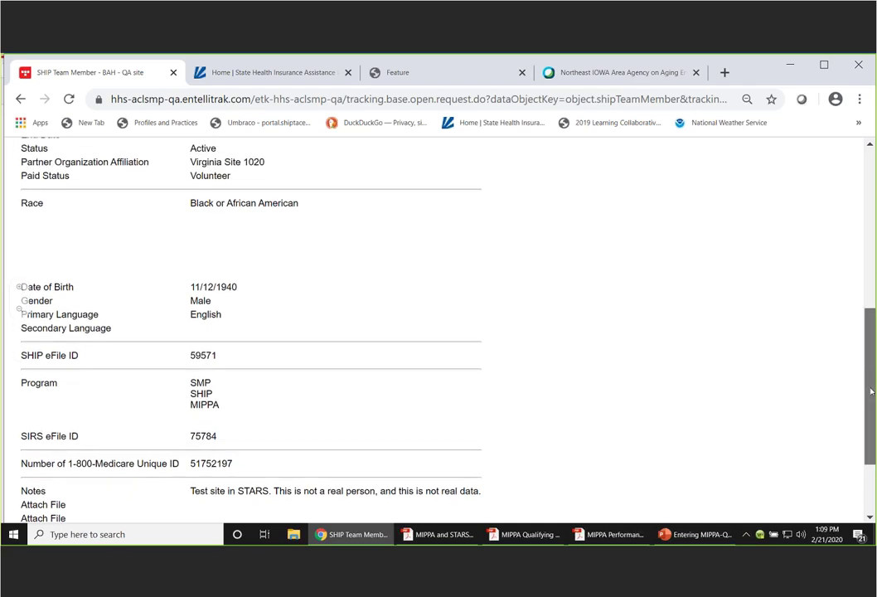
pyautogui.moveTo(871, 392); pyautogui.dragTo(872, 432)
pyautogui.scroll(10, 723, 327)
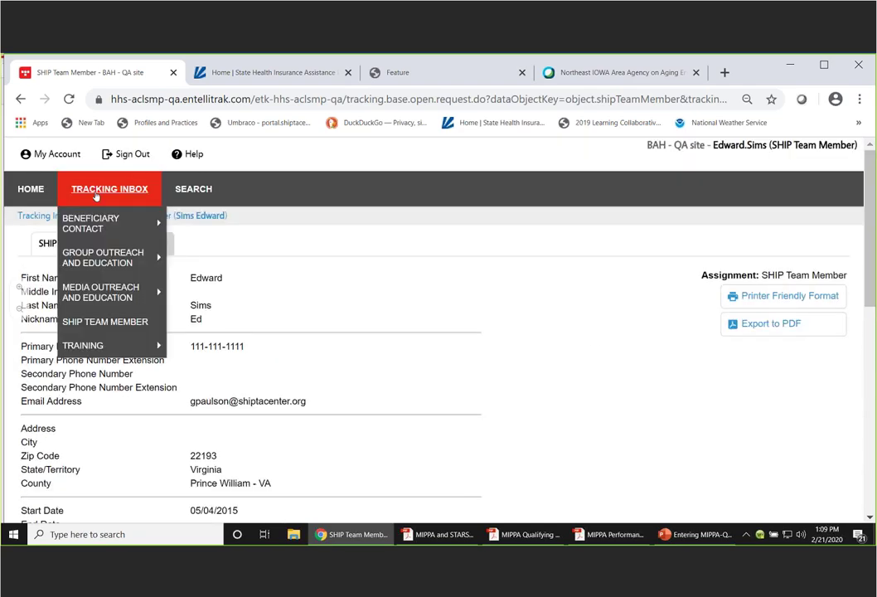
# - Create a new blank record via Tracking Inbox > Beneficiary Contact > New Beneficiary Contact
pyautogui.moveTo(75, 173)
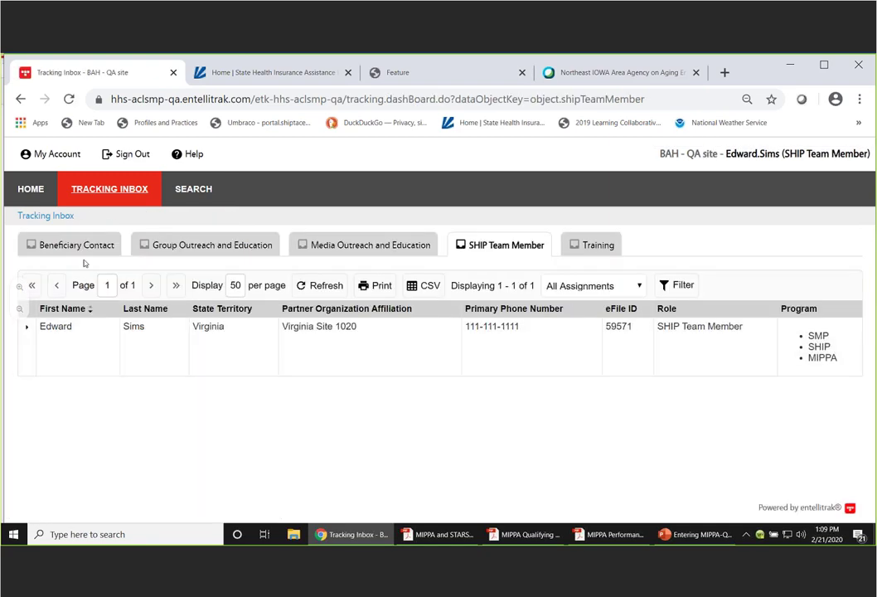
pyautogui.moveTo(93, 189)
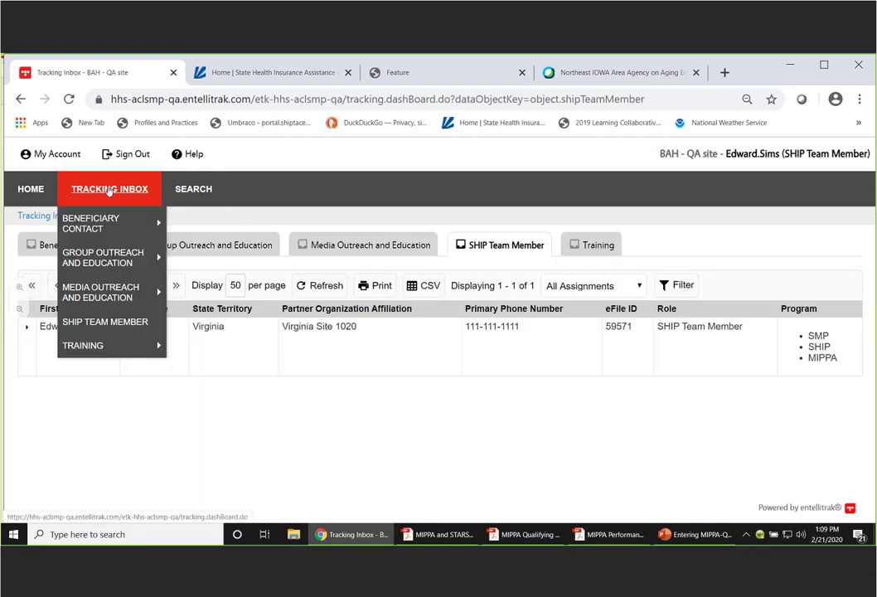
pyautogui.moveTo(93, 222)
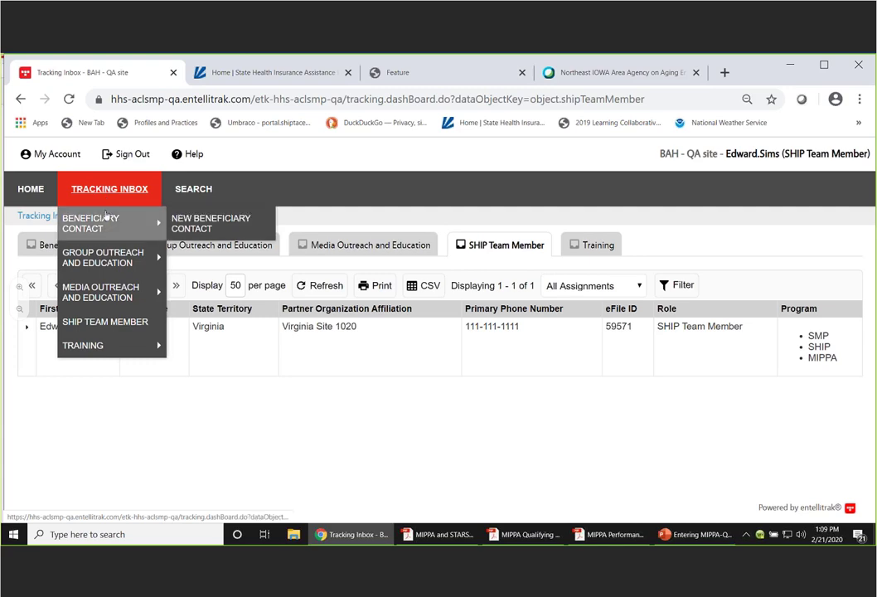
pyautogui.click(193, 227)
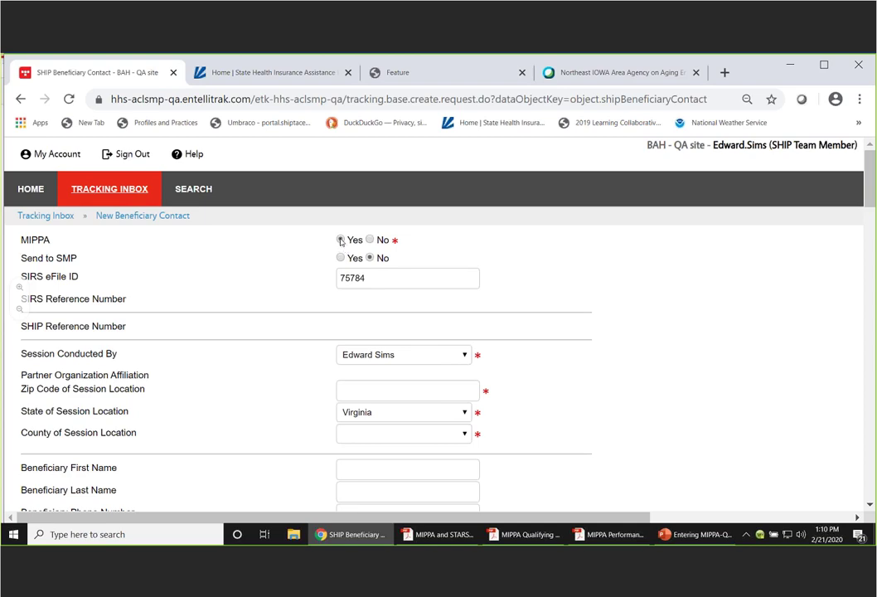
# - Set MIPPA to Yes and keep the current team member as Session Conducted By
pyautogui.click(340, 240)
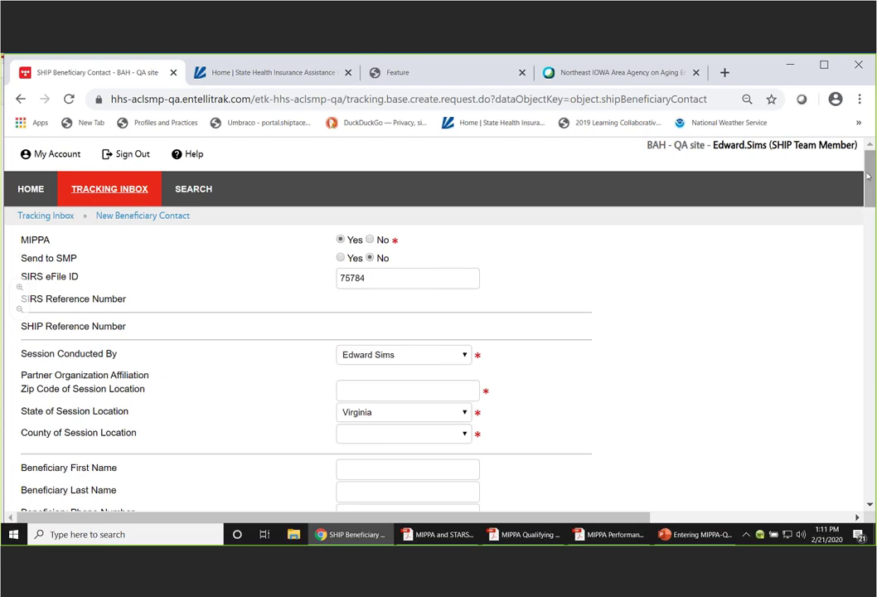
pyautogui.moveTo(871, 176); pyautogui.dragTo(871, 186)
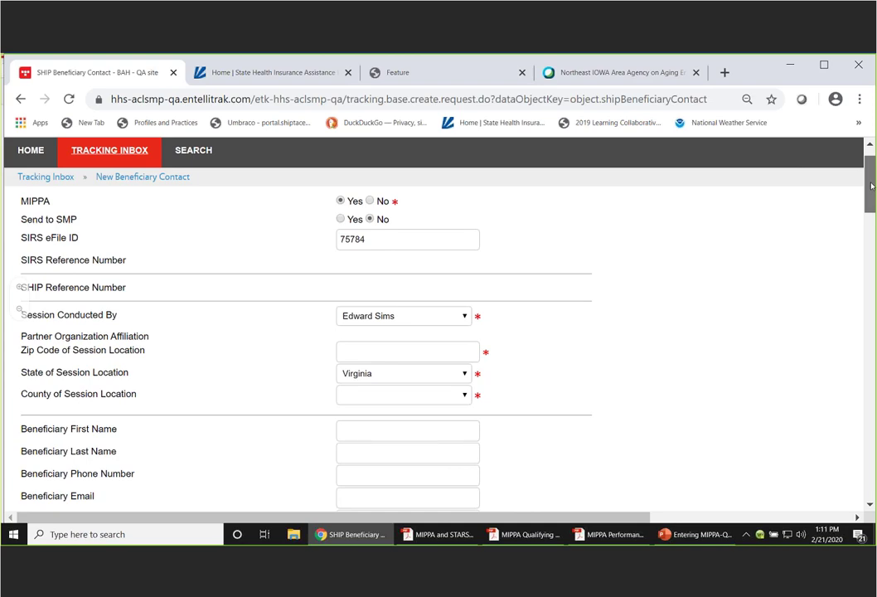
pyautogui.moveTo(871, 186); pyautogui.dragTo(871, 192)
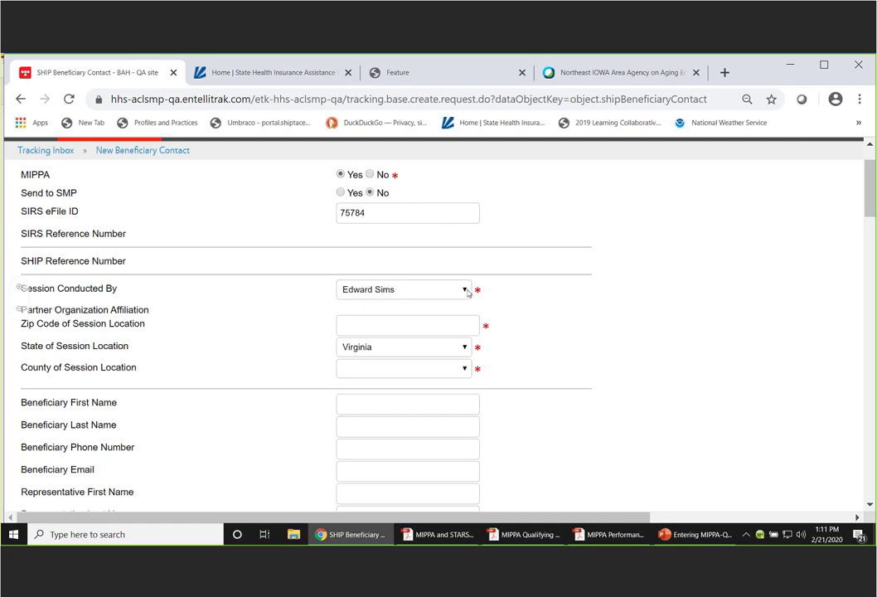
pyautogui.click(464, 290)
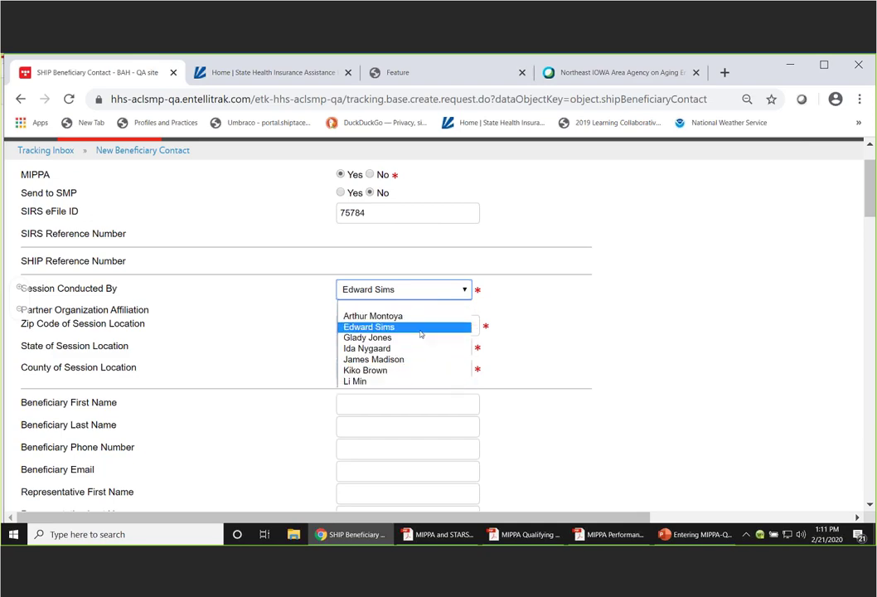
pyautogui.click(387, 328)
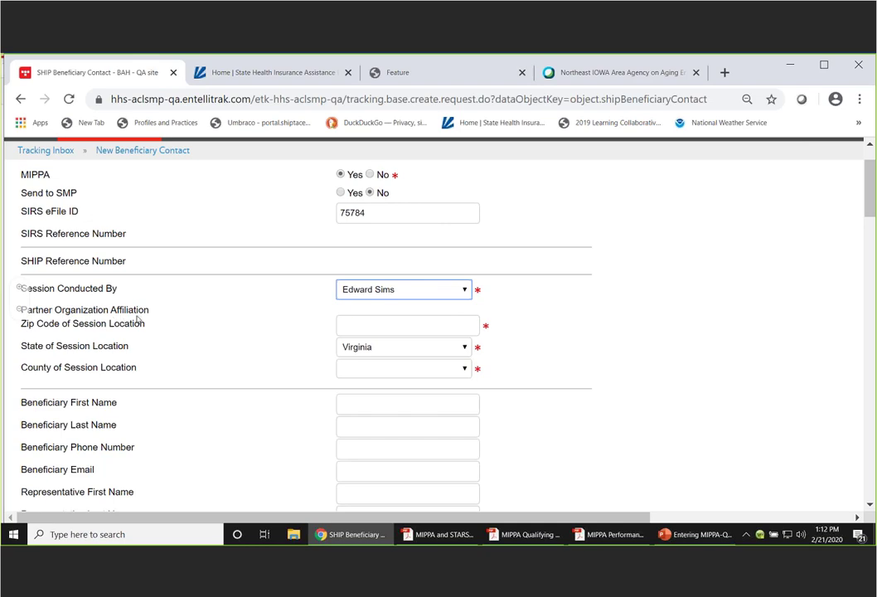
pyautogui.click(359, 313)
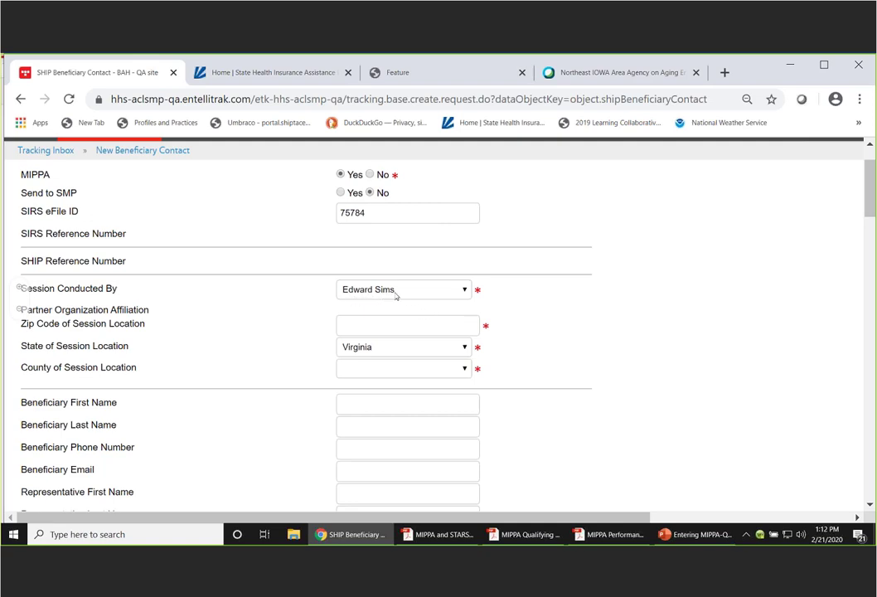
pyautogui.click(356, 326)
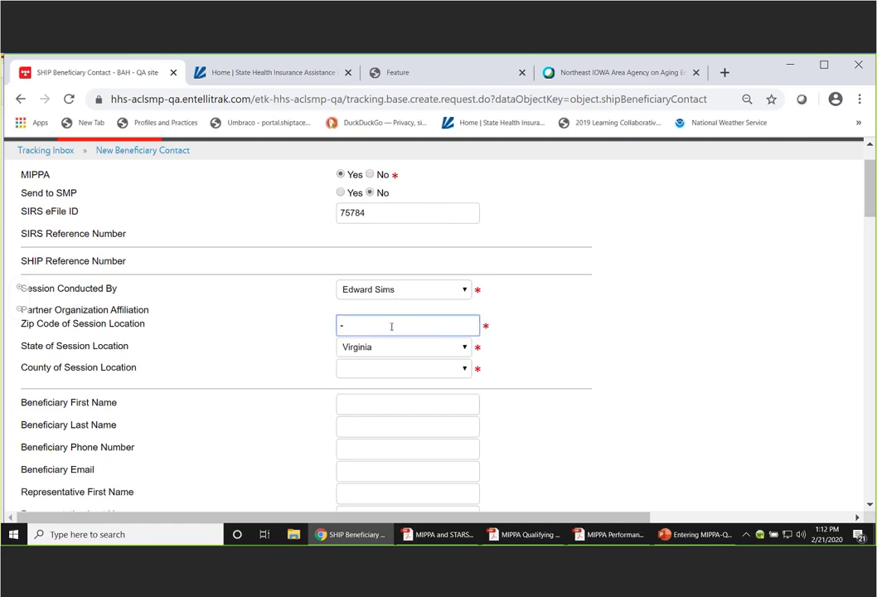
# - Enter session location zip 23086 with state Virginia and county King William - VA
pyautogui.write('23086')
pyautogui.click(379, 348)
pyautogui.click(354, 333)
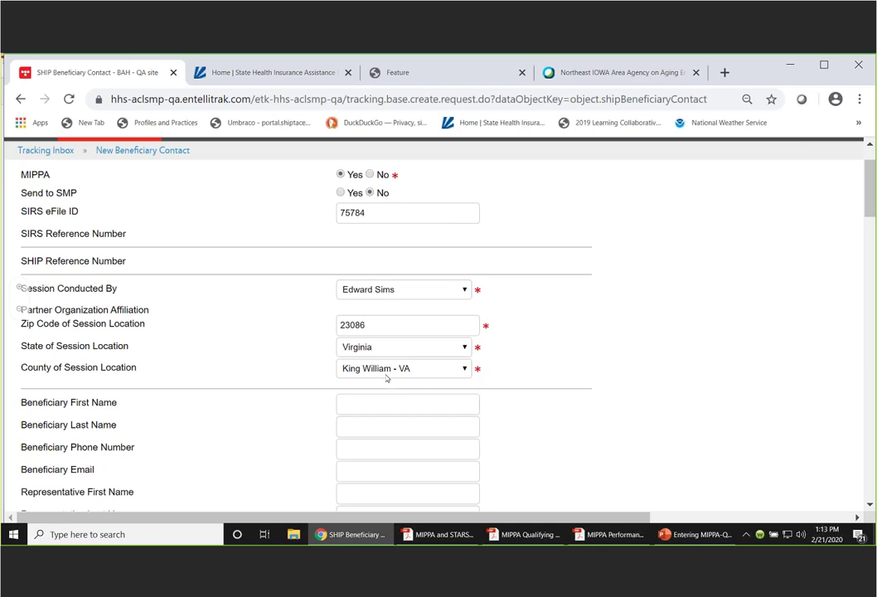
pyautogui.click(464, 370)
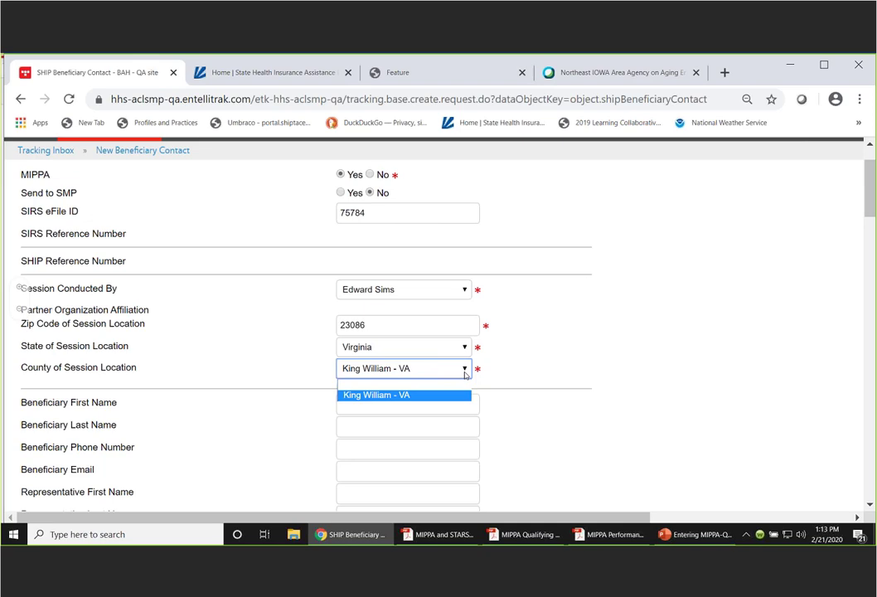
pyautogui.click(514, 363)
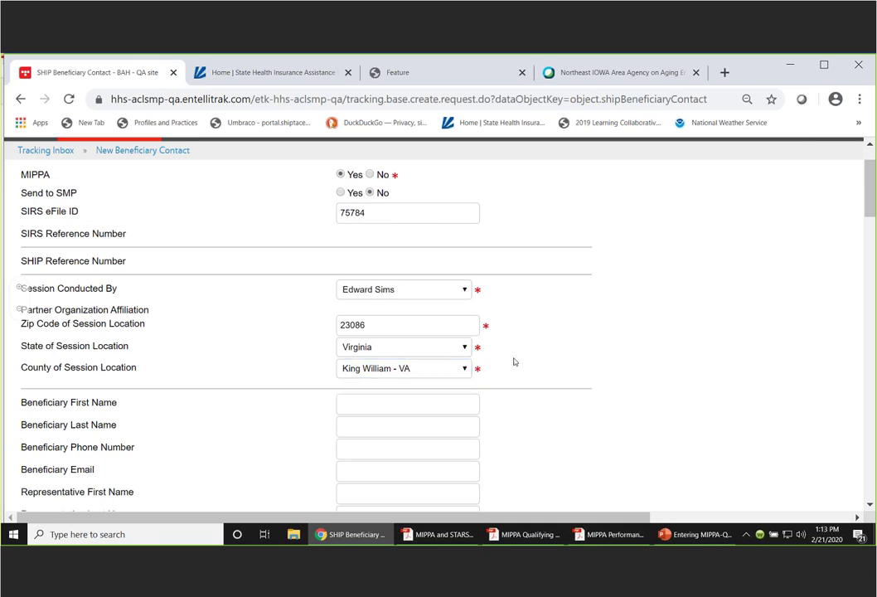
pyautogui.scroll(-1, 720, 166)
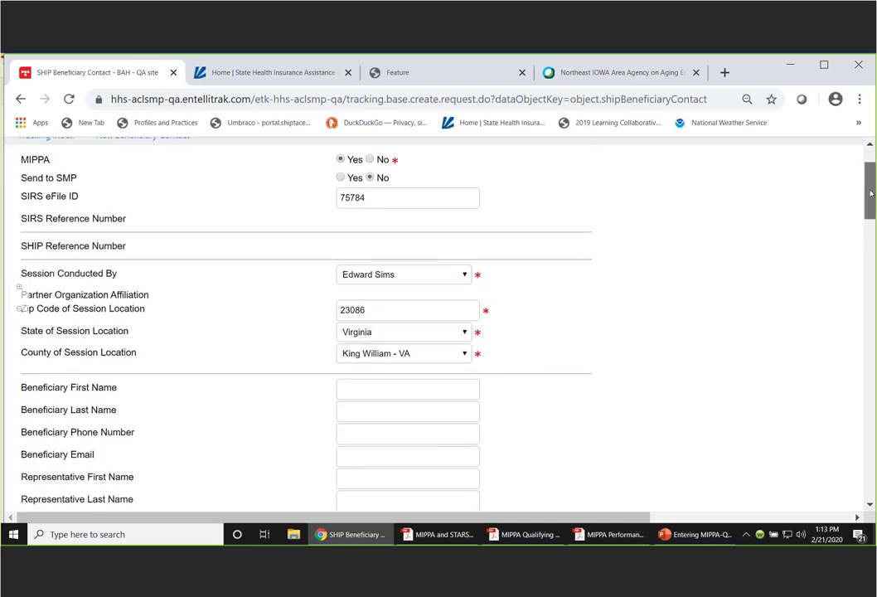
pyautogui.moveTo(871, 193); pyautogui.dragTo(871, 195)
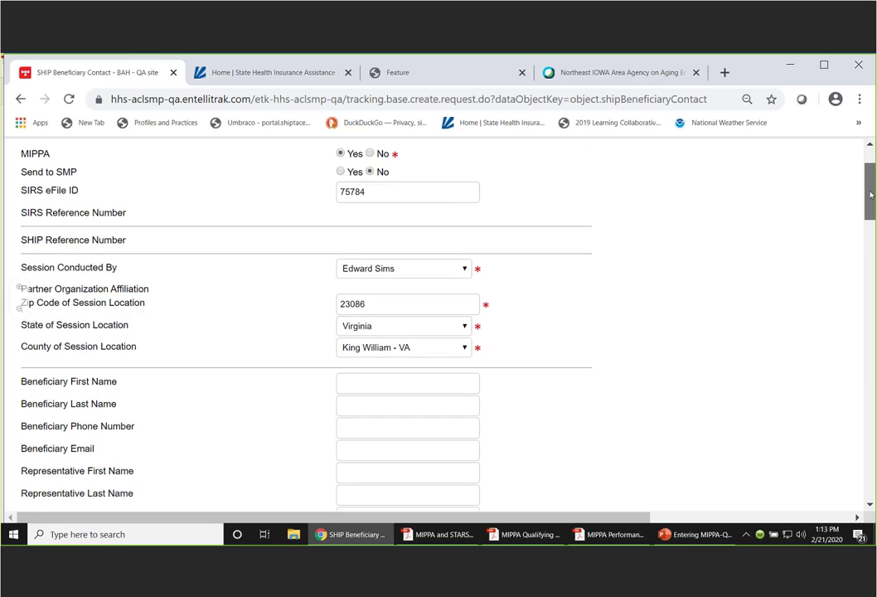
pyautogui.scroll(-1, 871, 195)
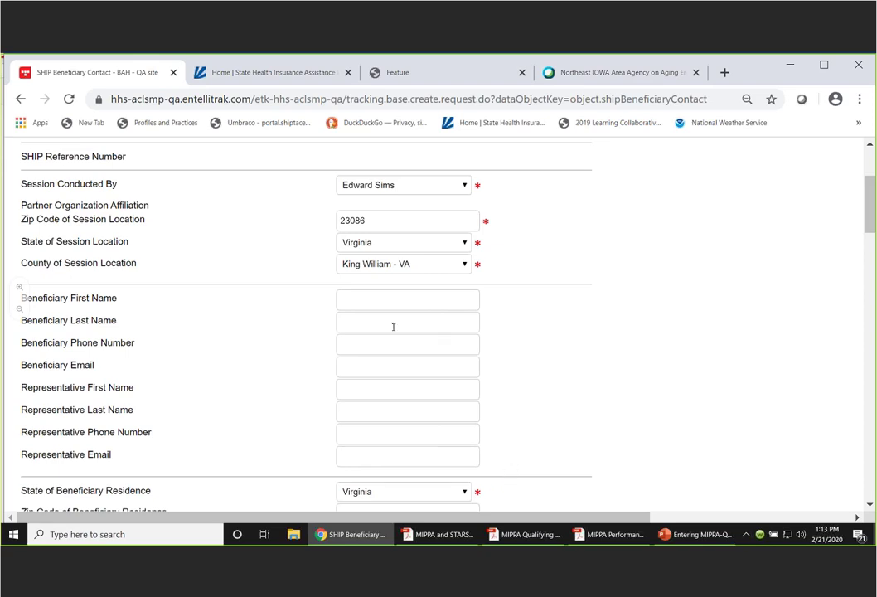
# - Enter the beneficiary's first name, last name and phone number
pyautogui.click(358, 300)
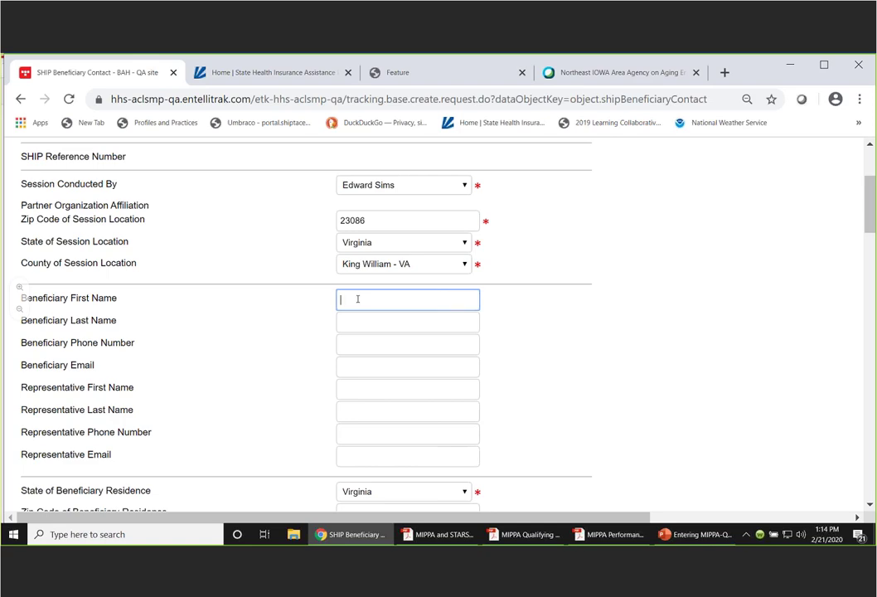
pyautogui.click(408, 322)
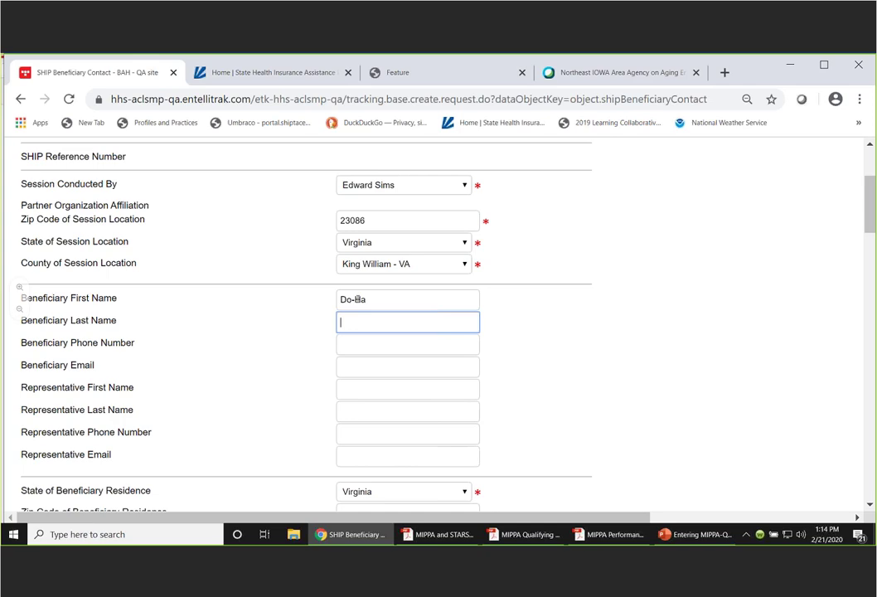
pyautogui.write('Gi')
pyautogui.press('Tab')
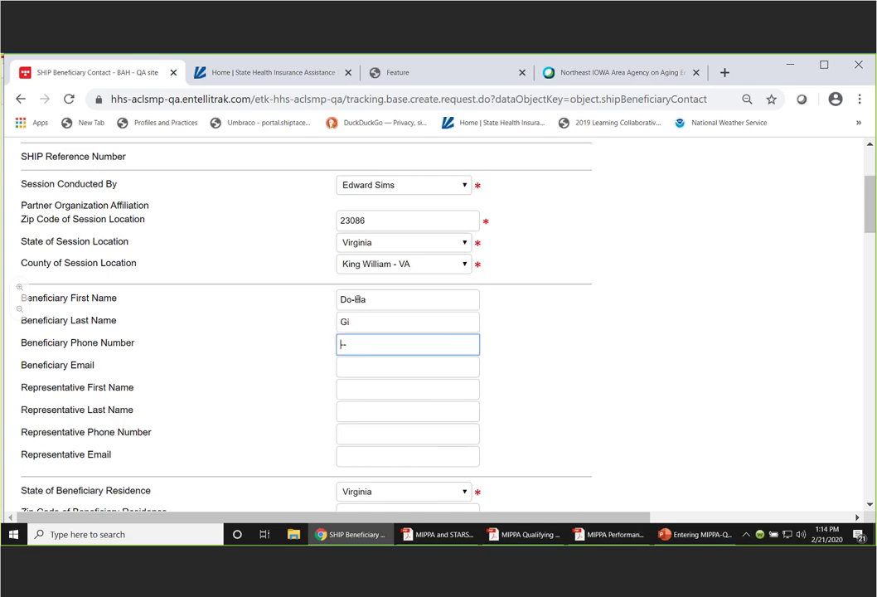
pyautogui.press('Tab')
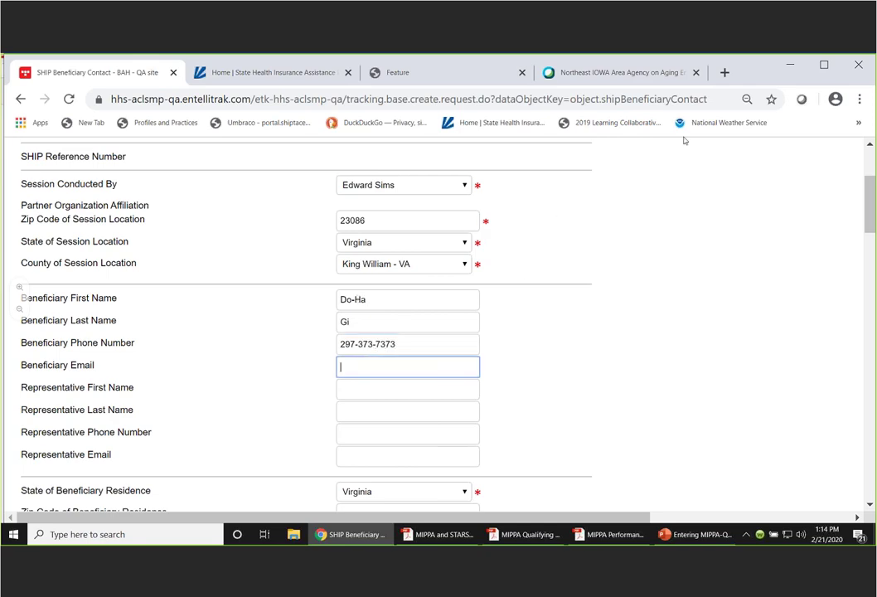
# - Keep Virginia as the residence state and enter residence zip code 23086
pyautogui.scroll(-2, 604, 282)
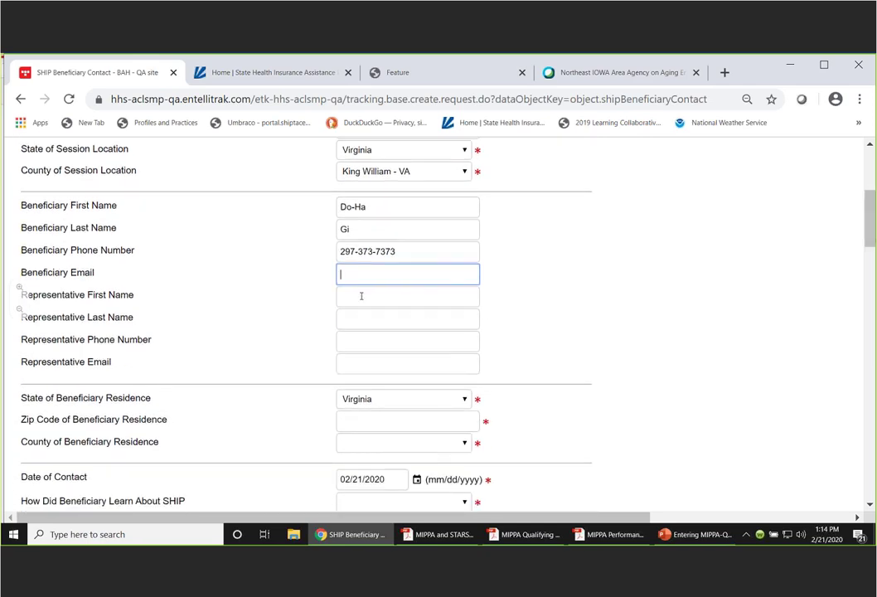
pyautogui.moveTo(871, 219); pyautogui.dragTo(872, 247)
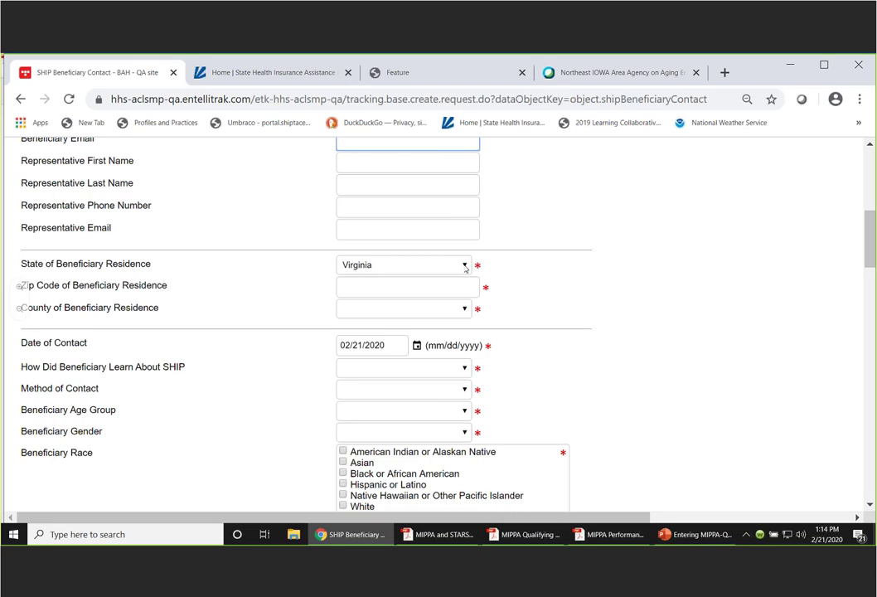
pyautogui.click(466, 269)
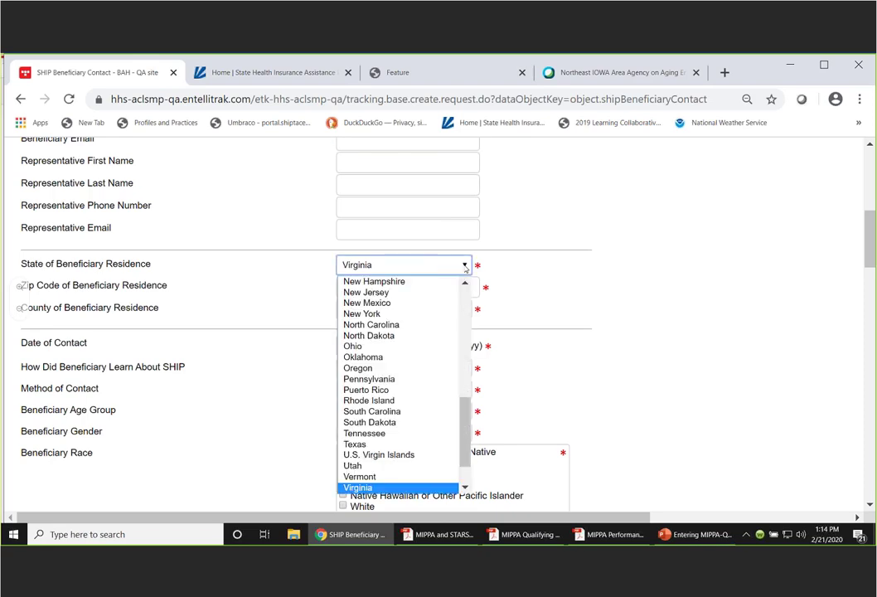
pyautogui.click(466, 266)
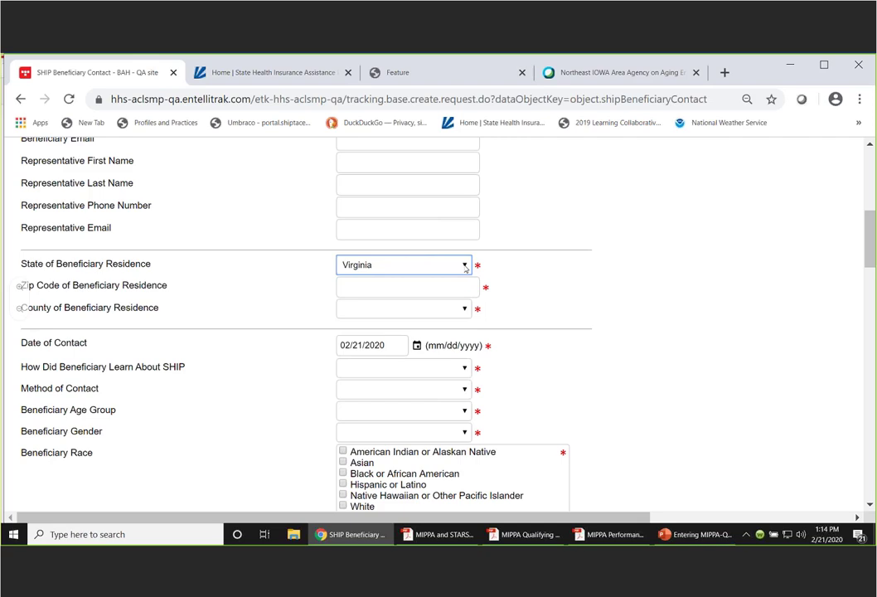
pyautogui.click(376, 292)
pyautogui.write('230')
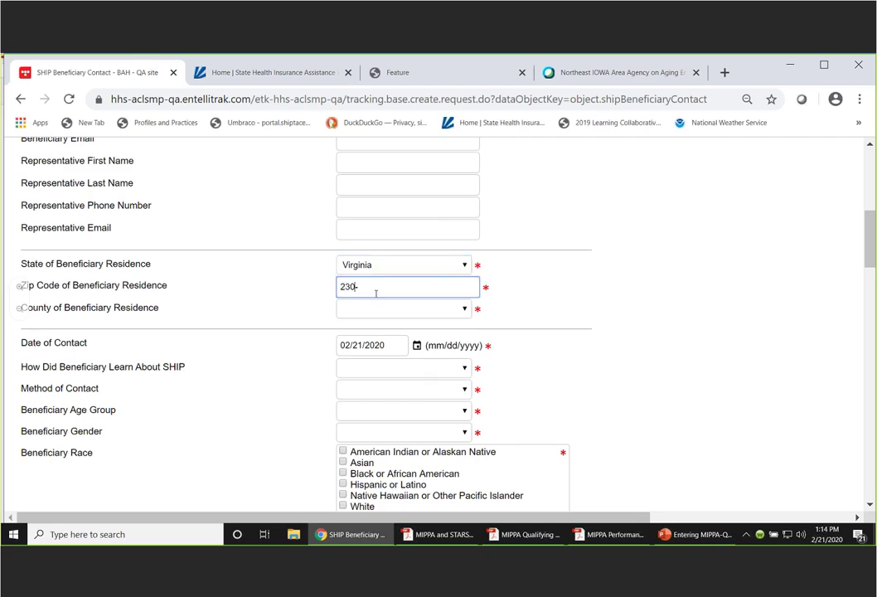
pyautogui.write('86')
# - Confirm residence zip 23086 so the county auto-fills as King William - VA
pyautogui.press('Tab')
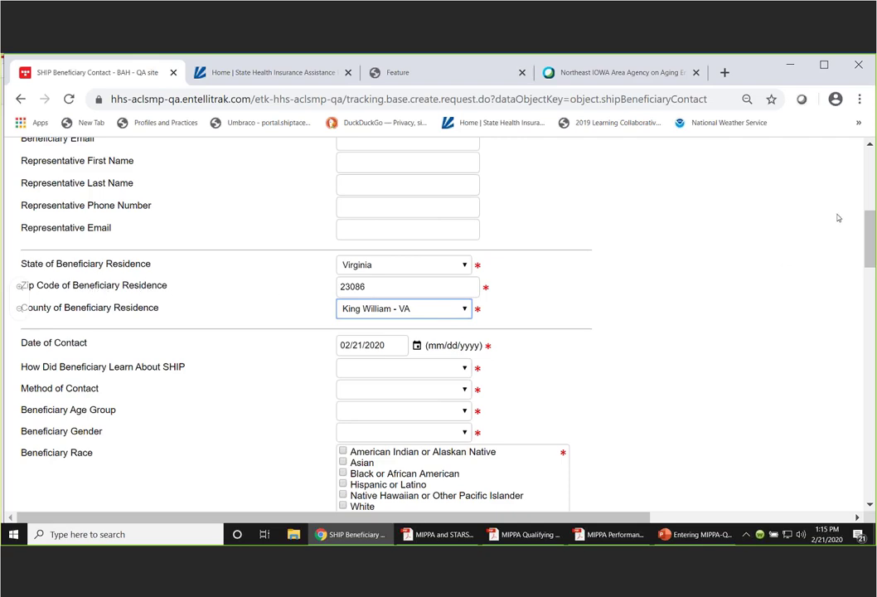
pyautogui.moveTo(868, 225); pyautogui.dragTo(854, 245)
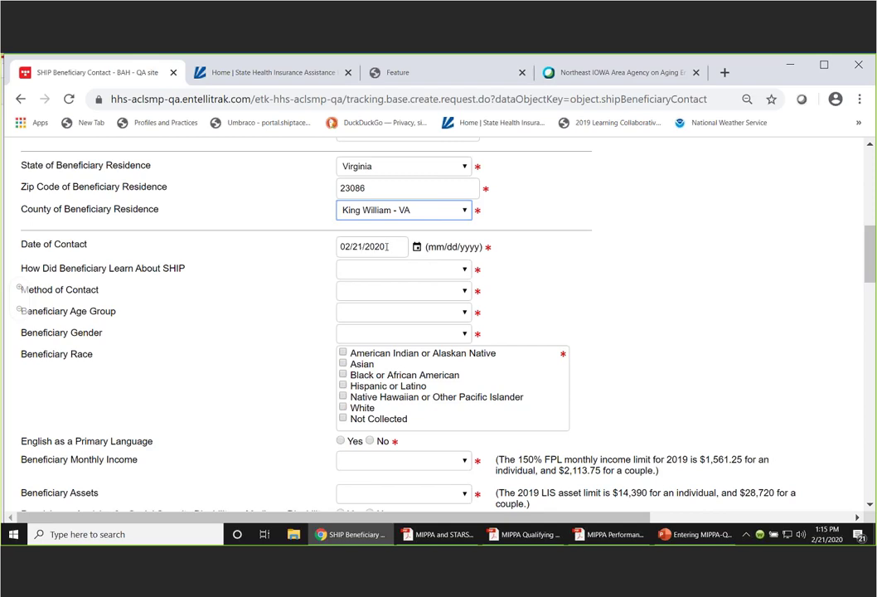
# - Remove the mistyped 02/10/2200 Date of Contact, leaving the field empty
pyautogui.tripleClick(387, 247)
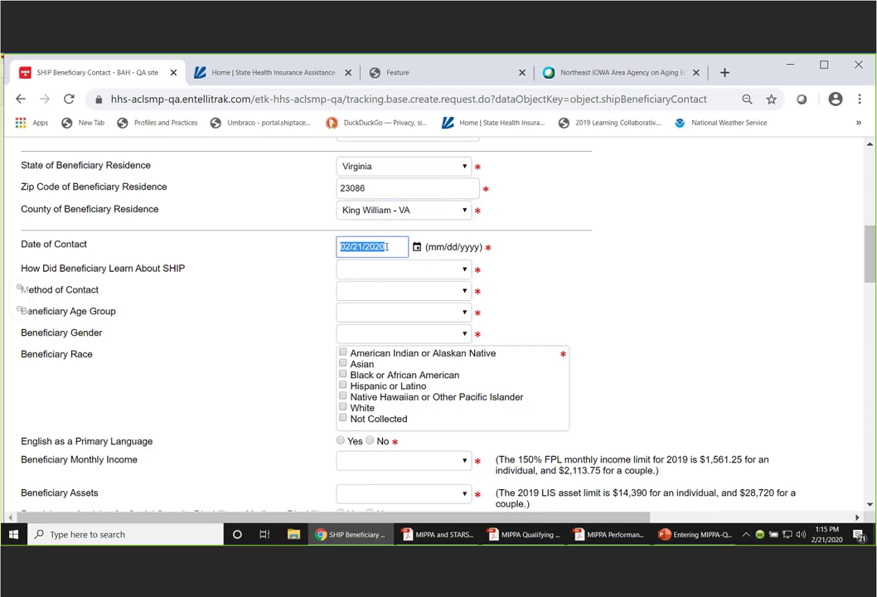
pyautogui.write('22/')
pyautogui.write('1')
pyautogui.write('2/02')
pyautogui.press('BackSpace')
pyautogui.press('BackSpace')
pyautogui.press('BackSpace')
pyautogui.press('BackSpace')
pyautogui.press('BackSpace')
pyautogui.press('BackSpace')
pyautogui.write('02/10/2200')
pyautogui.click(417, 248)
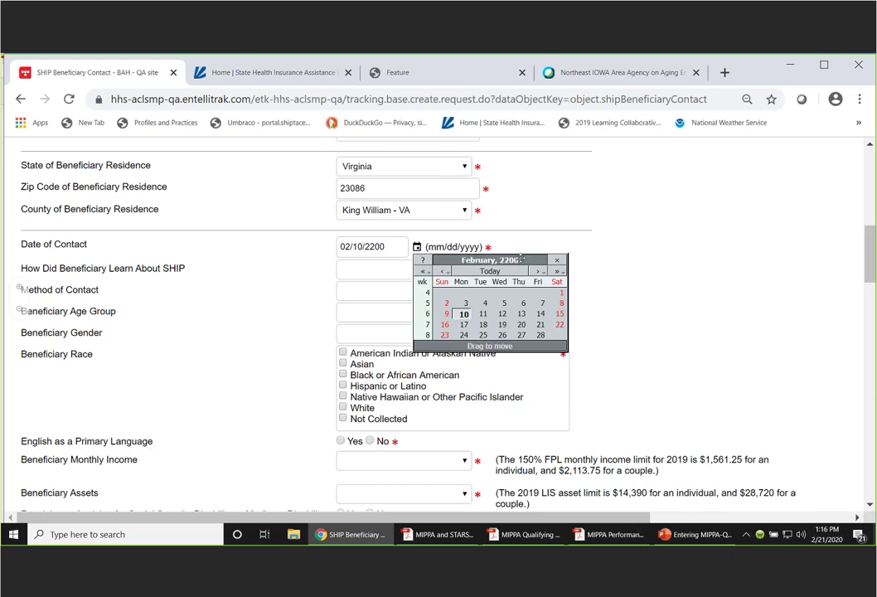
pyautogui.click(393, 245)
pyautogui.tripleClick(384, 245)
pyautogui.press('BackSpace')
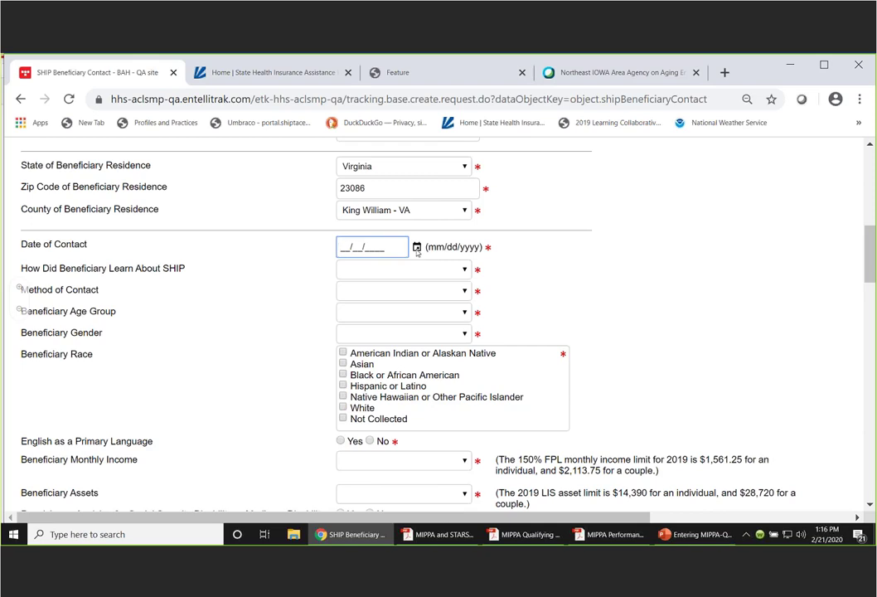
# - Pick February 6, 2020 from the calendar as the Date of Contact
pyautogui.click(416, 247)
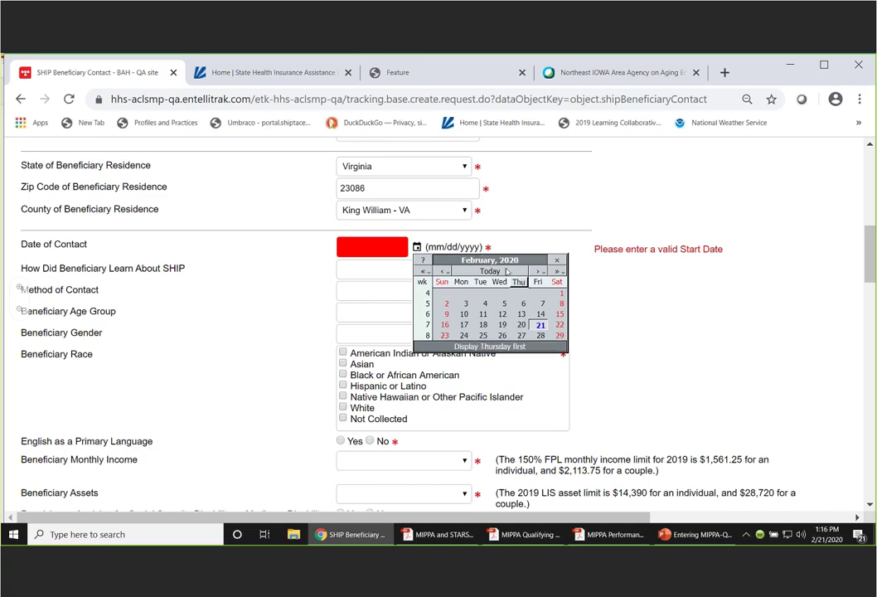
pyautogui.click(524, 304)
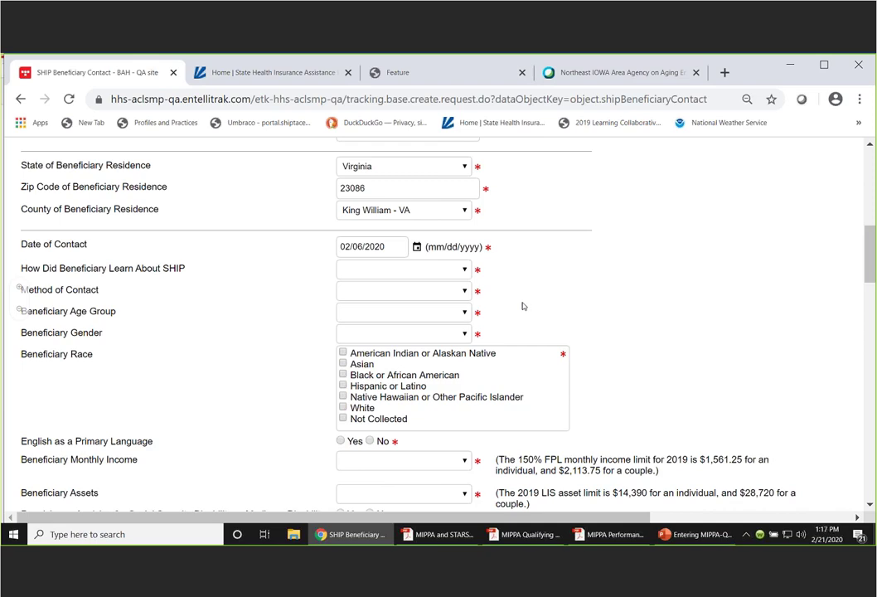
pyautogui.click(418, 248)
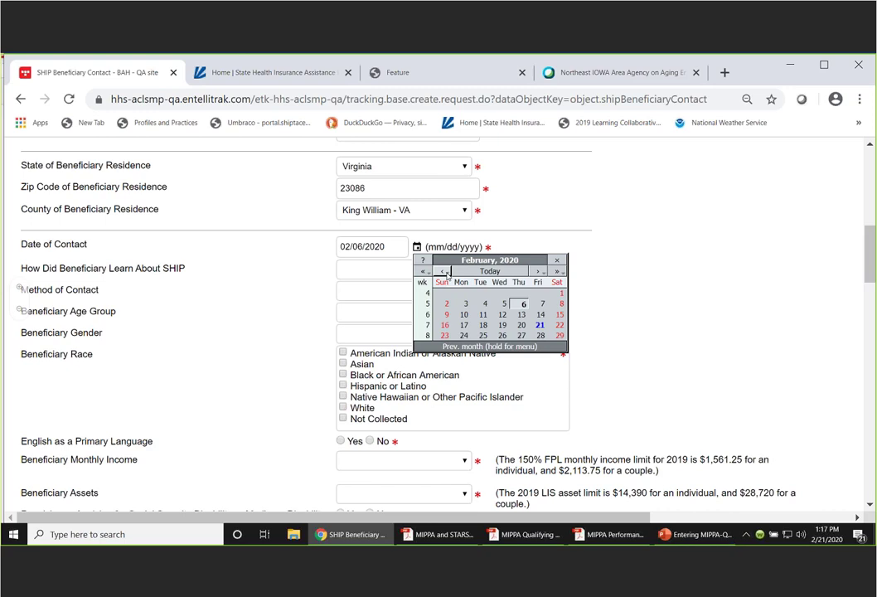
pyautogui.click(444, 272)
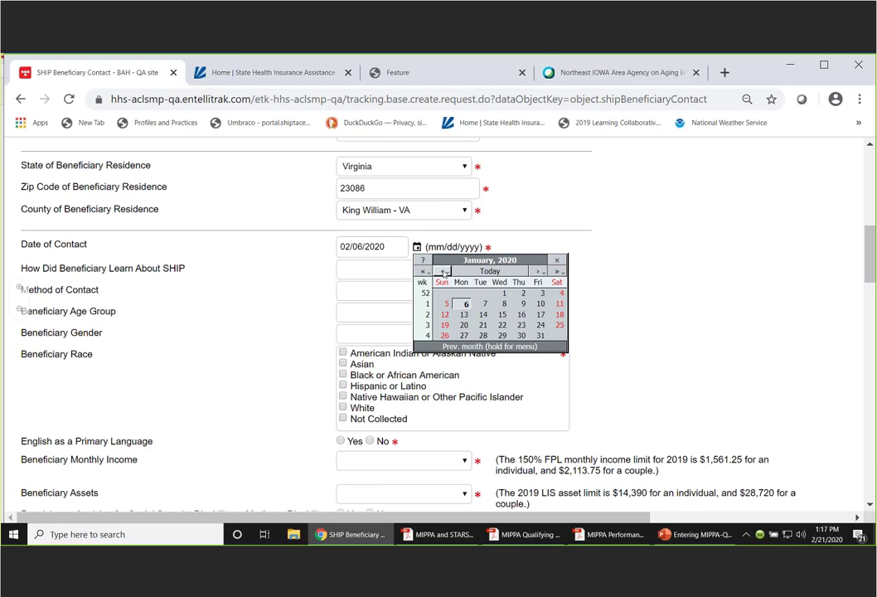
pyautogui.click(521, 335)
pyautogui.click(417, 247)
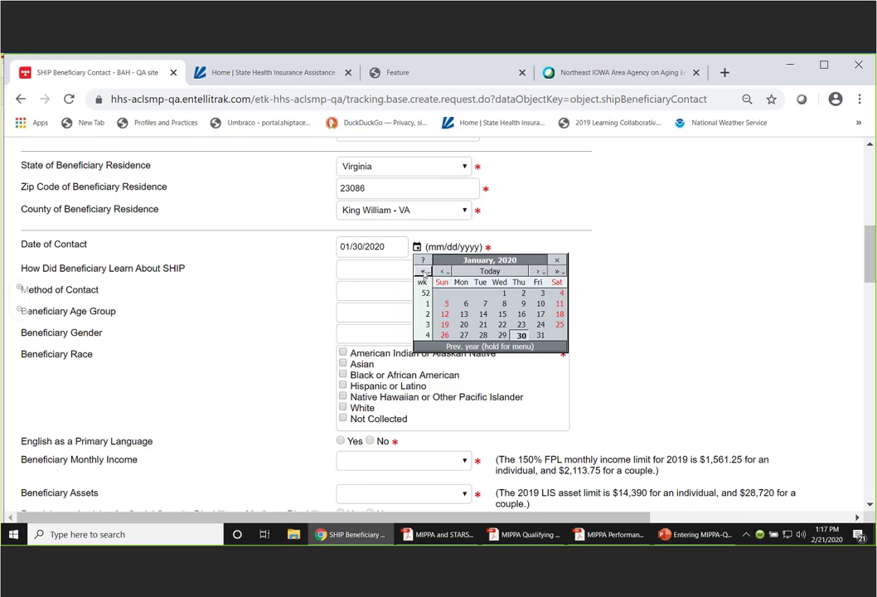
pyautogui.click(424, 273)
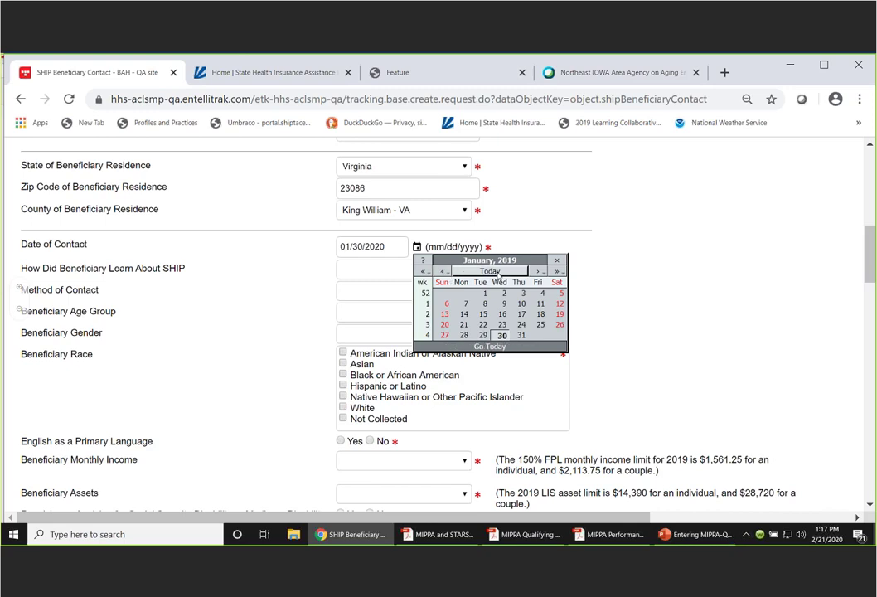
pyautogui.click(538, 272)
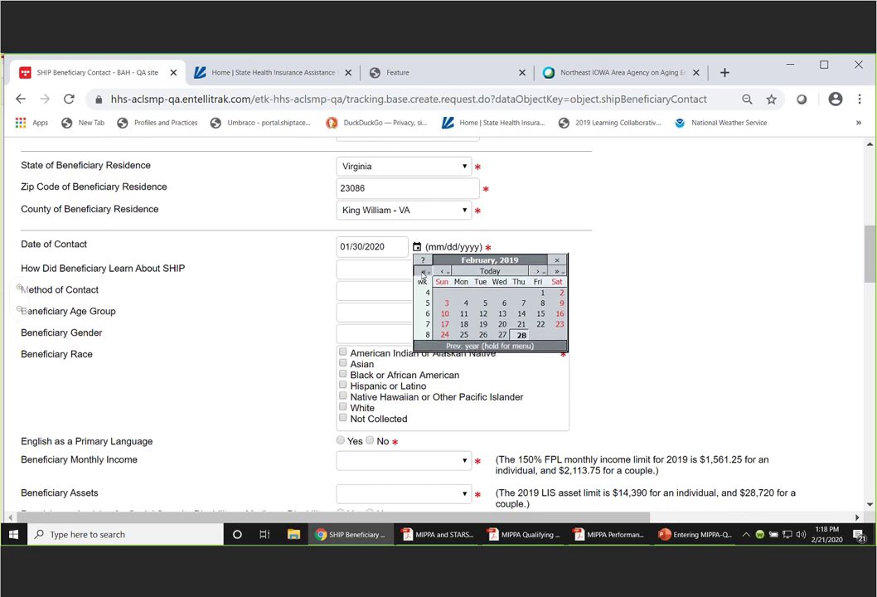
pyautogui.click(558, 272)
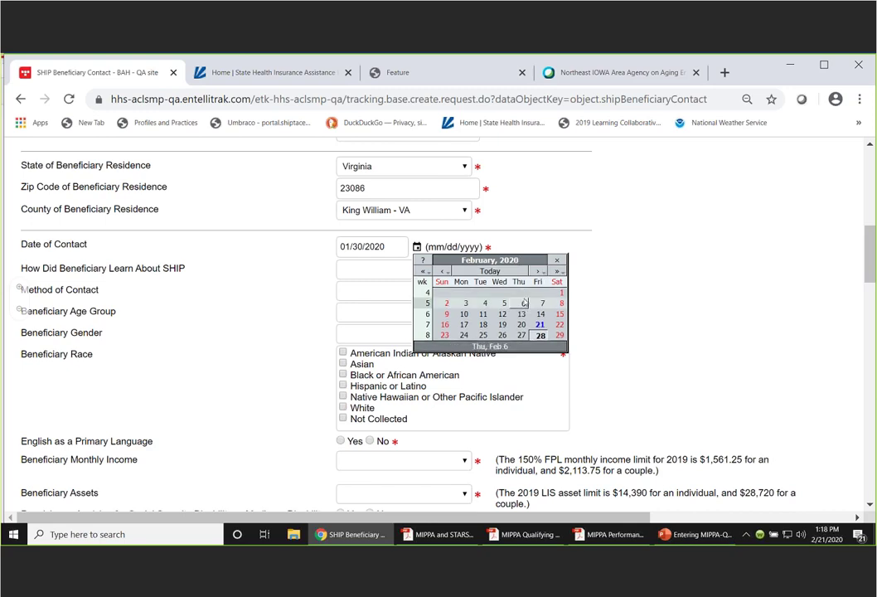
pyautogui.click(524, 304)
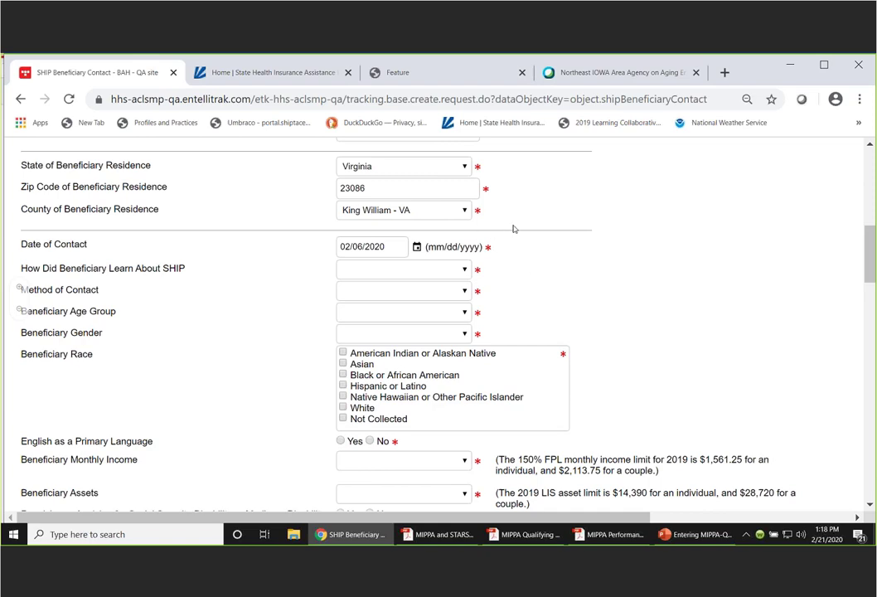
# - Choose Friend or Relative, Face to Face at Counseling Location or Event Site, 65-74 and Female
pyautogui.click(465, 270)
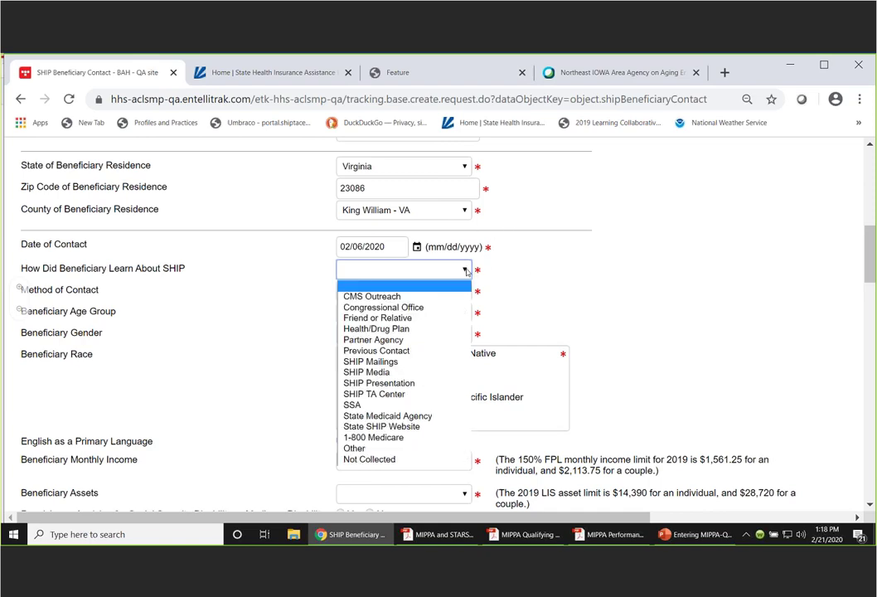
pyautogui.click(408, 319)
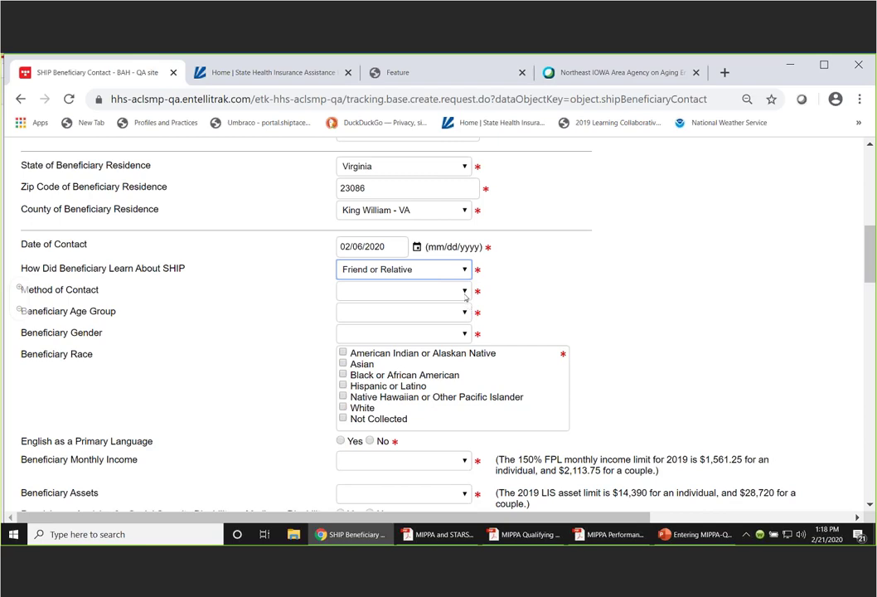
pyautogui.click(465, 291)
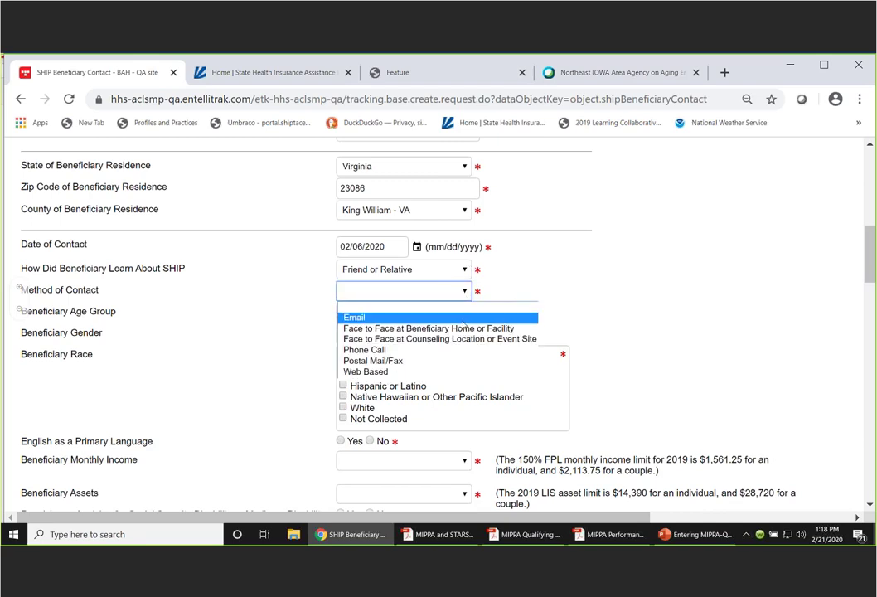
pyautogui.click(418, 339)
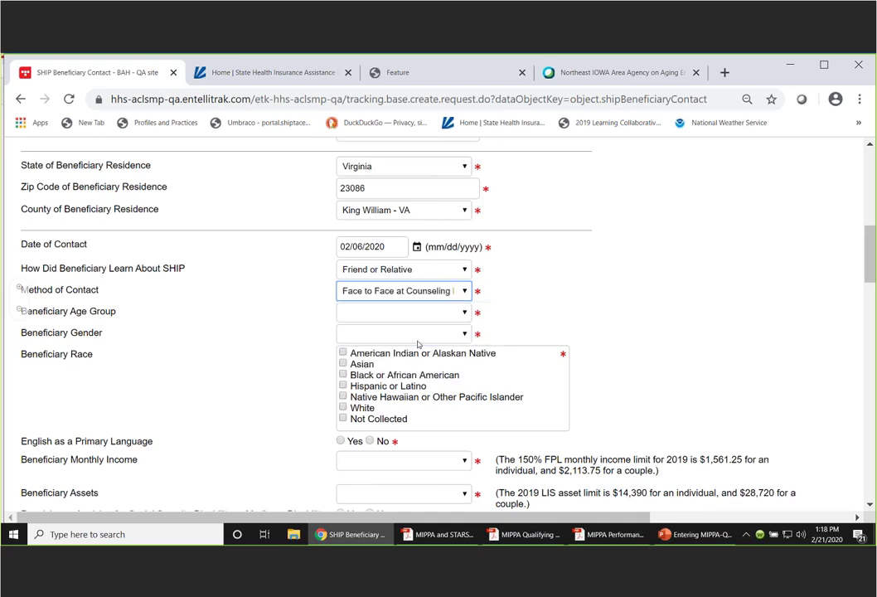
pyautogui.click(466, 313)
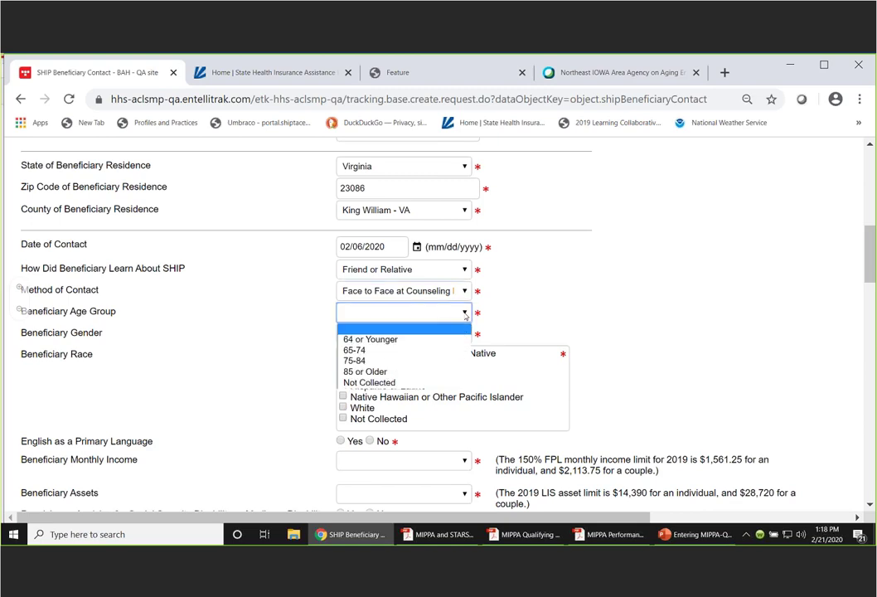
pyautogui.click(363, 351)
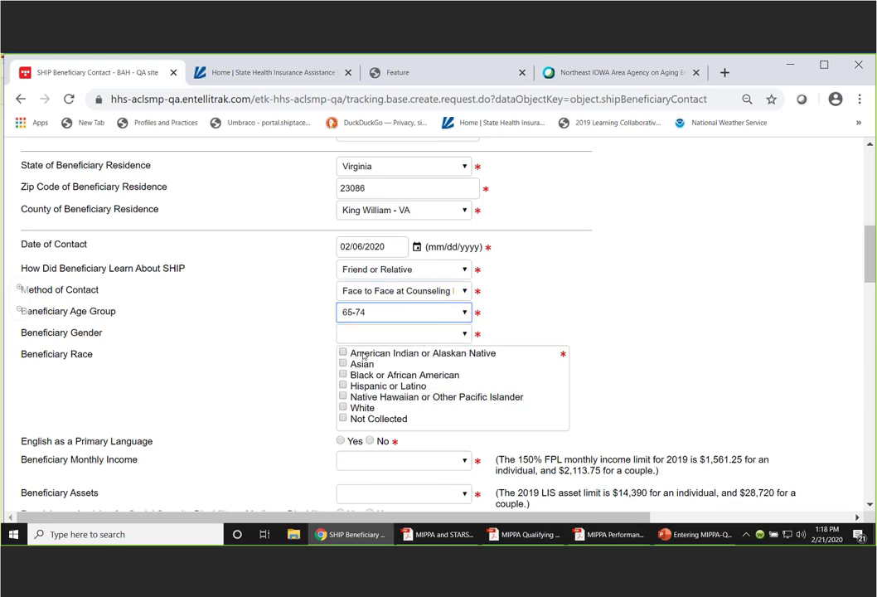
pyautogui.click(462, 334)
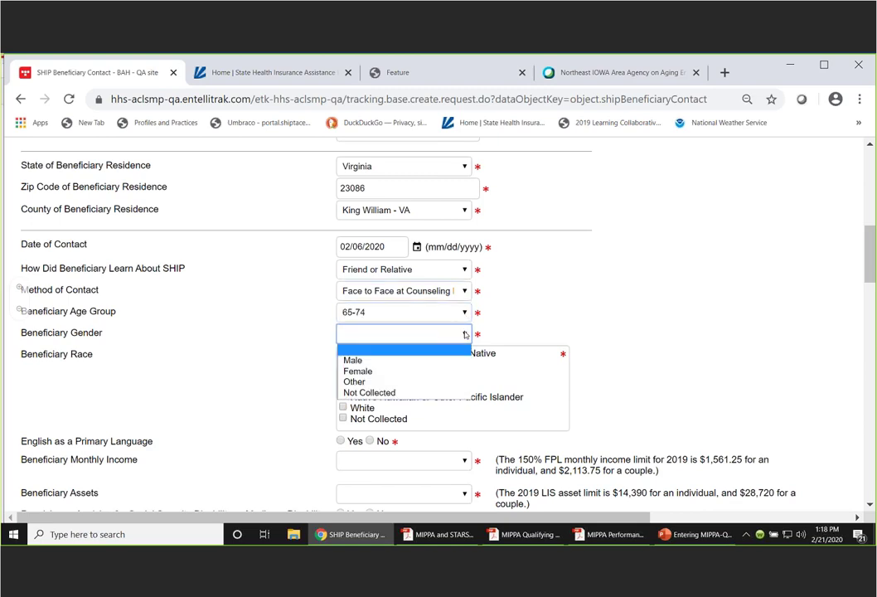
pyautogui.click(391, 371)
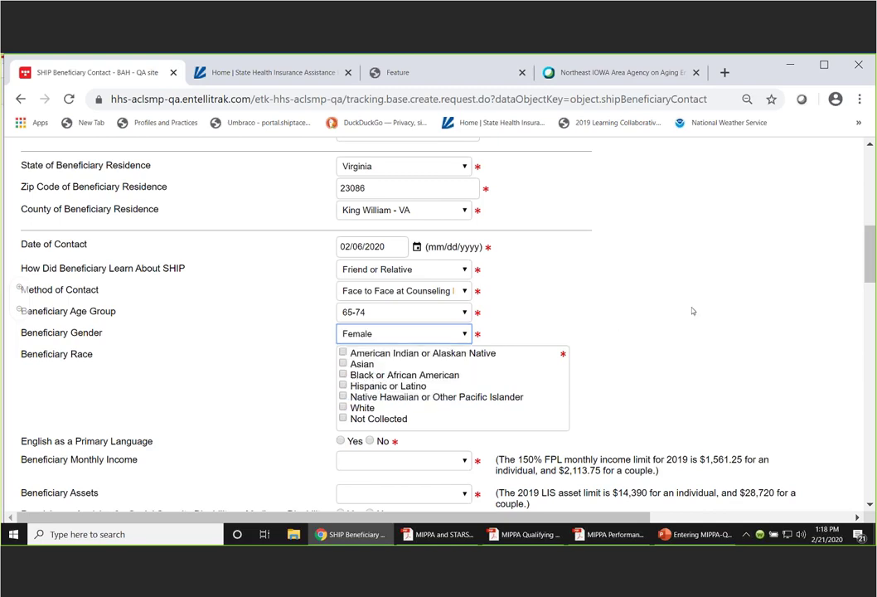
pyautogui.scroll(-1, 718, 212)
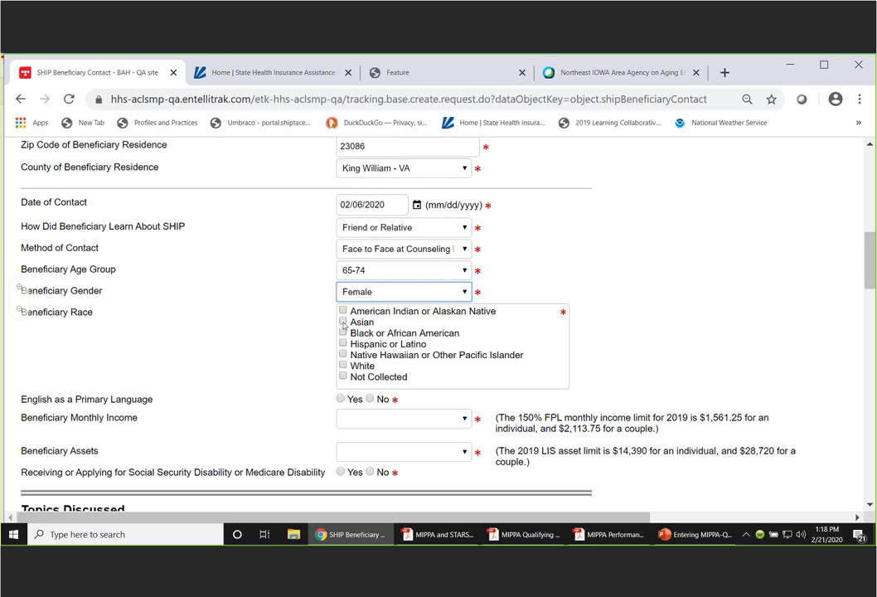
# - Tick Asian as the beneficiary's race, leaving American Indian or Alaskan Native unchecked
pyautogui.click(343, 322)
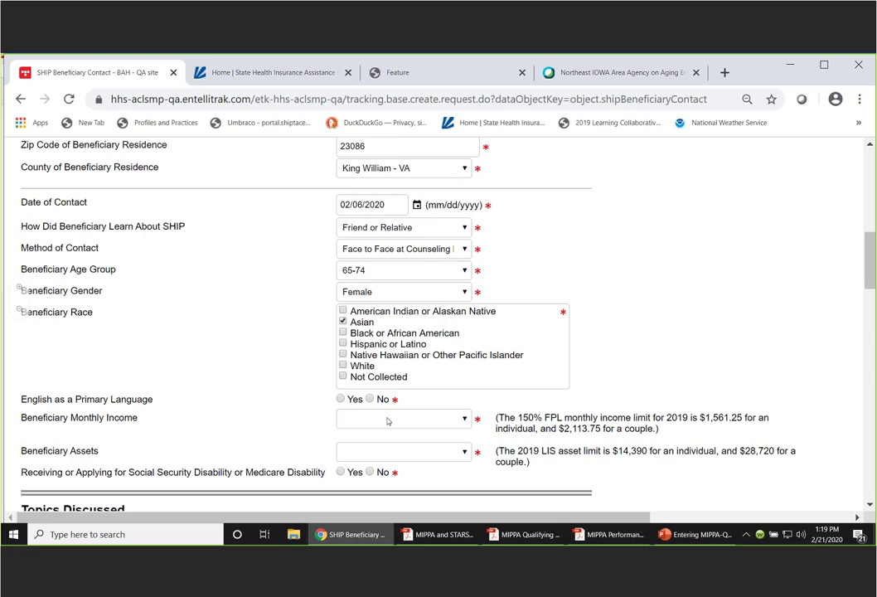
pyautogui.click(343, 311)
pyautogui.click(343, 311)
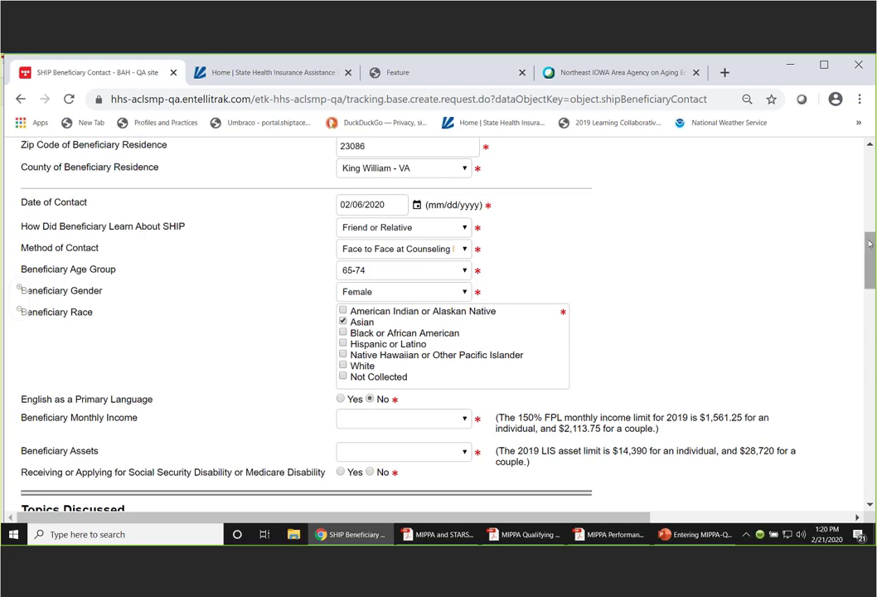
# - Record monthly income Below 150% FPL, assets Below LIS Asset Limits, and No for Social Security disability
pyautogui.moveTo(869, 250); pyautogui.dragTo(870, 266)
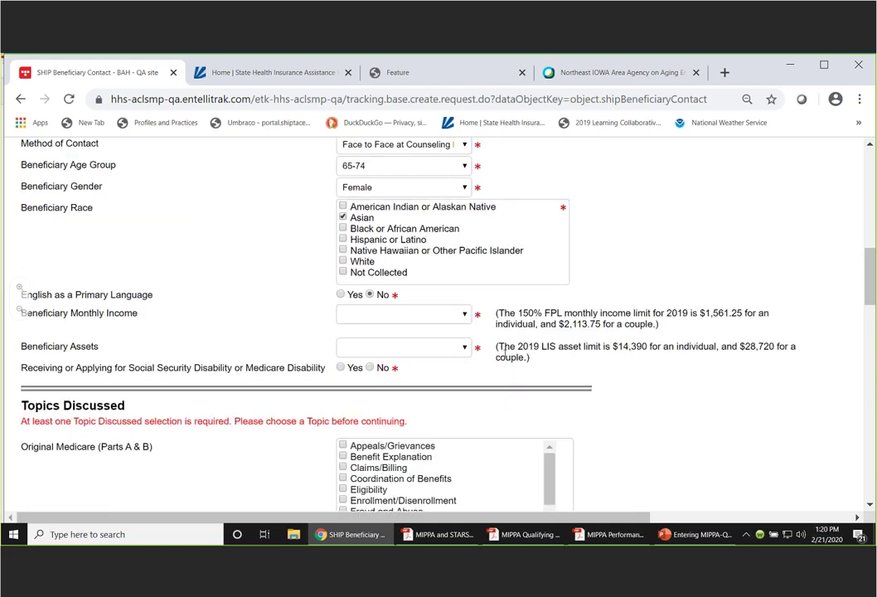
pyautogui.click(461, 315)
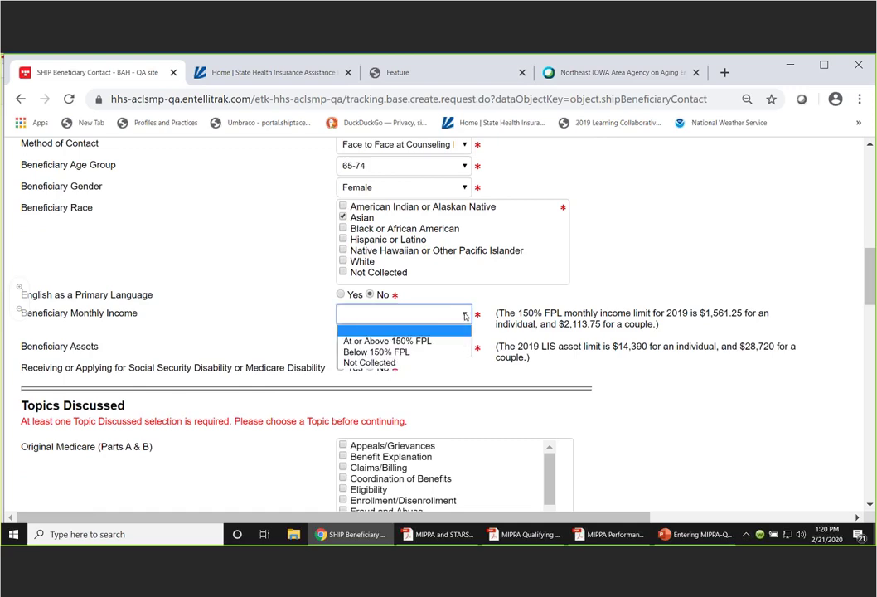
pyautogui.click(391, 353)
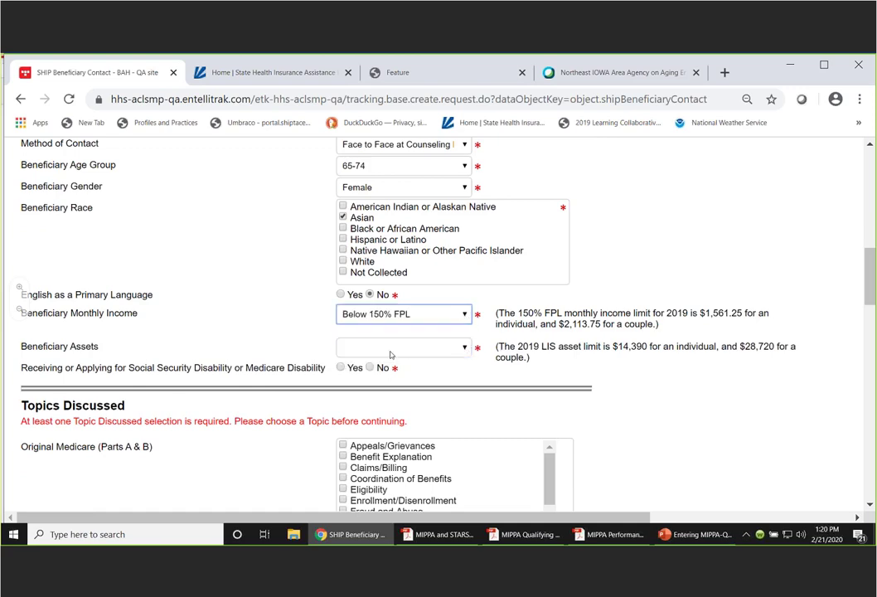
pyautogui.click(465, 348)
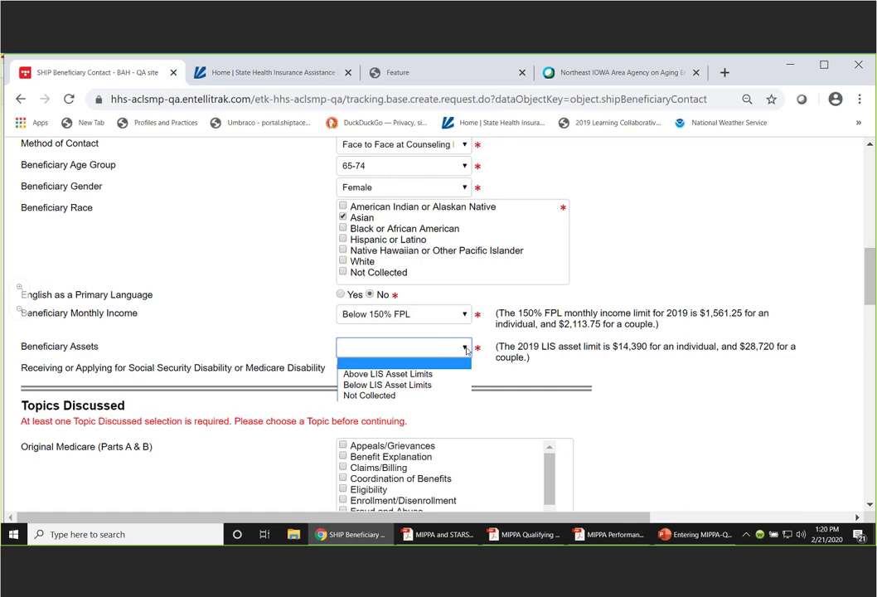
pyautogui.click(401, 386)
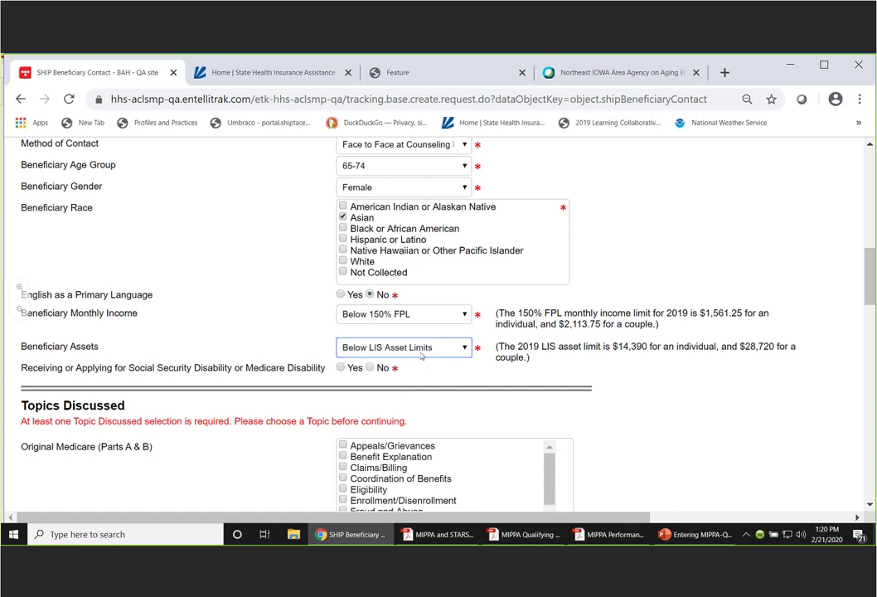
pyautogui.click(370, 368)
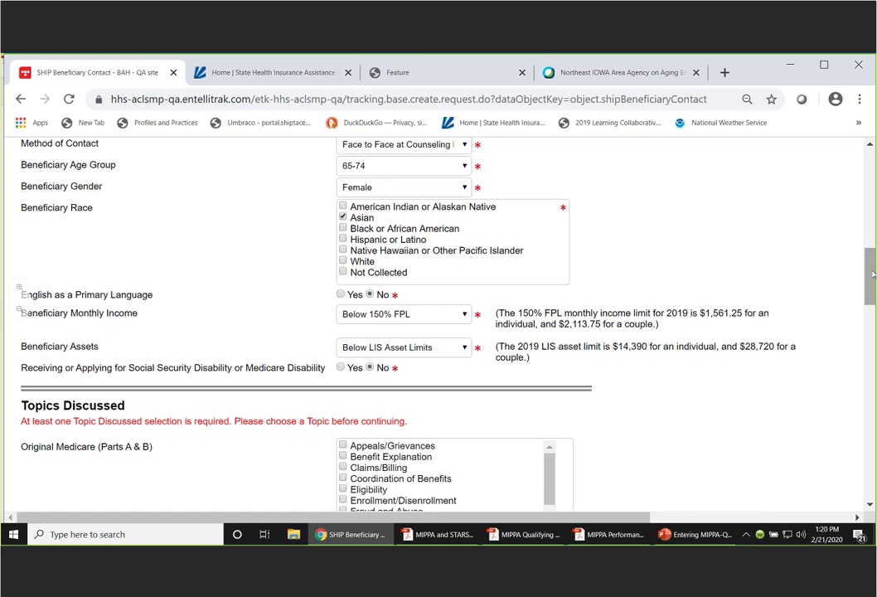
pyautogui.moveTo(872, 271); pyautogui.dragTo(872, 310)
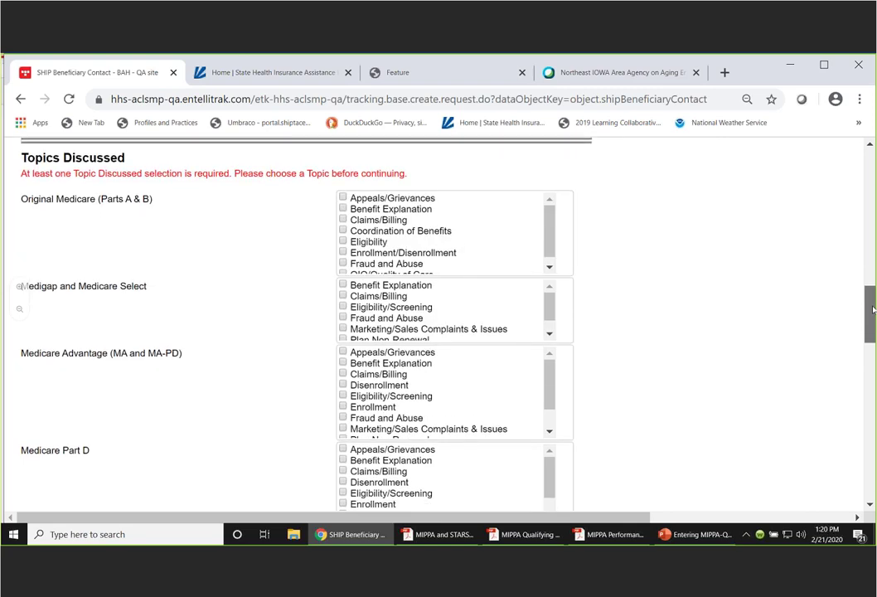
# - Tick Application Assistance and Benefit Explanation as Part D LIS topics discussed
pyautogui.moveTo(872, 310); pyautogui.dragTo(870, 363)
pyautogui.scroll(-2, 100, 231)
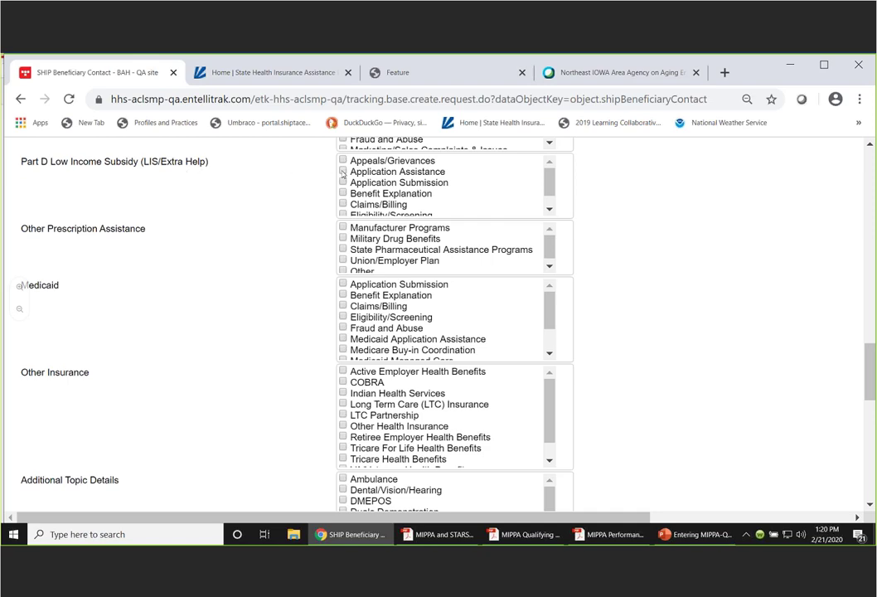
pyautogui.click(343, 171)
pyautogui.moveTo(551, 177); pyautogui.dragTo(551, 185)
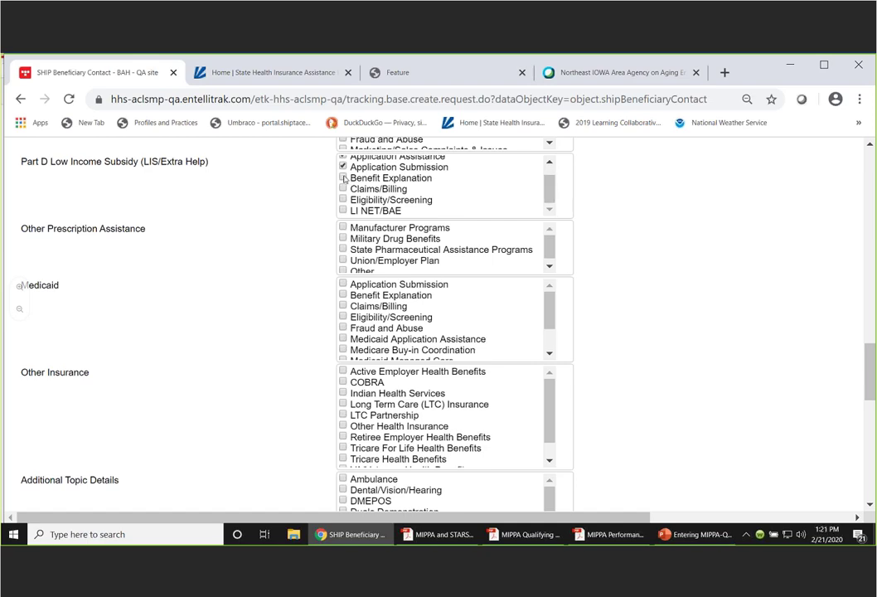
pyautogui.click(343, 178)
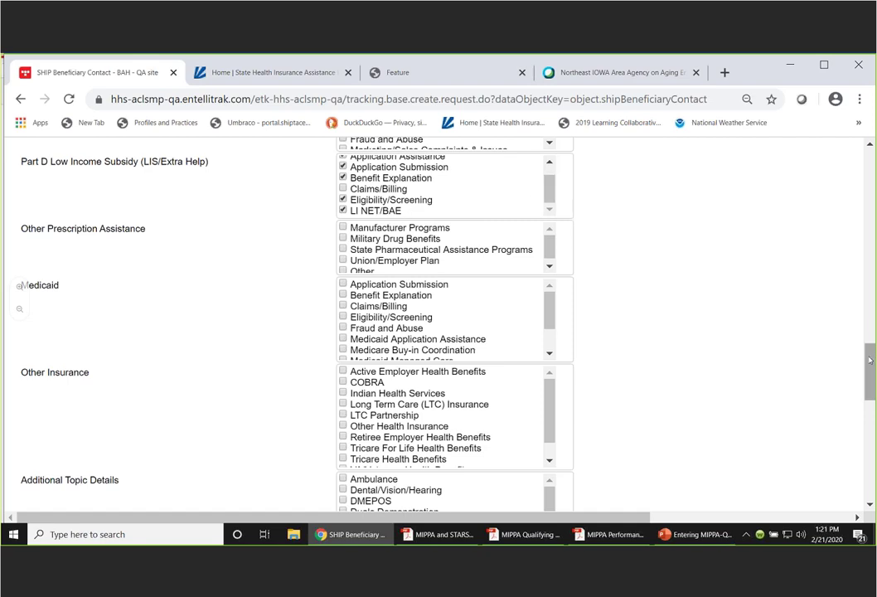
# - Tick Medicaid topics Application Submission, Eligibility/Screening and MSP Application Assistance
pyautogui.moveTo(869, 361); pyautogui.dragTo(864, 378)
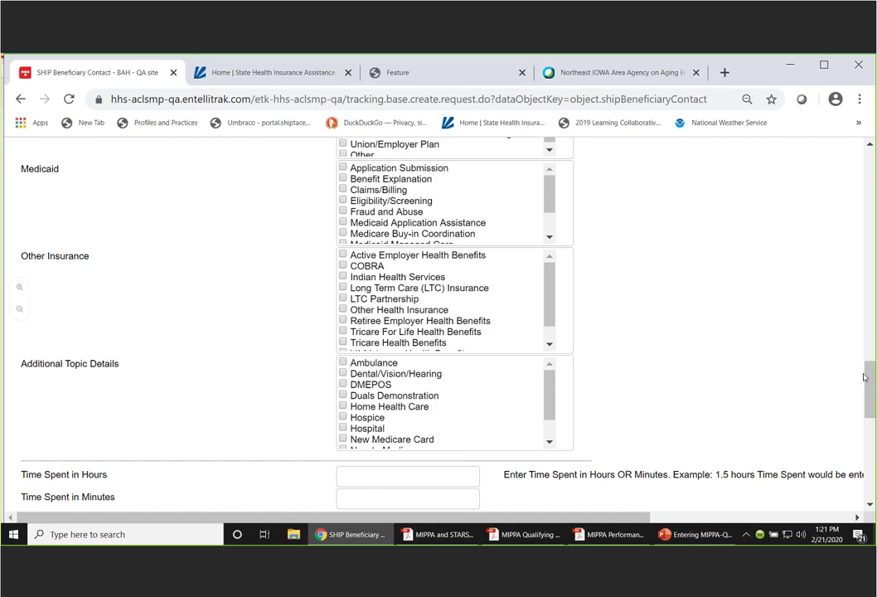
pyautogui.click(344, 169)
pyautogui.click(343, 201)
pyautogui.moveTo(545, 190); pyautogui.dragTo(552, 193)
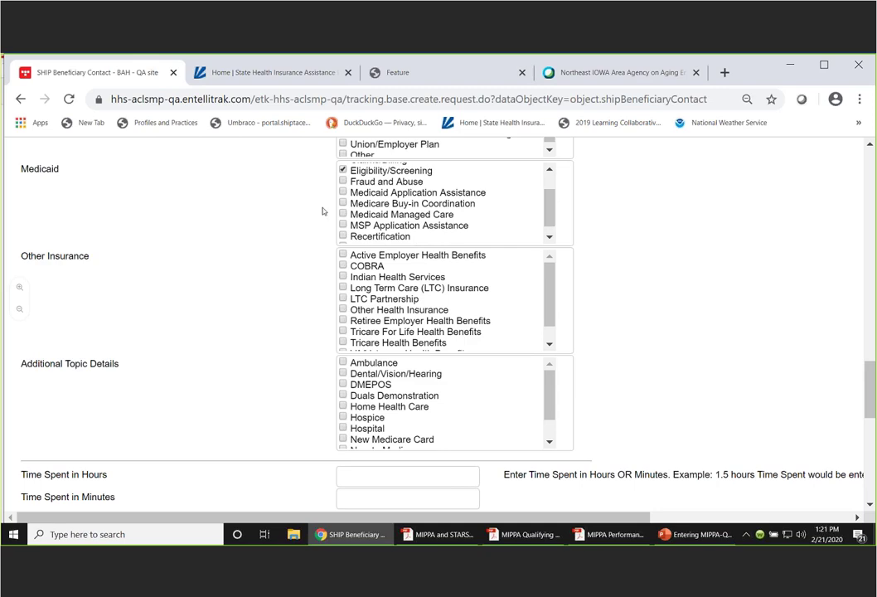
pyautogui.click(342, 225)
pyautogui.moveTo(553, 200); pyautogui.dragTo(555, 216)
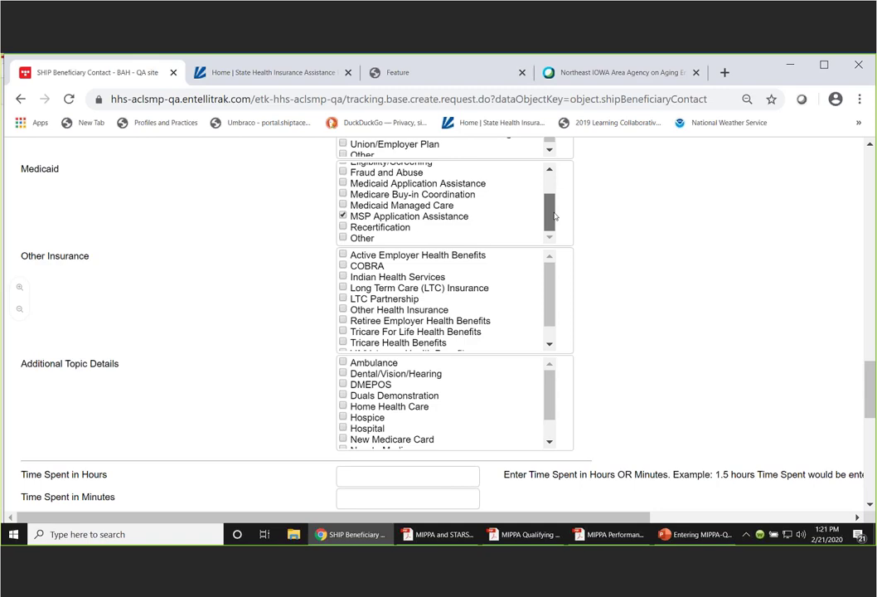
pyautogui.moveTo(555, 216); pyautogui.dragTo(553, 190)
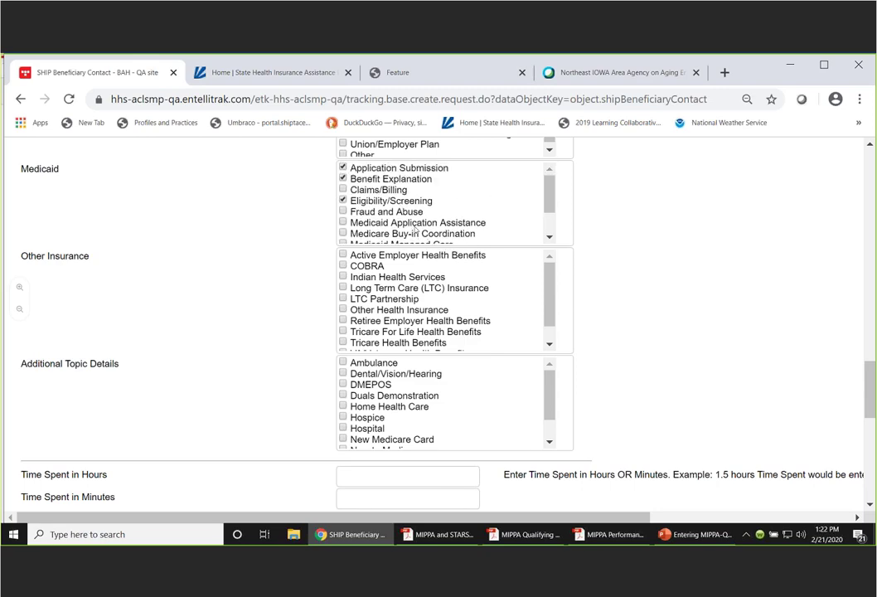
pyautogui.click(548, 185)
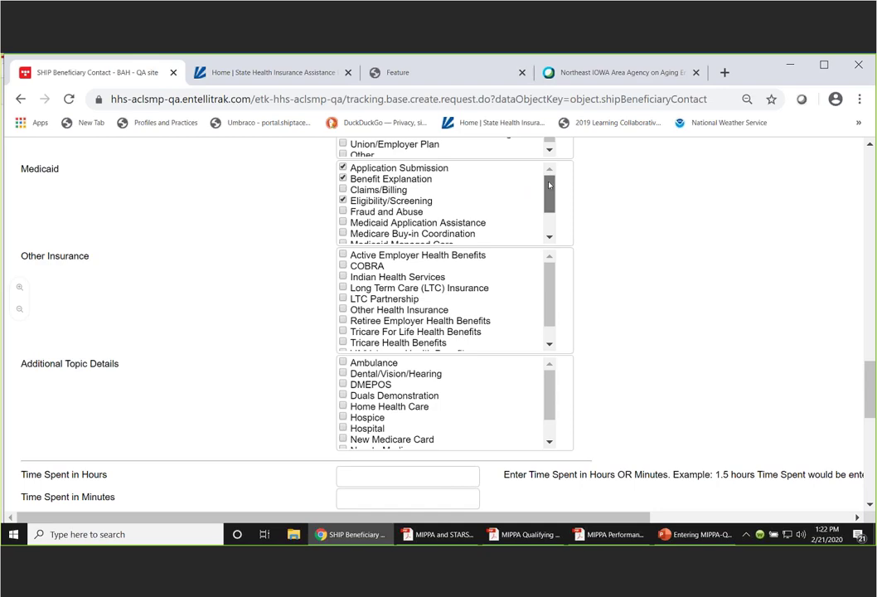
pyautogui.moveTo(548, 185); pyautogui.dragTo(548, 190)
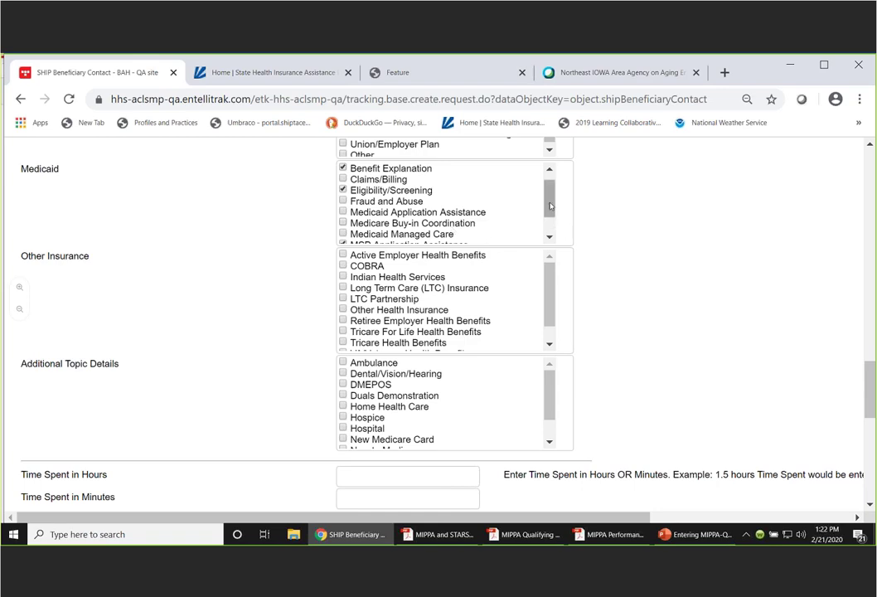
pyautogui.scroll(-2, 453, 170)
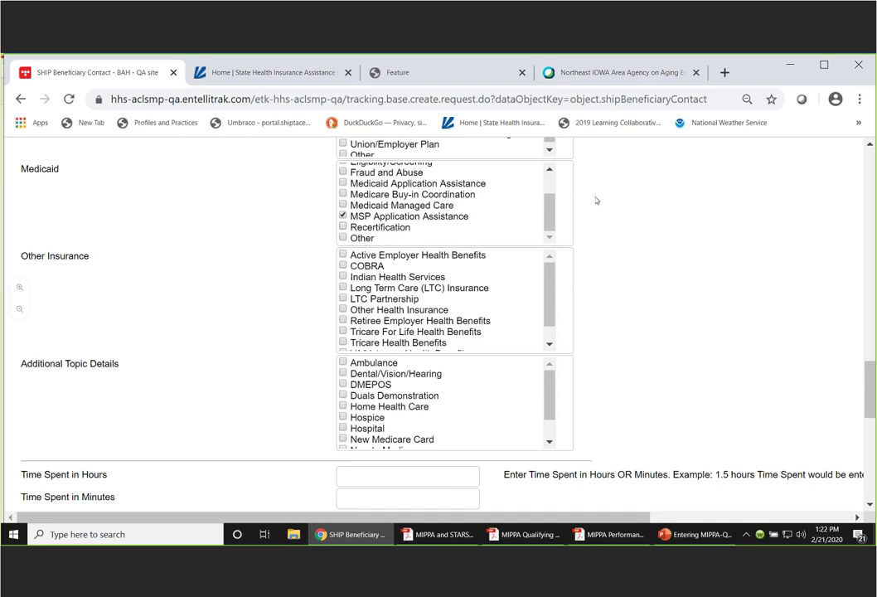
pyautogui.moveTo(549, 216); pyautogui.dragTo(554, 193)
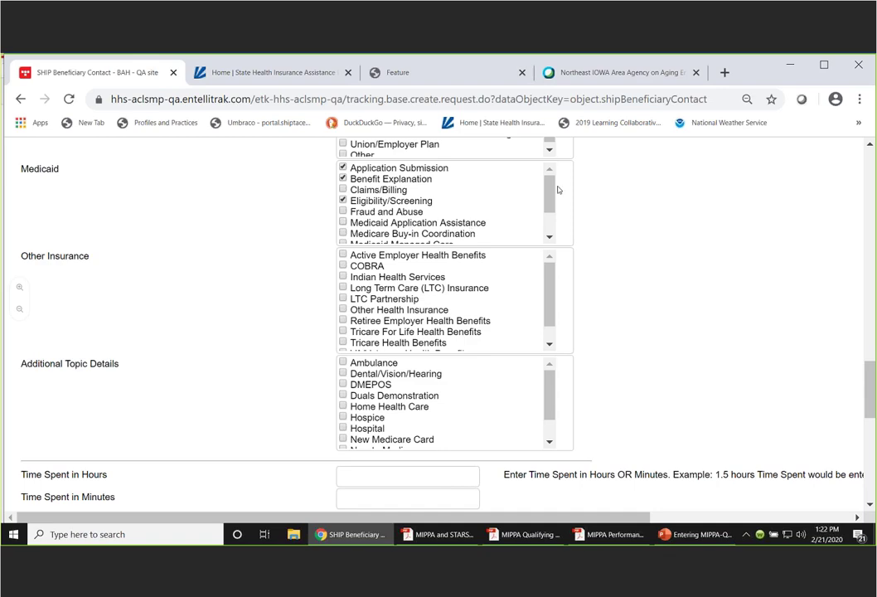
pyautogui.moveTo(556, 189); pyautogui.dragTo(554, 222)
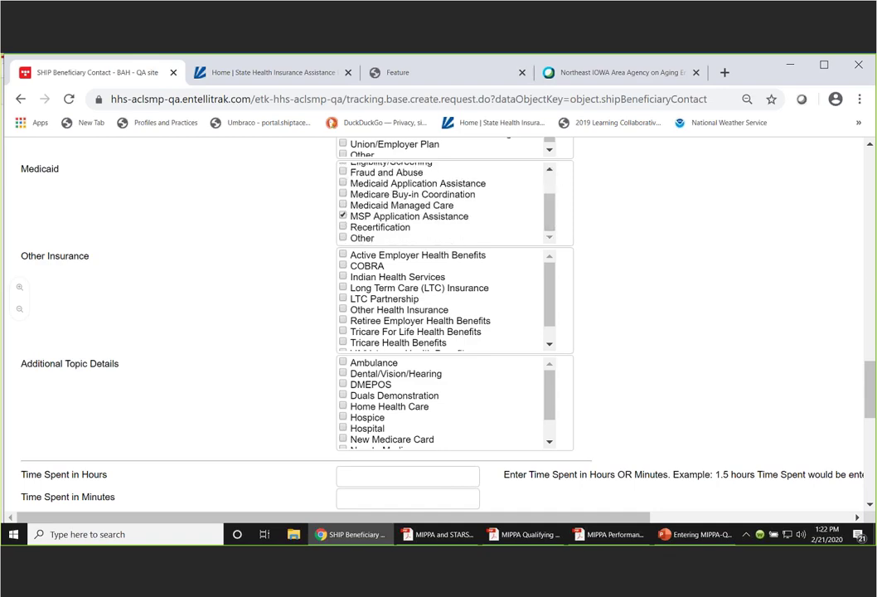
pyautogui.moveTo(873, 380); pyautogui.dragTo(874, 392)
# - Tick Preventive Benefits in the additional topics list and move to the Time Spent in Hours field
pyautogui.scroll(-1, 527, 299)
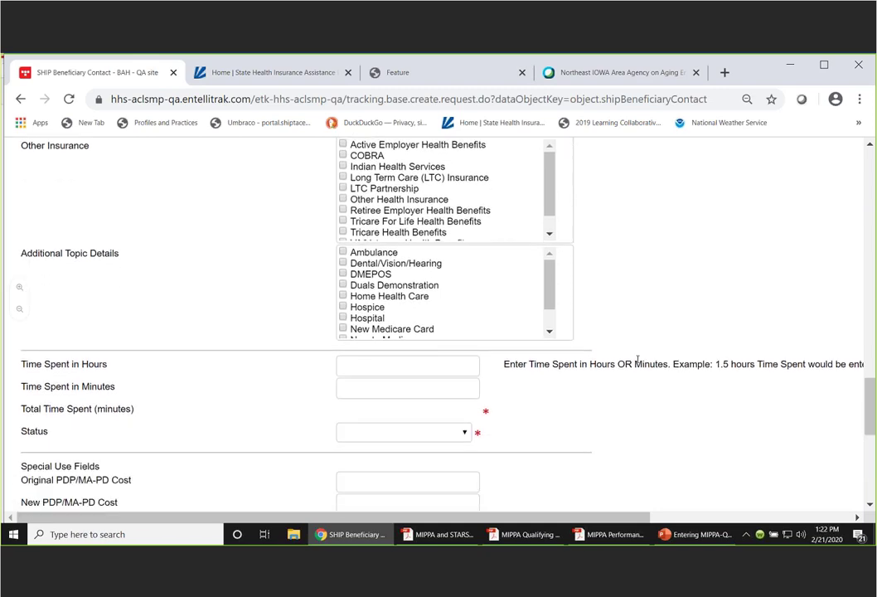
pyautogui.scroll(-1, 547, 276)
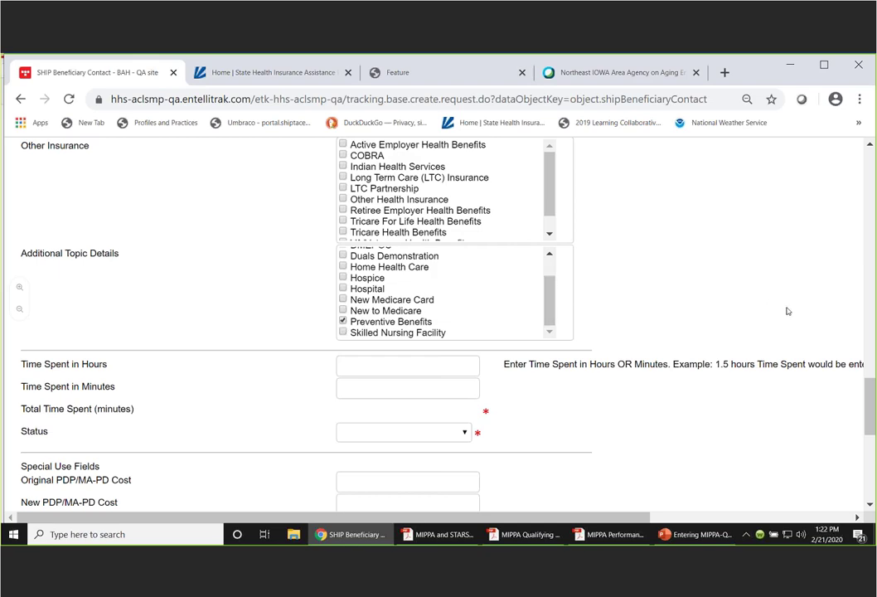
pyautogui.moveTo(870, 386); pyautogui.dragTo(870, 401)
pyautogui.scroll(-1, 732, 366)
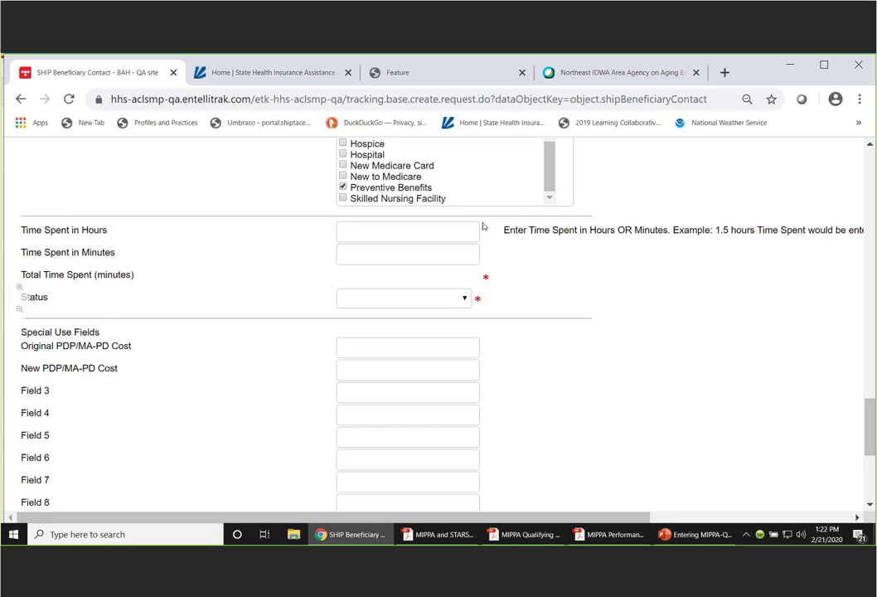
pyautogui.click(397, 277)
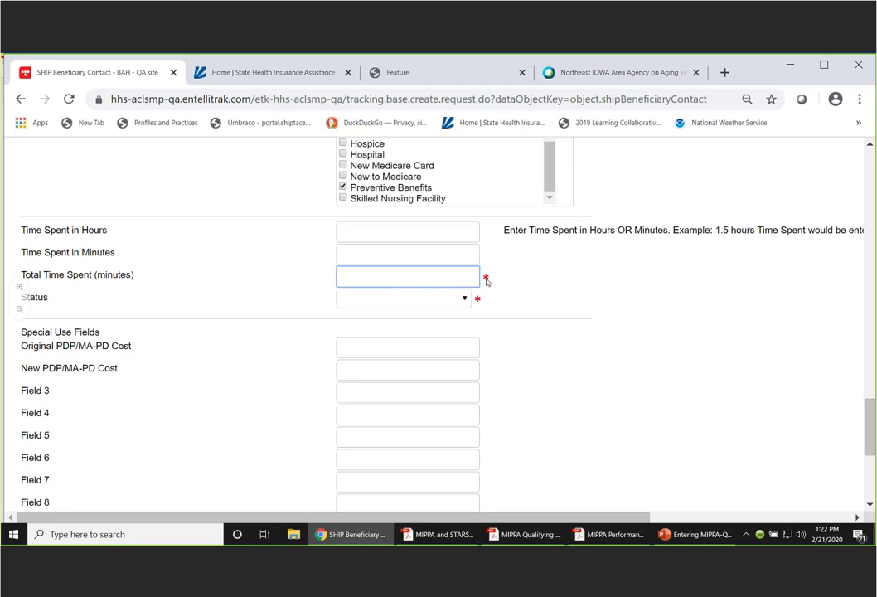
pyautogui.click(350, 231)
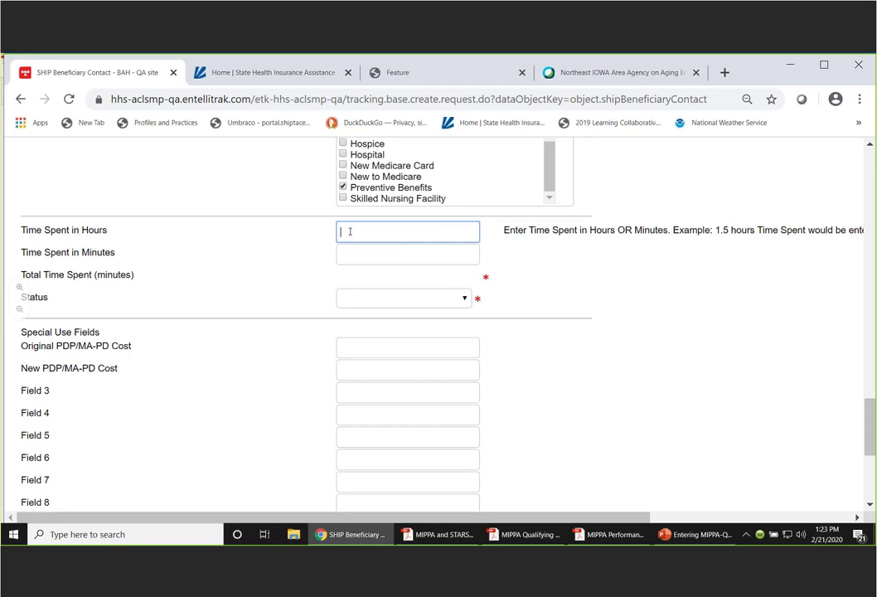
# - Enter 1 hour and 15 minutes spent, accepting the calculated 75-minute total
pyautogui.write('1')
pyautogui.press('Tab')
pyautogui.write('15')
pyautogui.press('Tab')
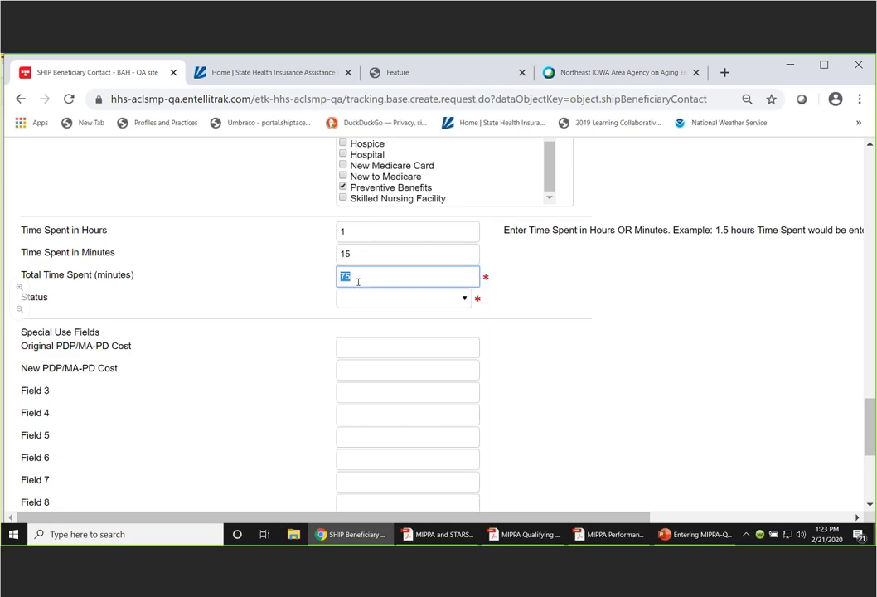
pyautogui.click(320, 281)
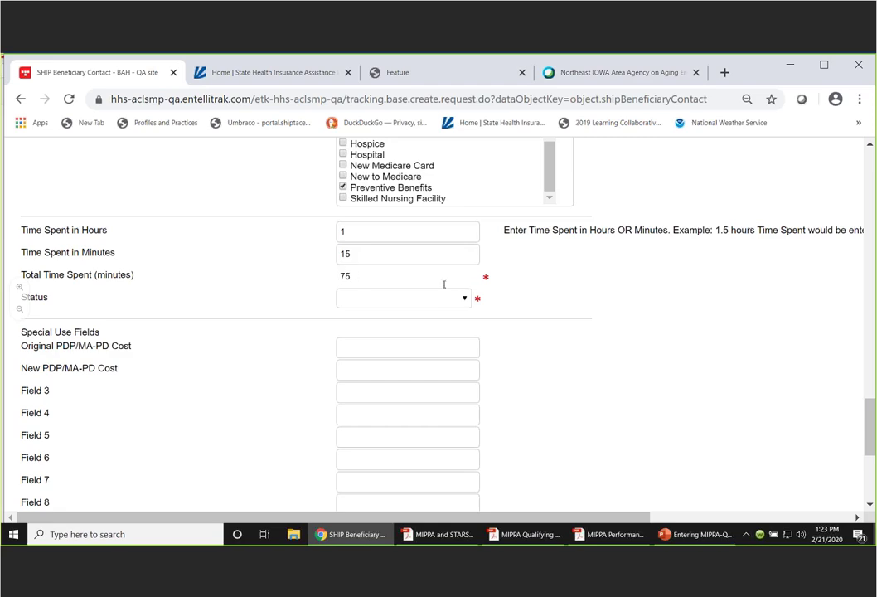
# - Set the contact status to Completed
pyautogui.click(465, 300)
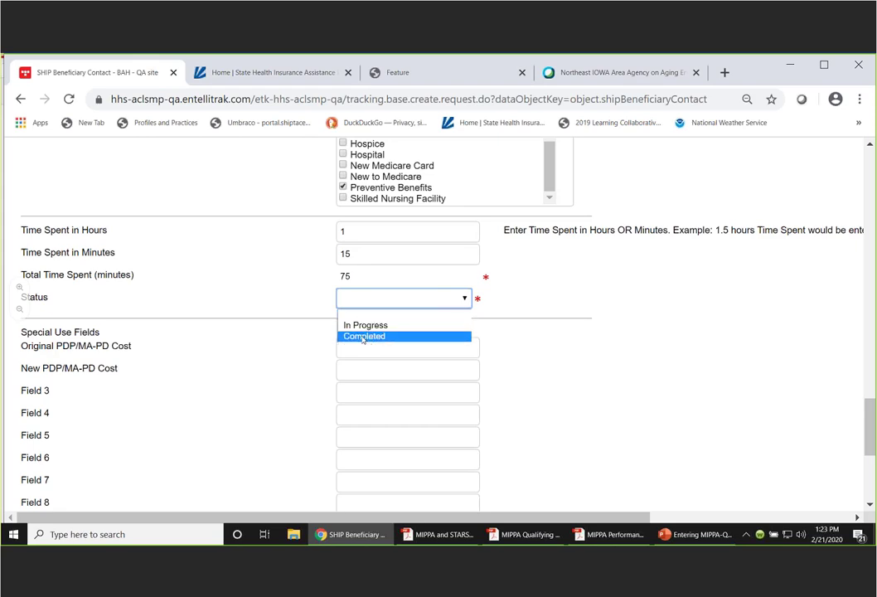
pyautogui.click(362, 336)
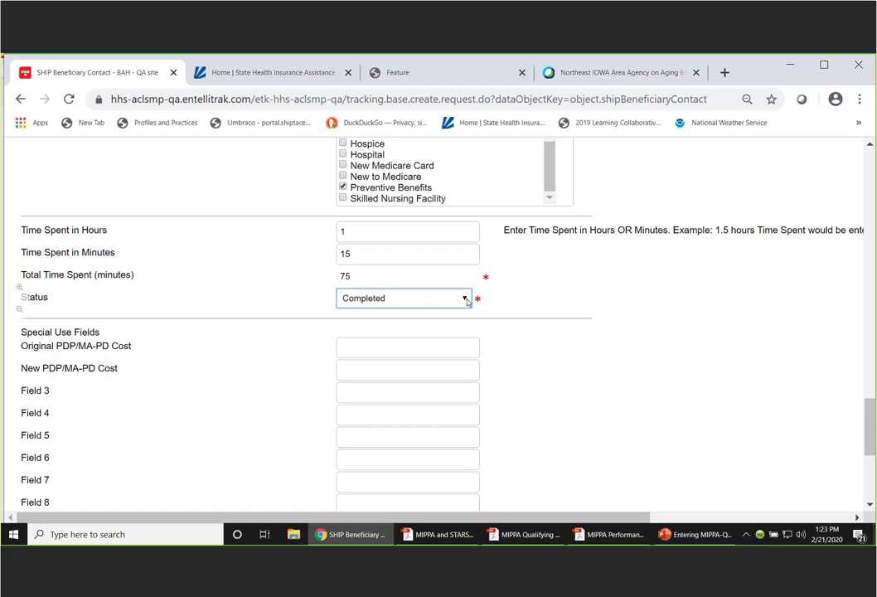
pyautogui.click(467, 302)
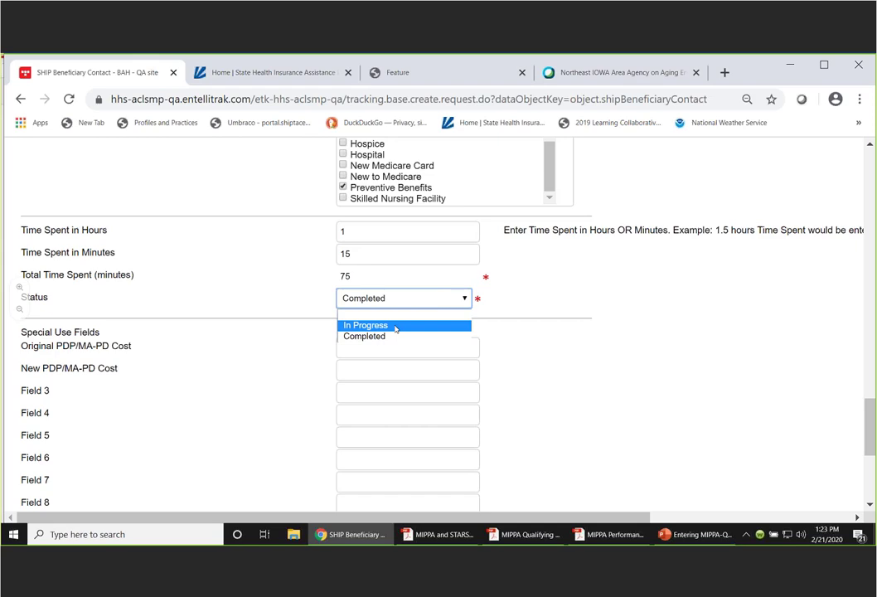
pyautogui.click(362, 336)
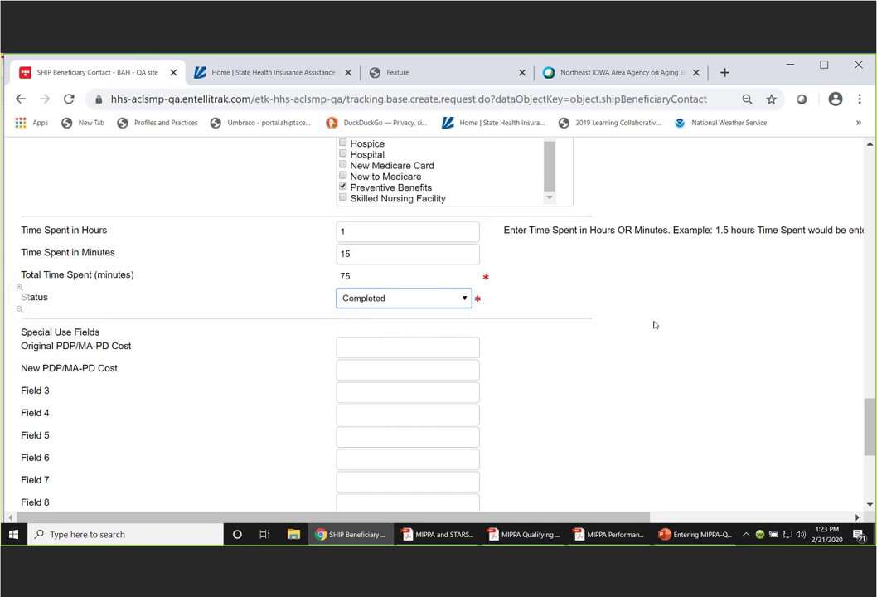
pyautogui.moveTo(872, 406); pyautogui.dragTo(872, 425)
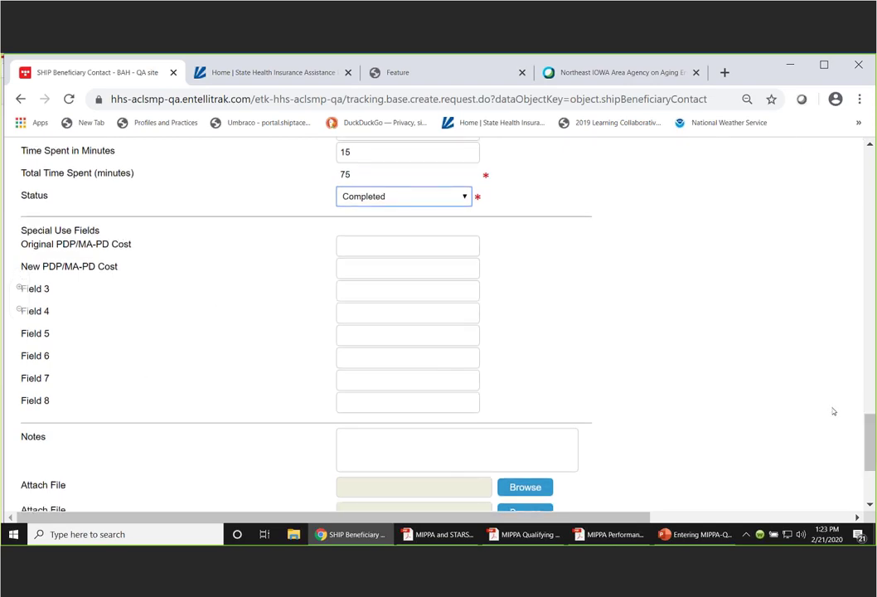
# - Type 'Enter notes here. Optional.' in the Notes box and save the beneficiary contact
pyautogui.scroll(-4, 870, 421)
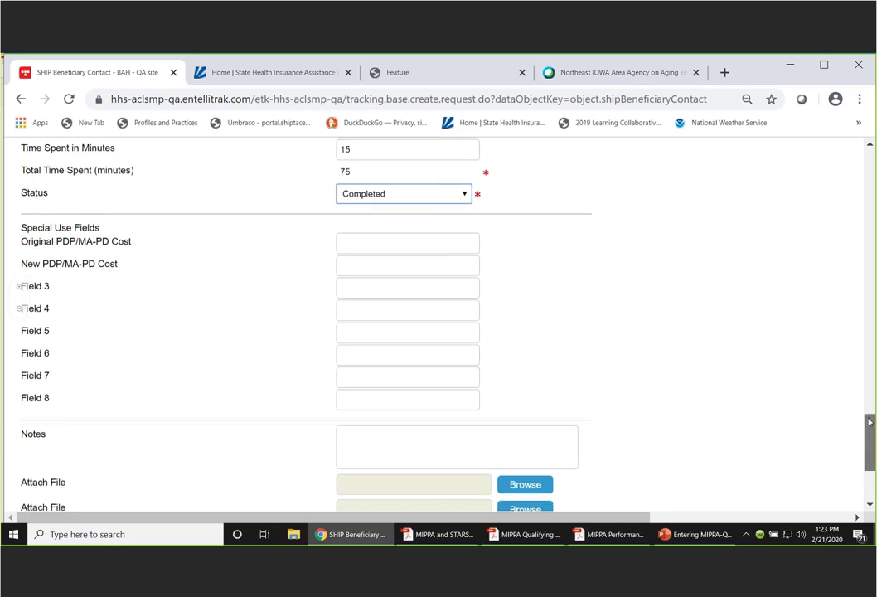
pyautogui.click(353, 264)
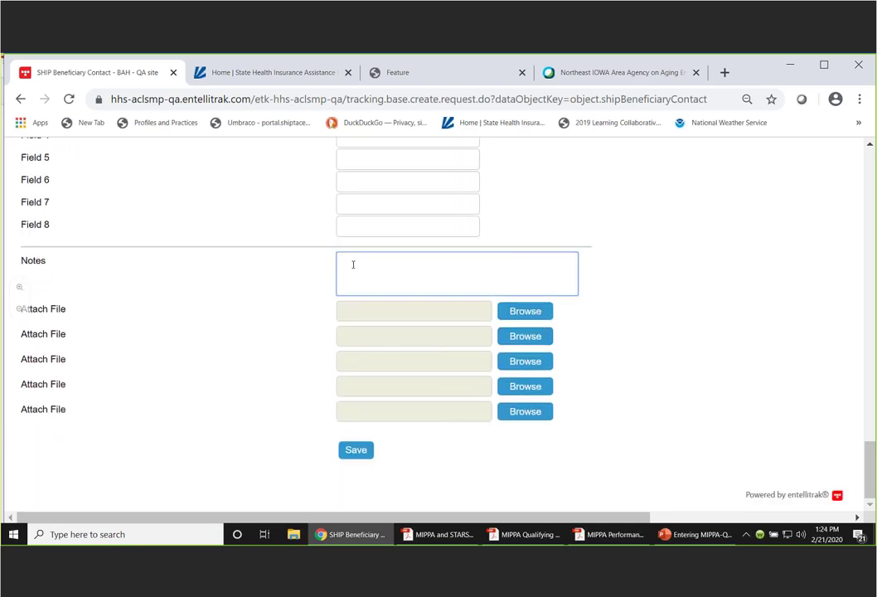
pyautogui.write('Enter notes here. Optional.')
pyautogui.click(357, 450)
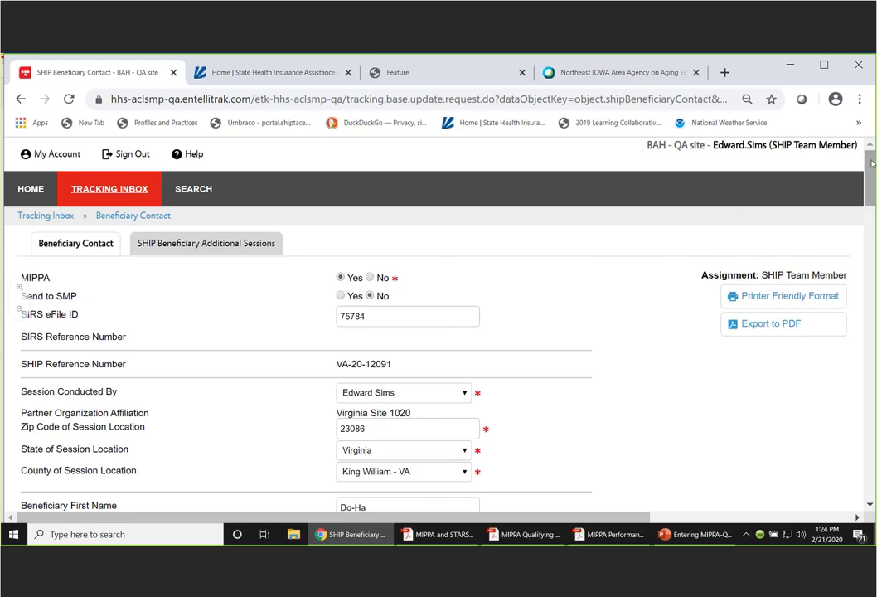
pyautogui.moveTo(871, 165); pyautogui.dragTo(871, 168)
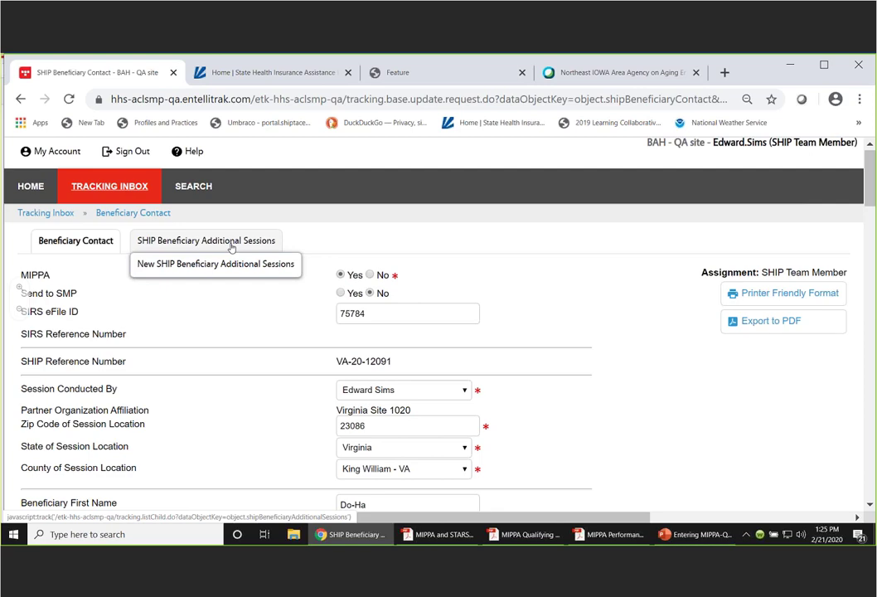
pyautogui.click(231, 242)
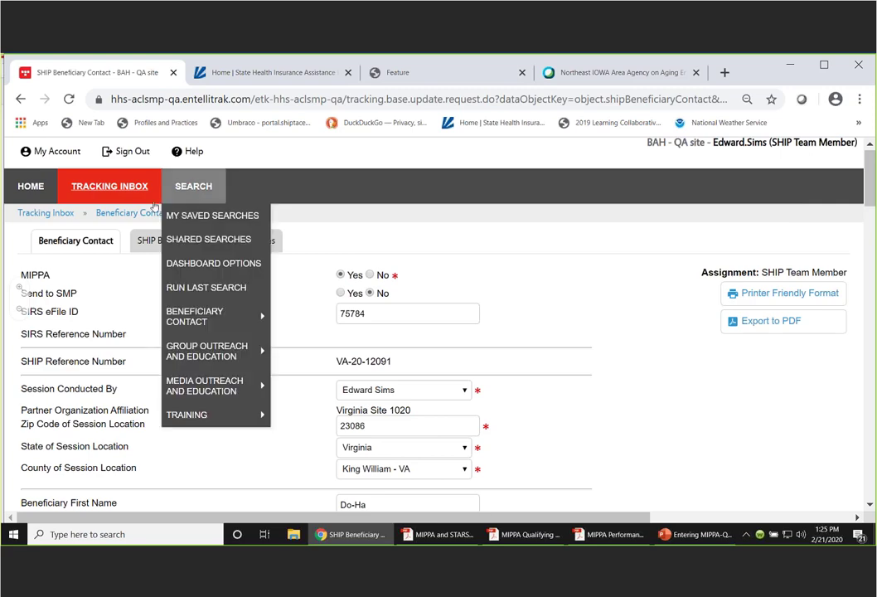
# - Return to the Tracking Inbox listing 14 contacts and reveal Search > Beneficiary Contact > Standard Search
pyautogui.click(108, 188)
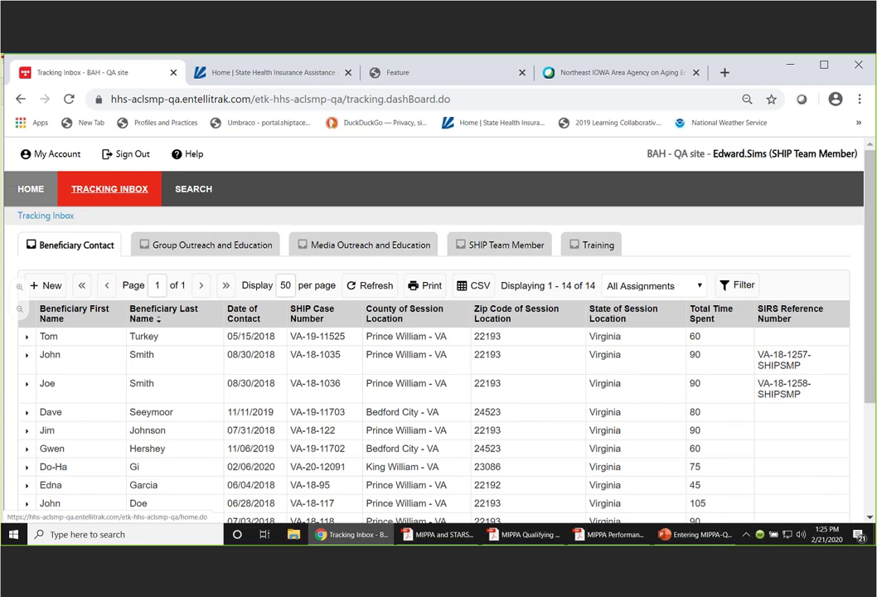
pyautogui.moveTo(190, 190)
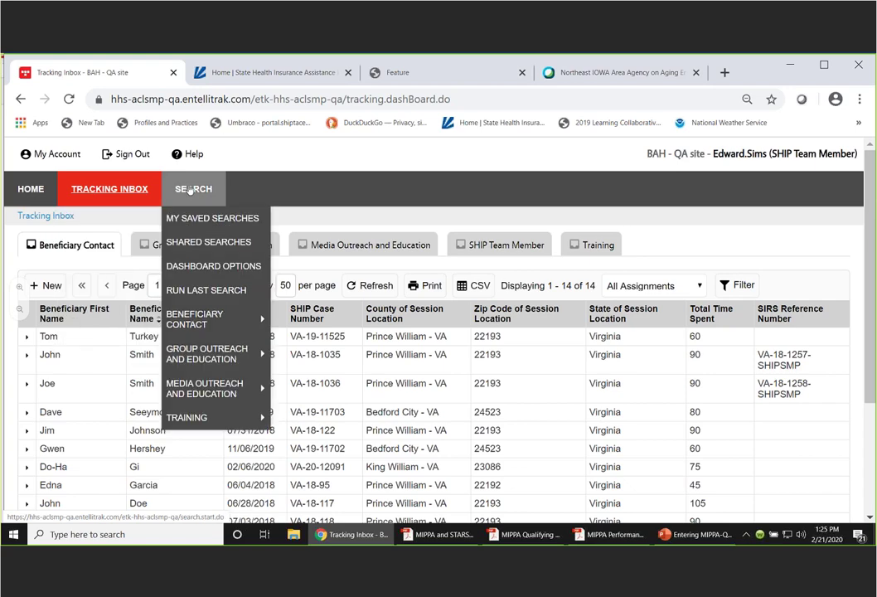
pyautogui.moveTo(200, 315)
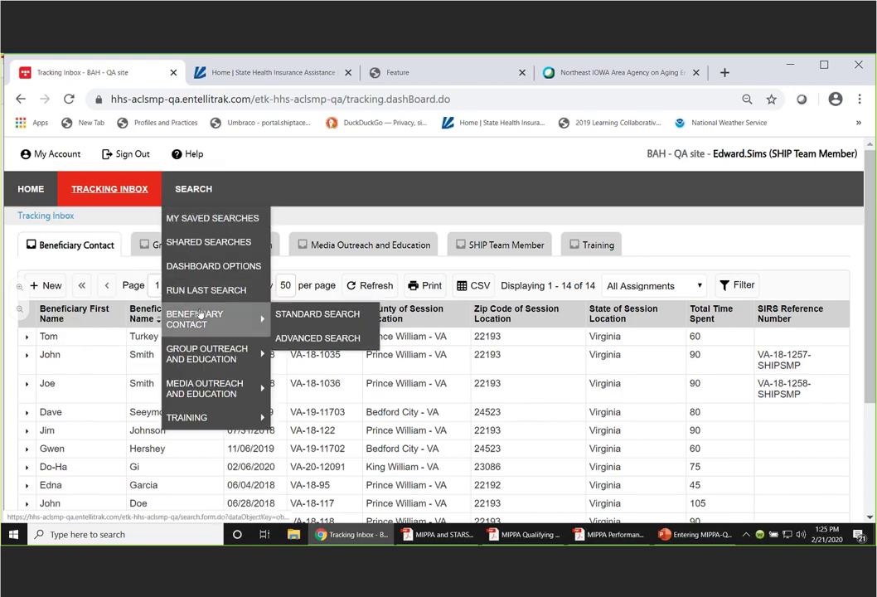
# - Run a Standard Search on beneficiary contacts using the beneficiary's first and last name
pyautogui.click(314, 315)
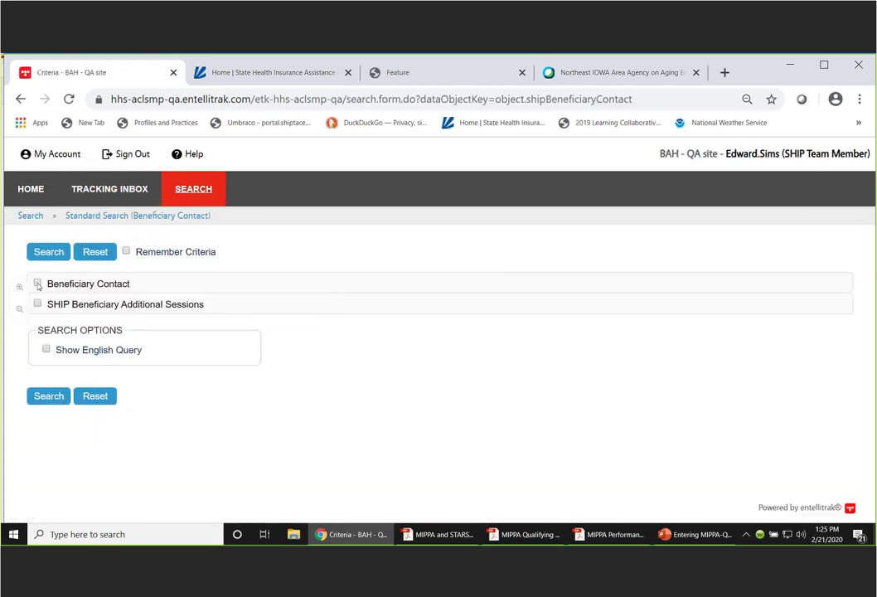
pyautogui.click(37, 285)
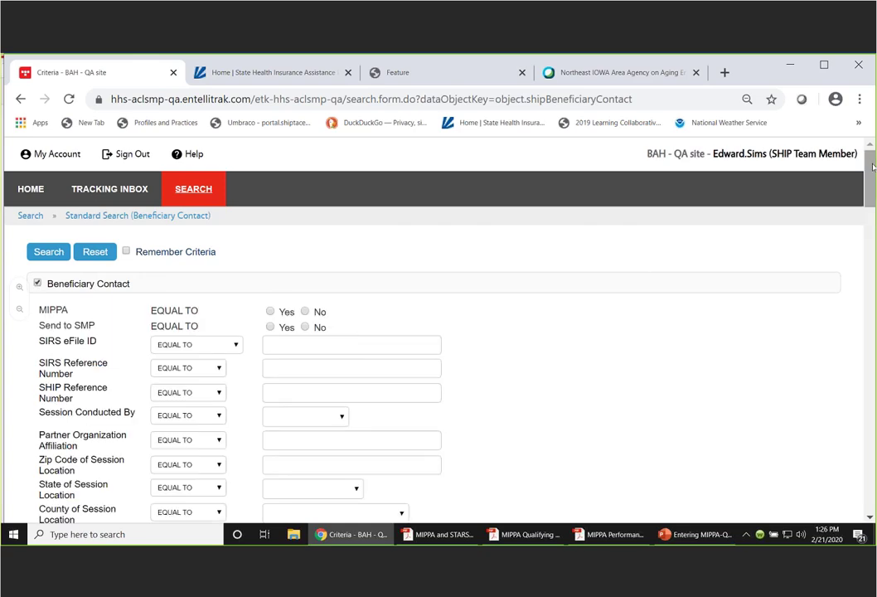
pyautogui.scroll(-2, 872, 186)
pyautogui.scroll(-3, 872, 186)
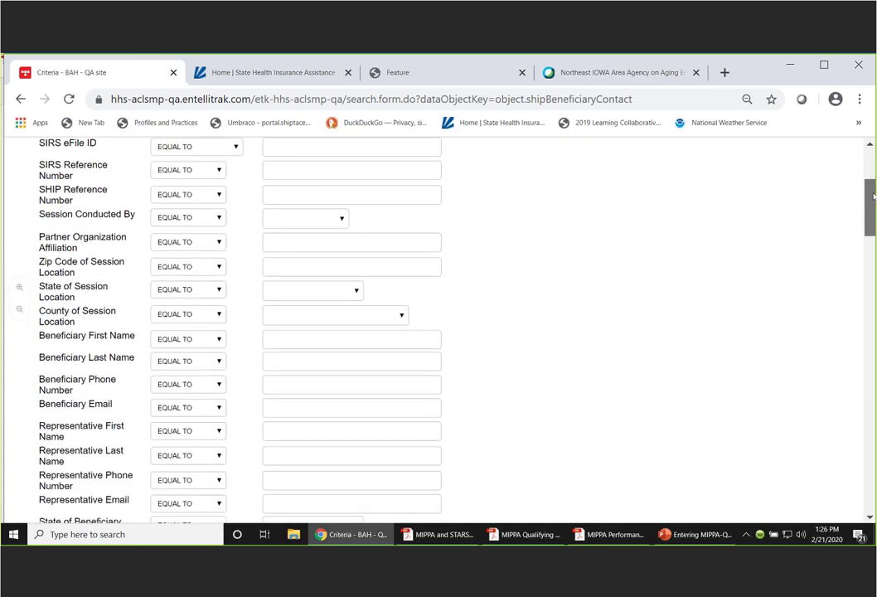
pyautogui.click(301, 339)
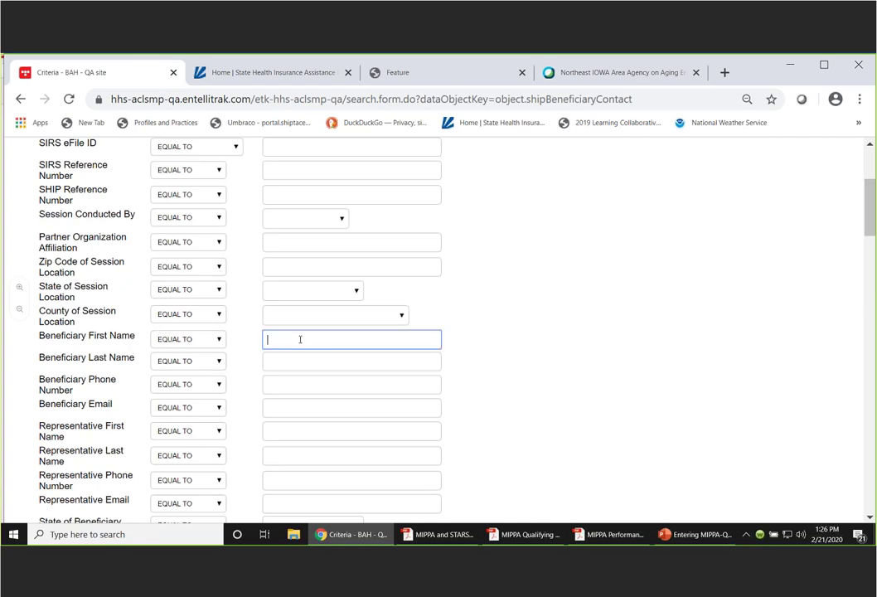
pyautogui.press('Tab')
pyautogui.click(292, 363)
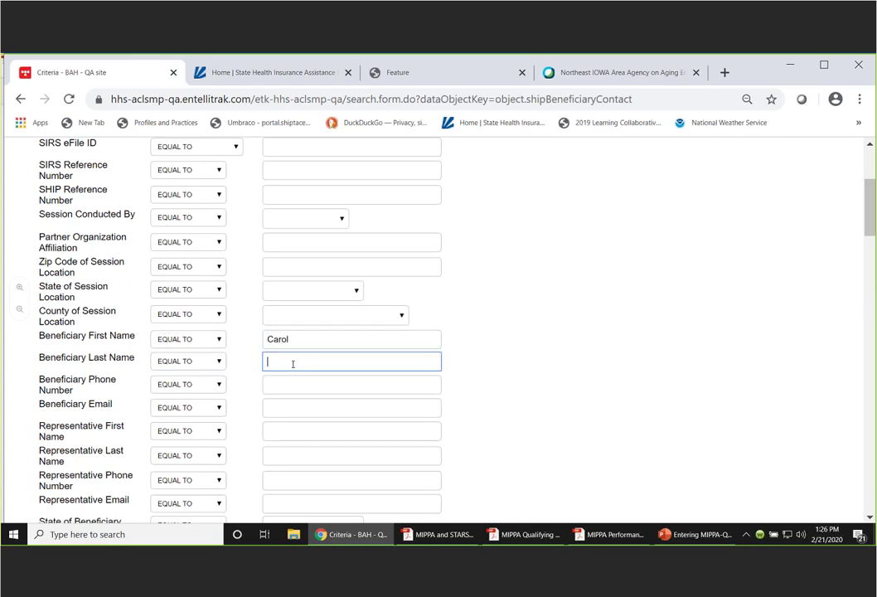
pyautogui.scroll(3, 869, 213)
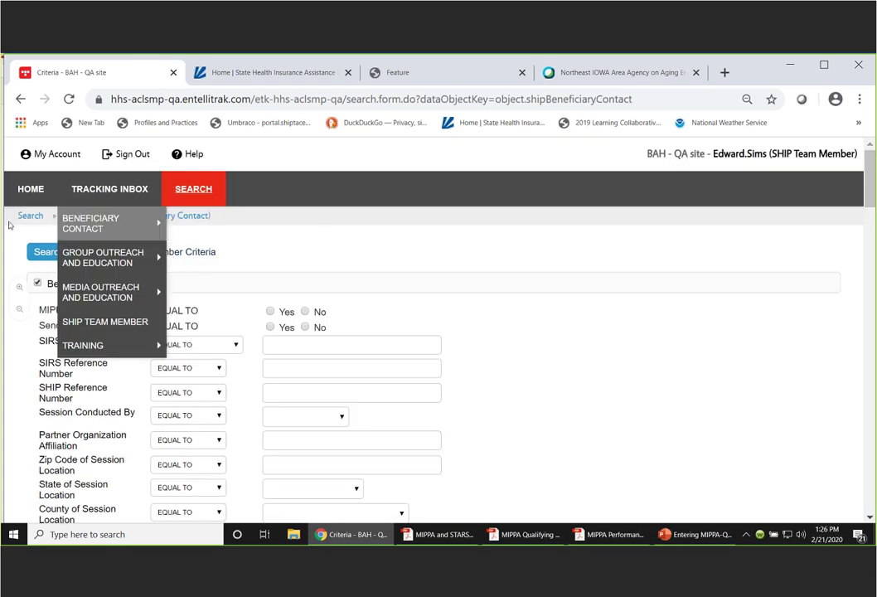
pyautogui.click(47, 255)
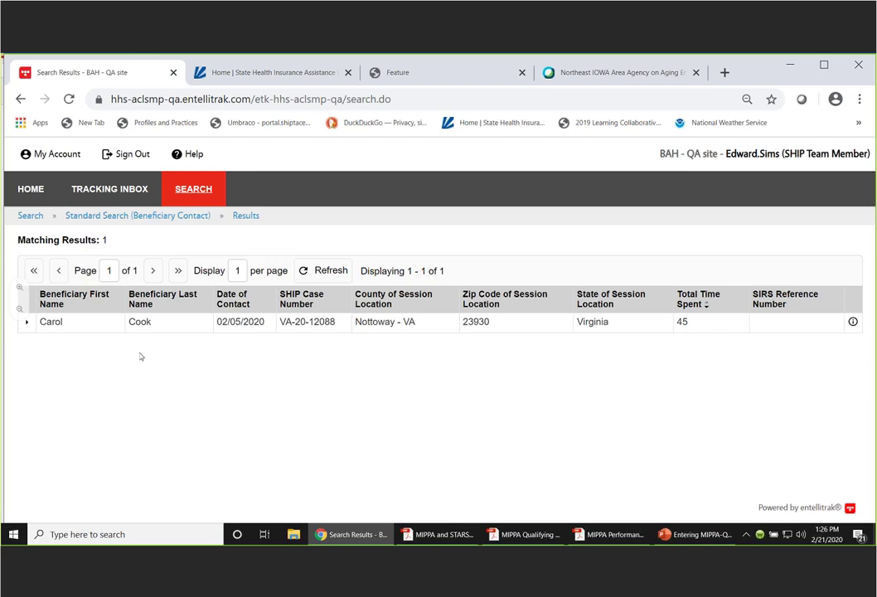
# - Open the 02/05/2020 Nottoway - VA contact and start a new SHIP Beneficiary Additional Session
pyautogui.click(228, 323)
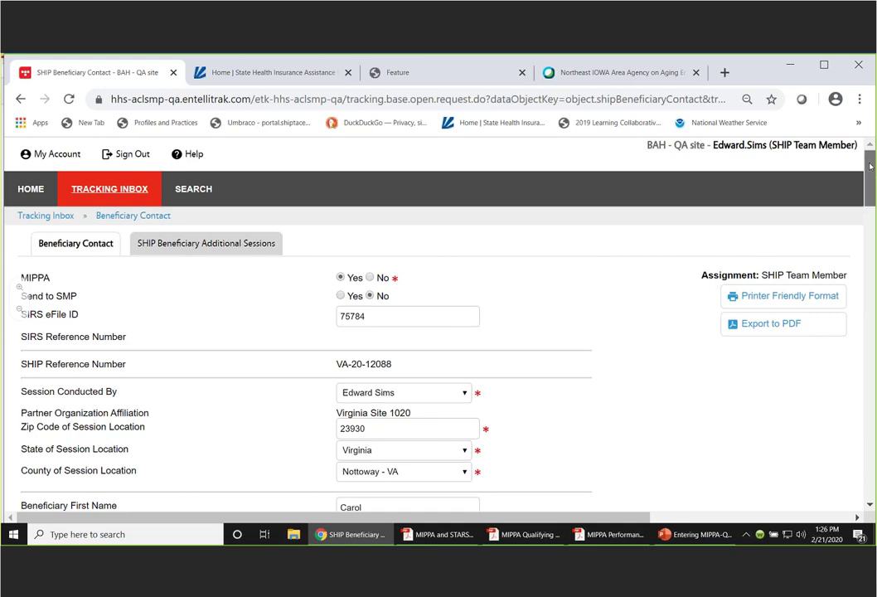
pyautogui.moveTo(870, 166); pyautogui.dragTo(303, 247)
pyautogui.moveTo(200, 245)
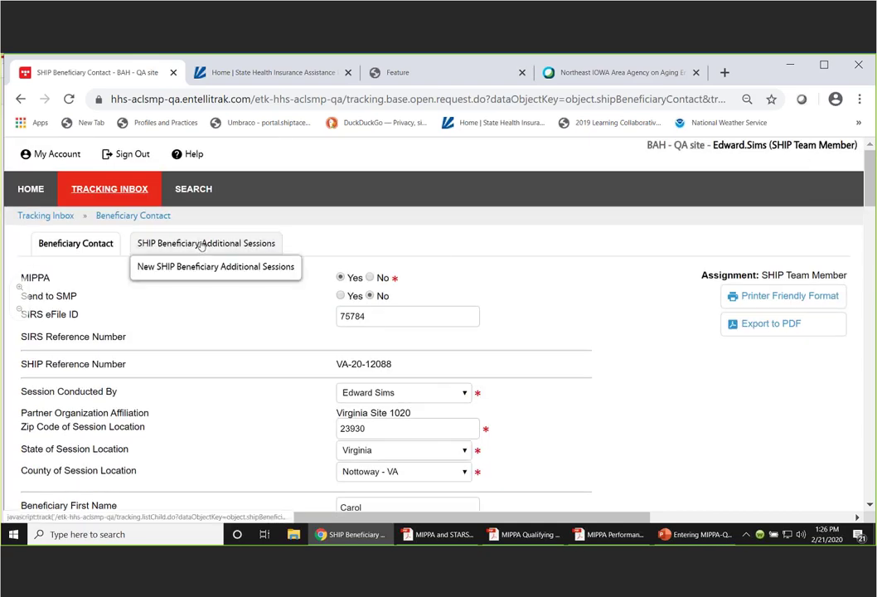
pyautogui.click(200, 244)
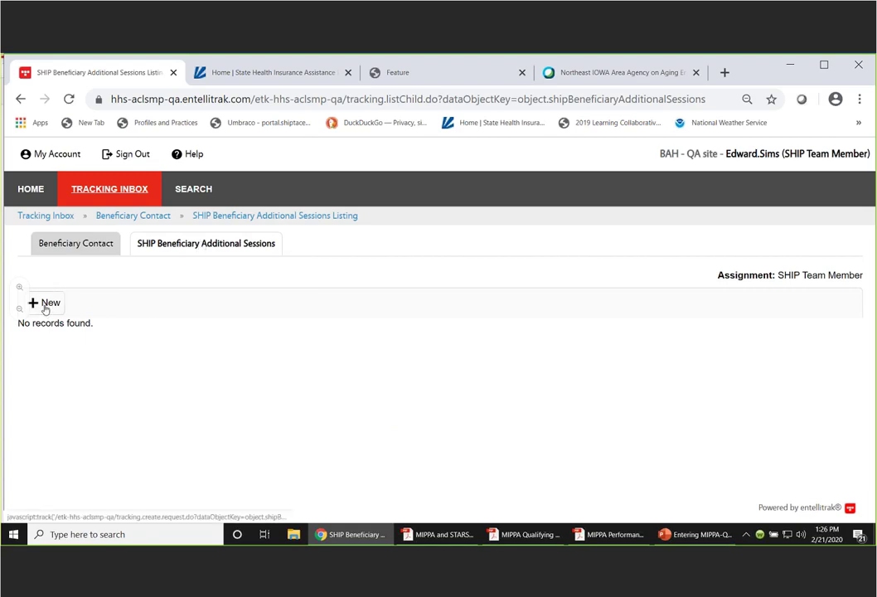
pyautogui.moveTo(137, 251)
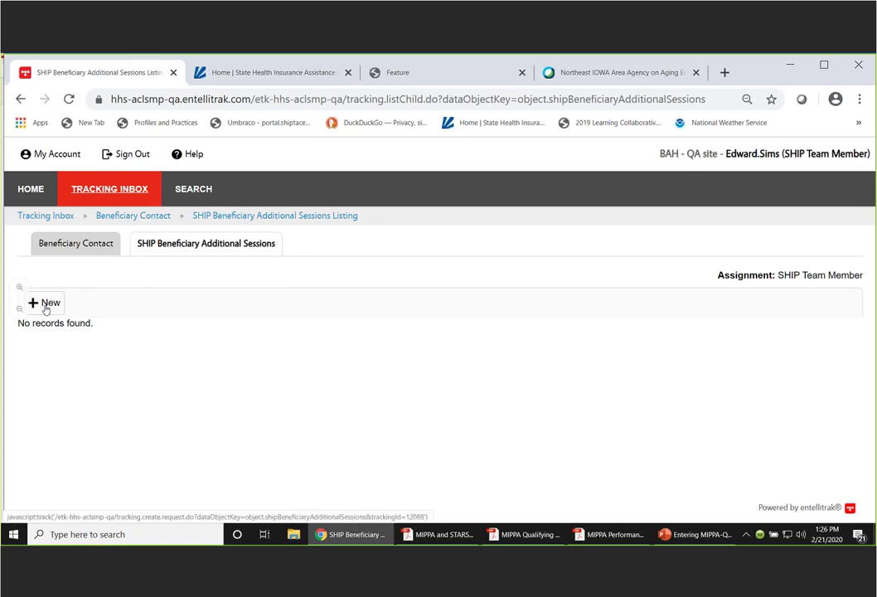
pyautogui.click(45, 307)
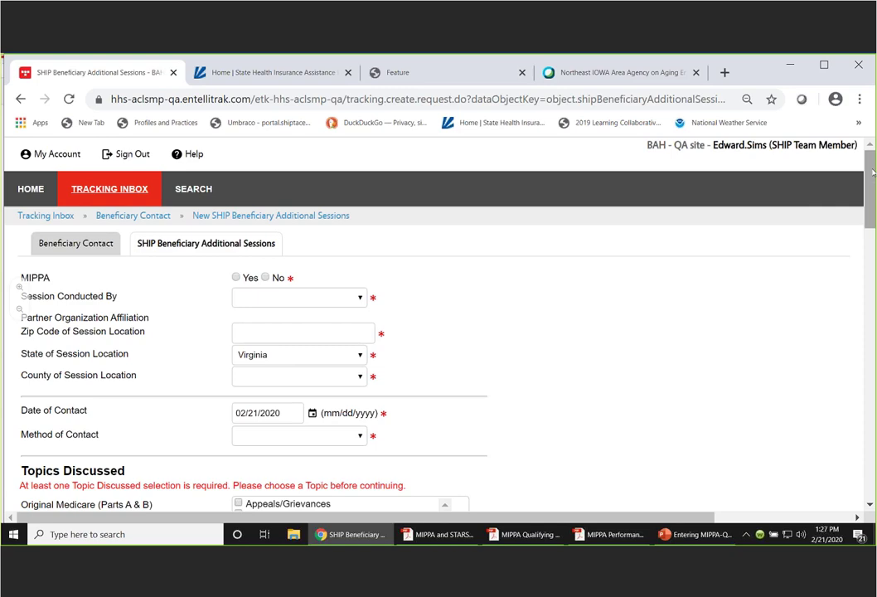
pyautogui.moveTo(873, 172)
pyautogui.mouseDown()
pyautogui.moveTo(872, 184)
pyautogui.moveTo(873, 162)
pyautogui.mouseUp()
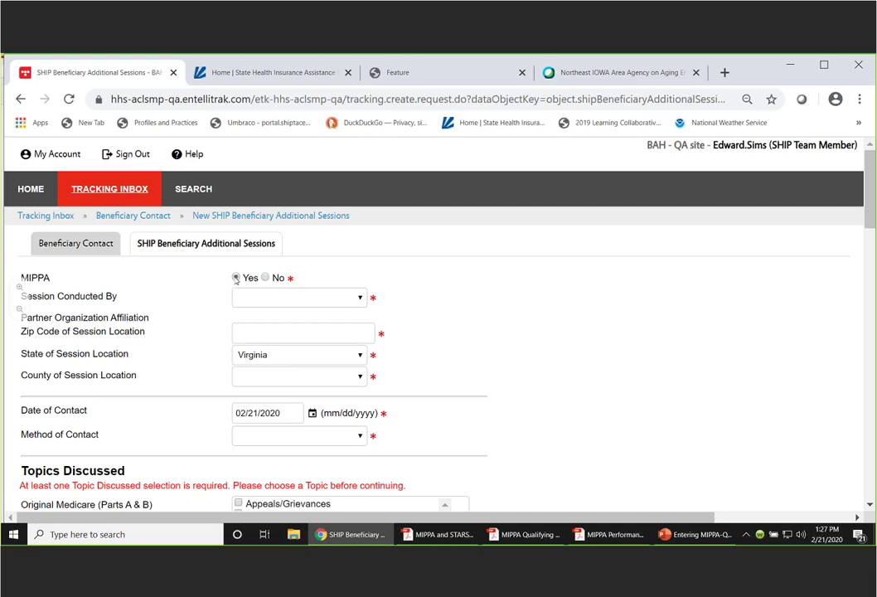
pyautogui.click(237, 279)
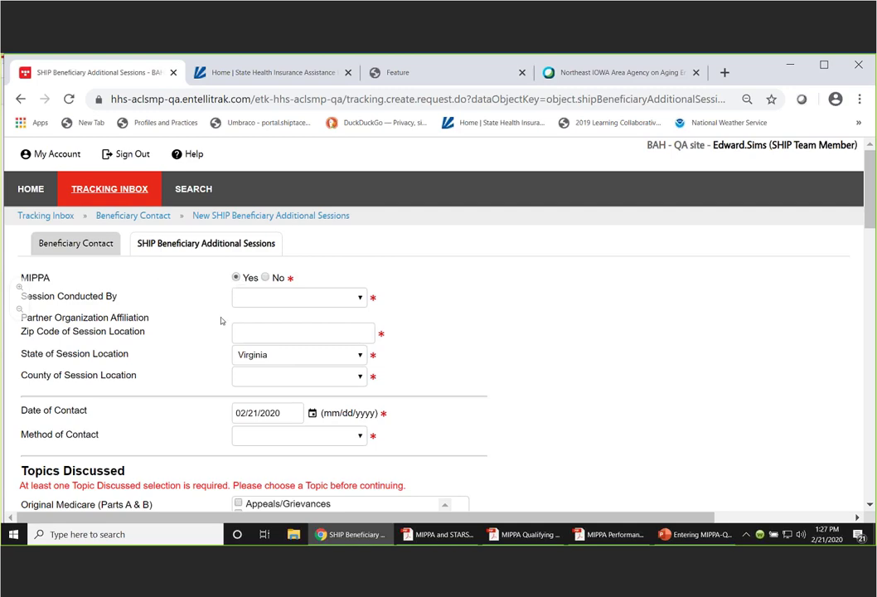
pyautogui.click(360, 299)
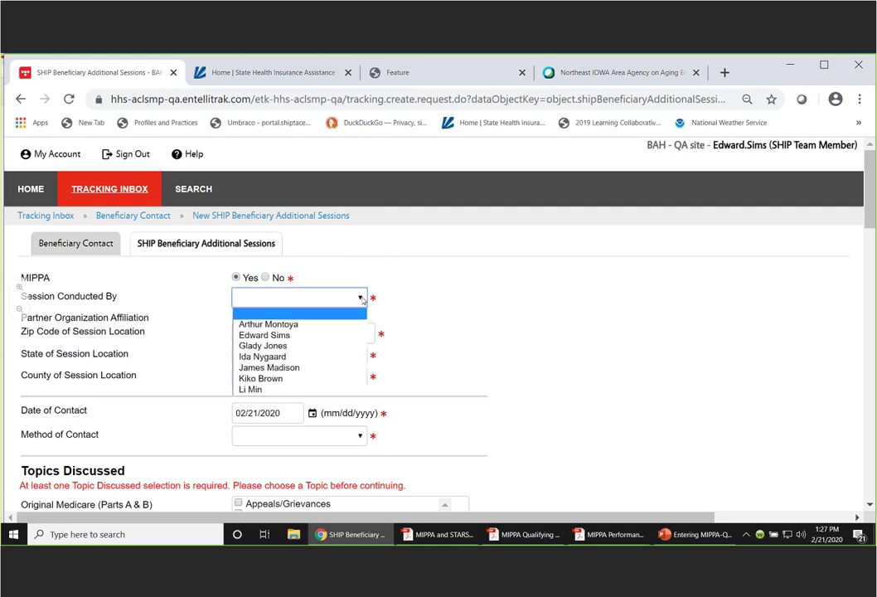
pyautogui.click(305, 336)
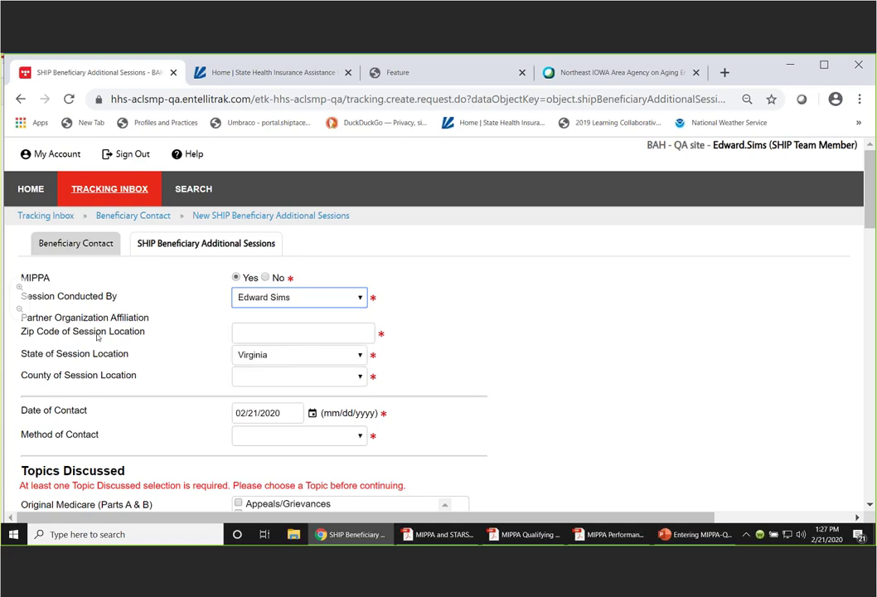
pyautogui.click(303, 336)
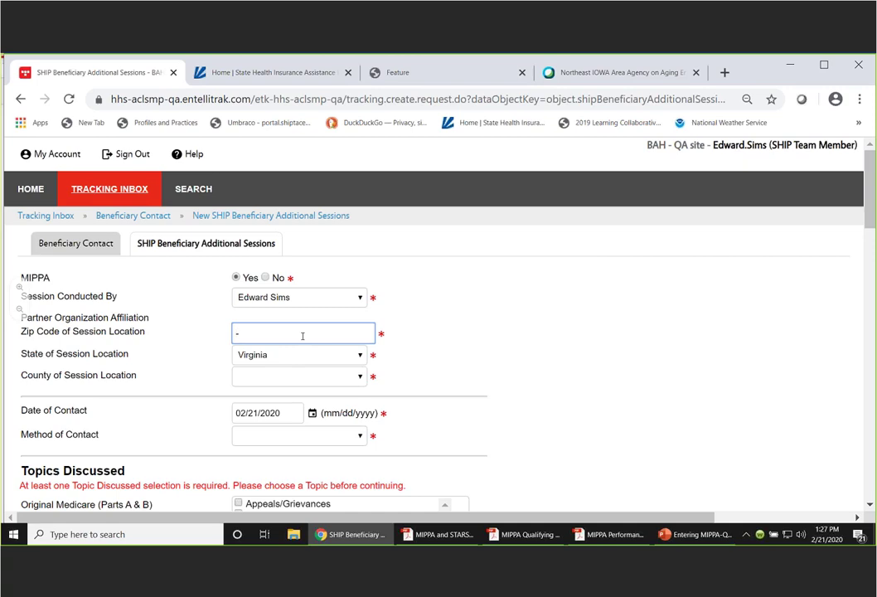
pyautogui.click(88, 250)
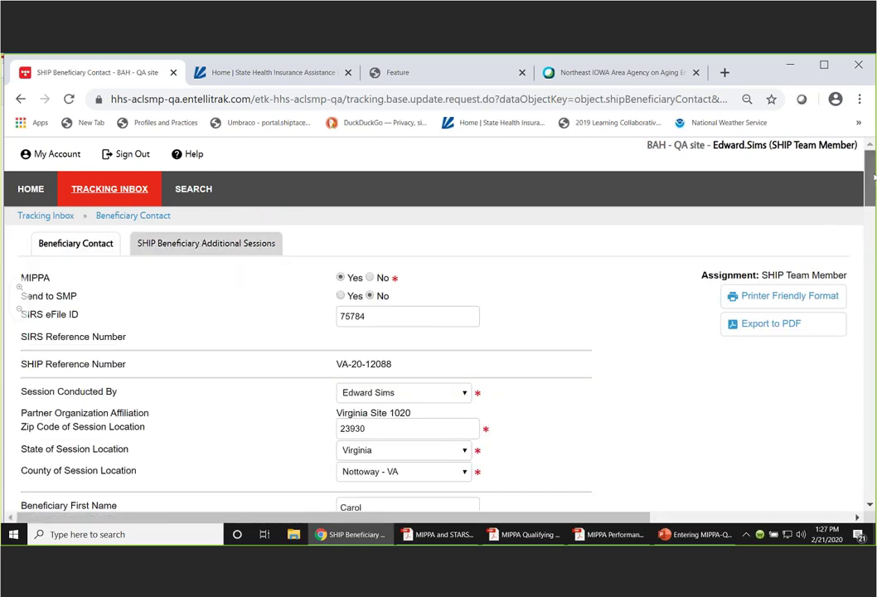
# - Open the contact's additional sessions listing, create a new session and mark it MIPPA Yes
pyautogui.moveTo(872, 178); pyautogui.dragTo(872, 199)
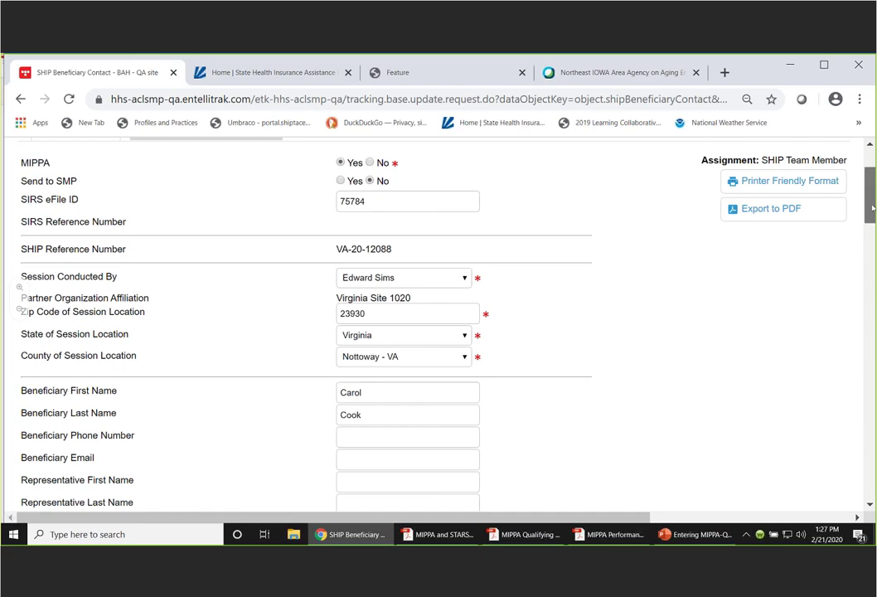
pyautogui.scroll(2, 718, 170)
pyautogui.click(214, 244)
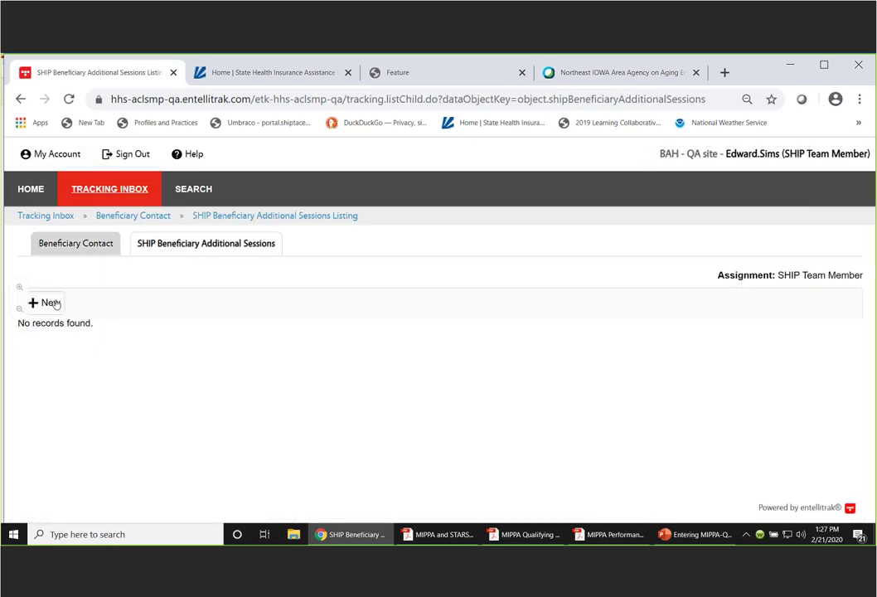
pyautogui.click(48, 303)
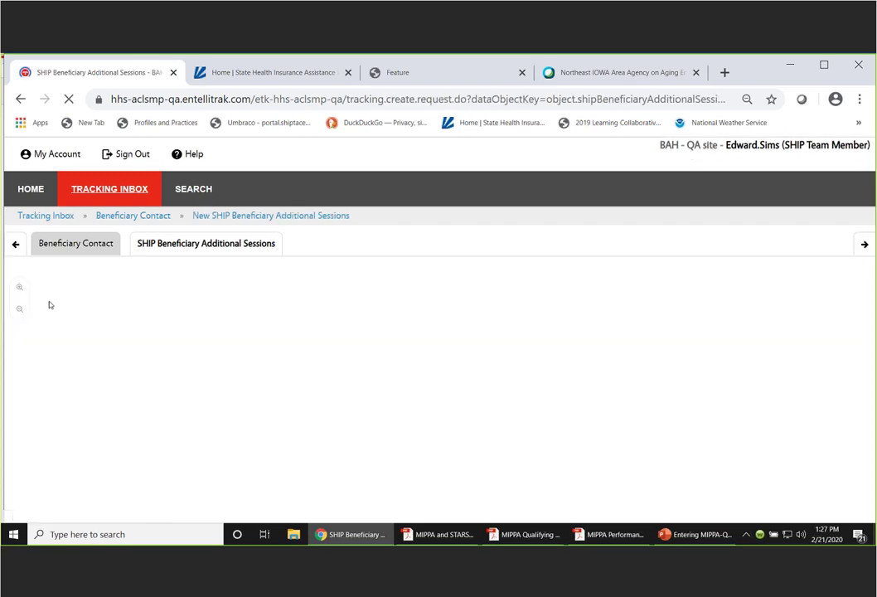
pyautogui.click(237, 277)
# - Choose the session counselor and enter location zip 23930 so Nottoway - VA fills in
pyautogui.click(351, 296)
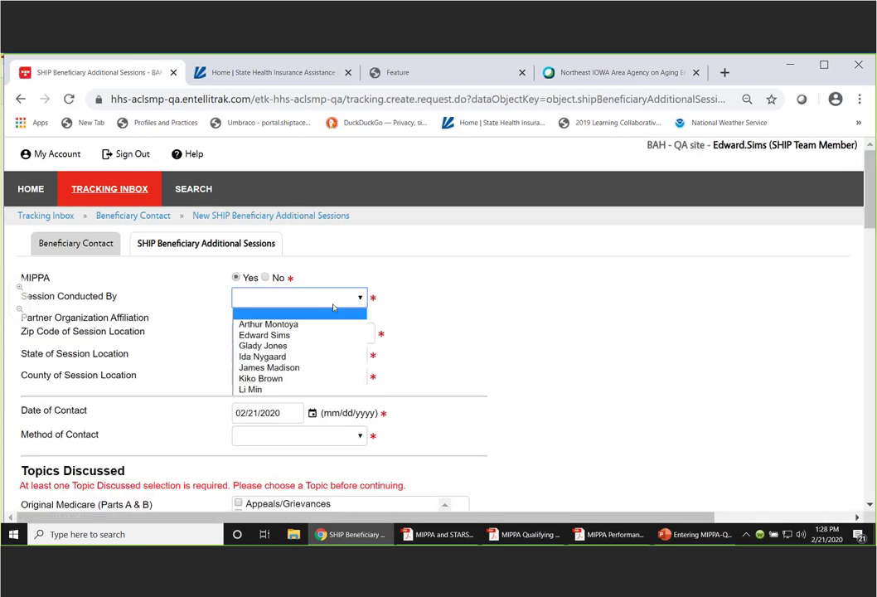
pyautogui.click(302, 335)
pyautogui.click(322, 334)
pyautogui.write('2')
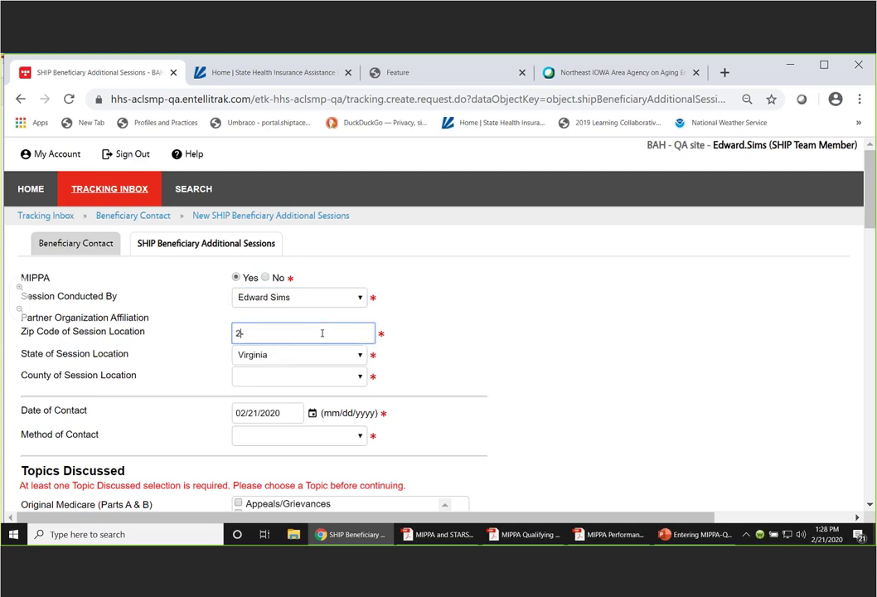
pyautogui.write('3930')
pyautogui.press('Tab')
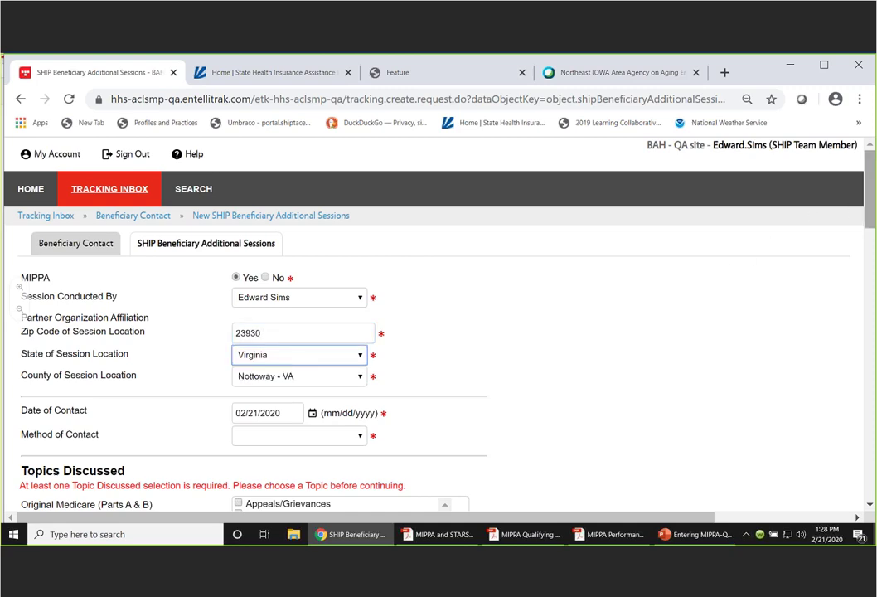
# - Set contact date 02/20/2020 and method of contact to face to face at counseling location
pyautogui.scroll(-1, 633, 419)
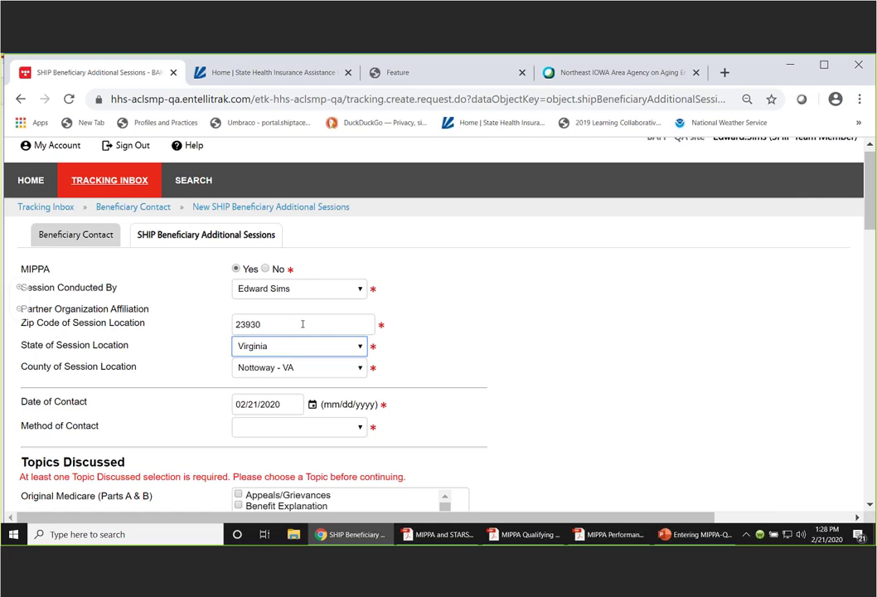
pyautogui.moveTo(873, 194); pyautogui.dragTo(872, 235)
pyautogui.scroll(-1, 658, 232)
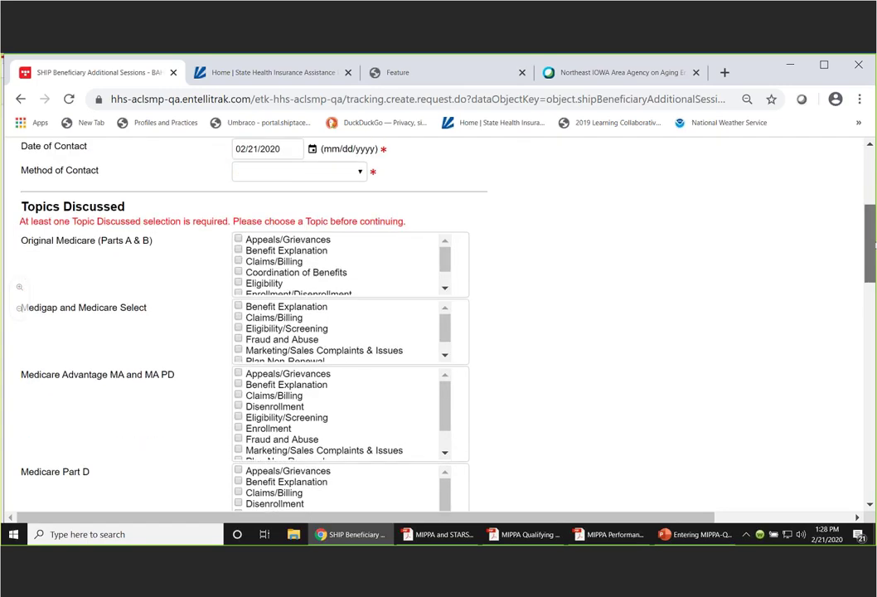
pyautogui.scroll(5, 658, 232)
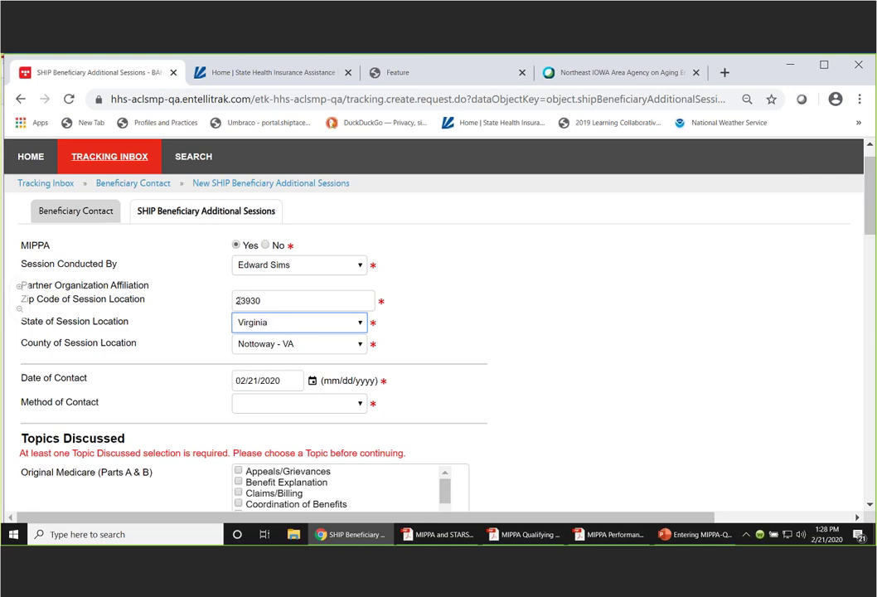
pyautogui.scroll(-1, 874, 216)
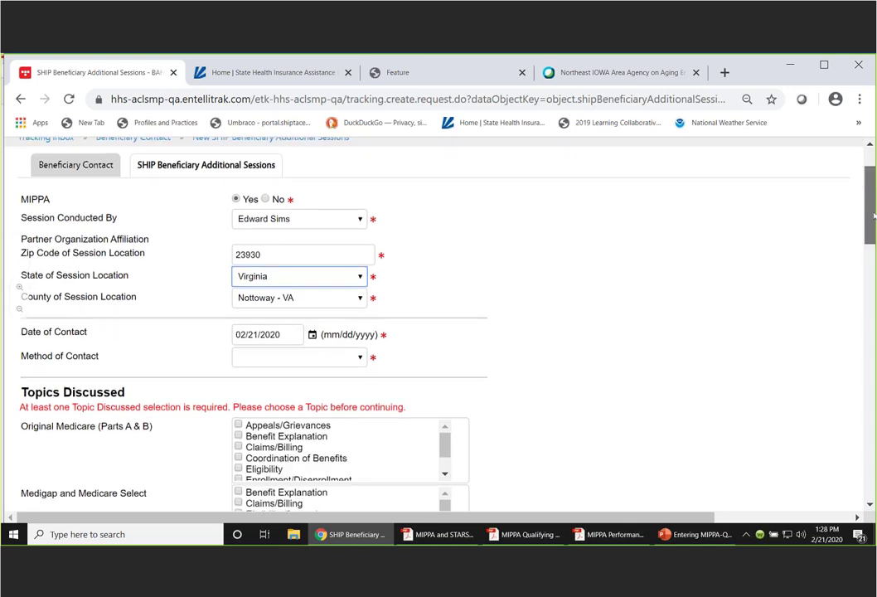
pyautogui.scroll(-1, 873, 216)
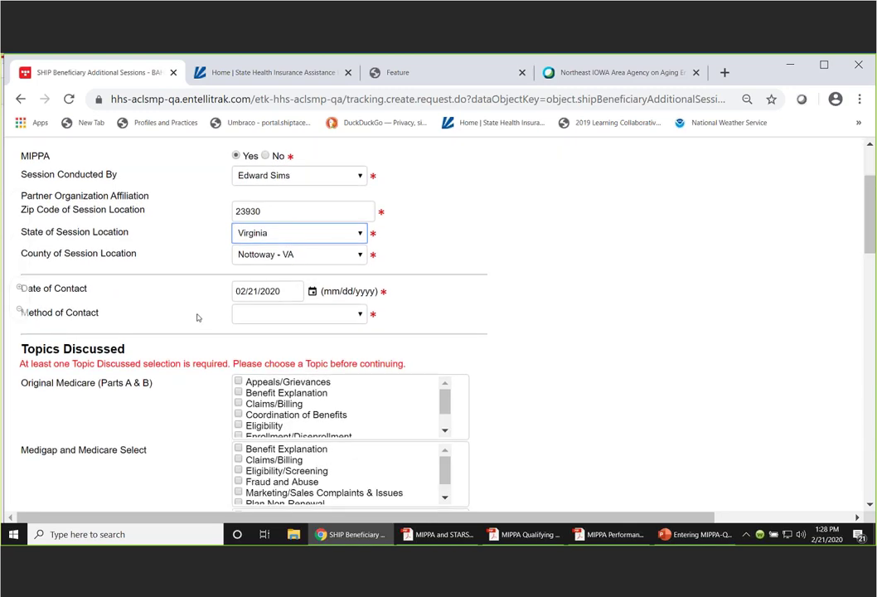
pyautogui.click(311, 292)
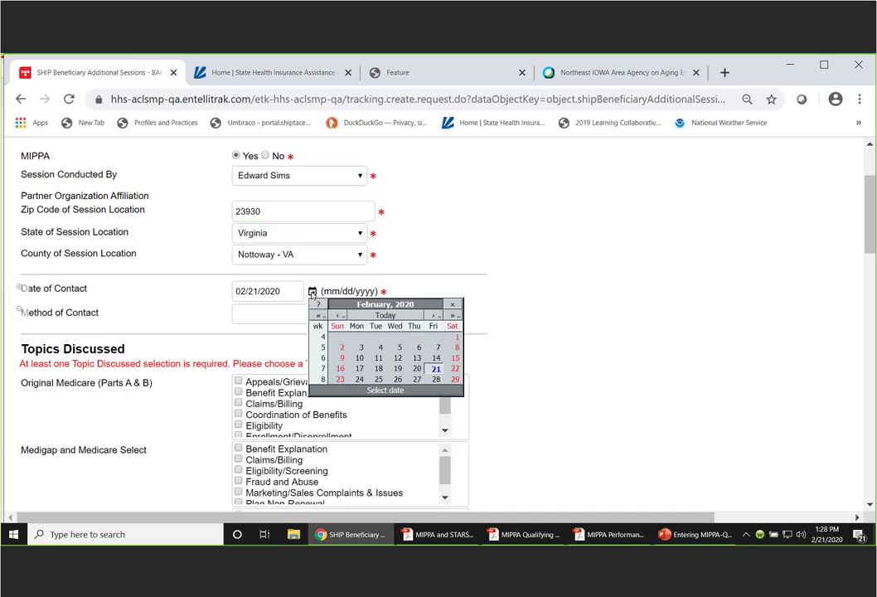
pyautogui.click(417, 368)
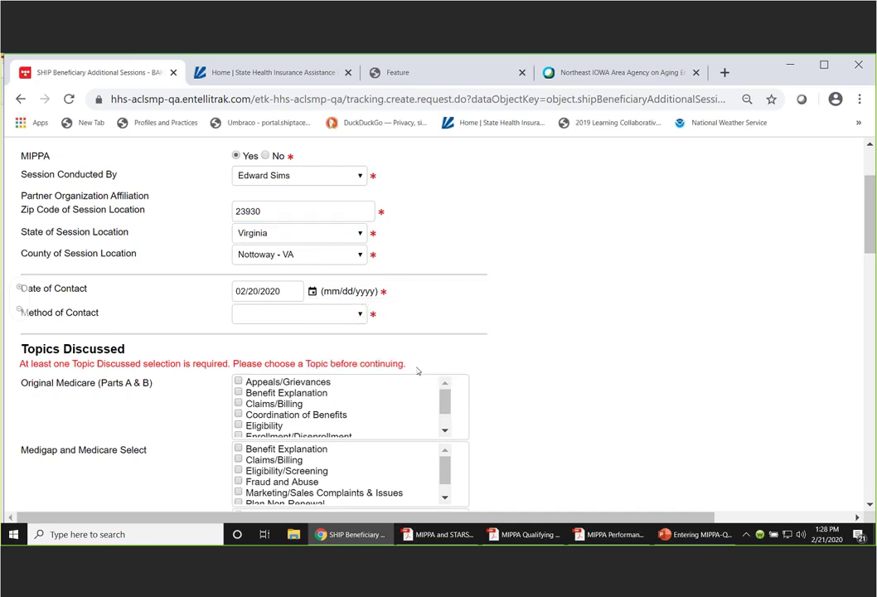
pyautogui.click(359, 315)
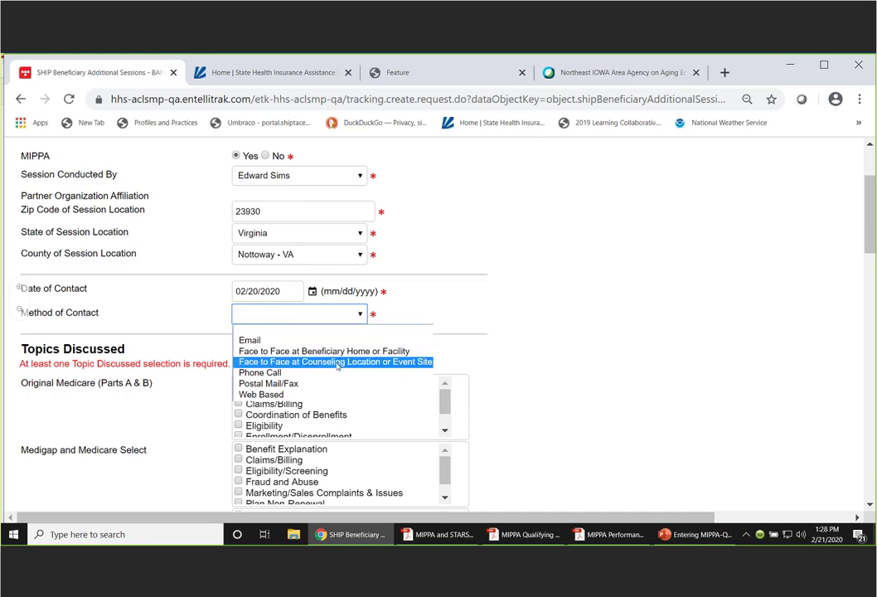
pyautogui.click(343, 362)
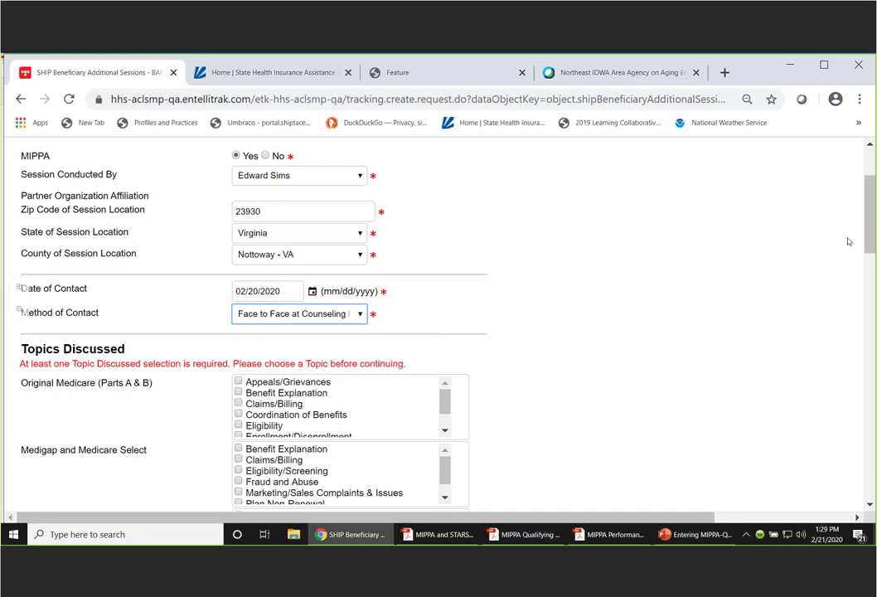
pyautogui.moveTo(872, 212); pyautogui.dragTo(870, 323)
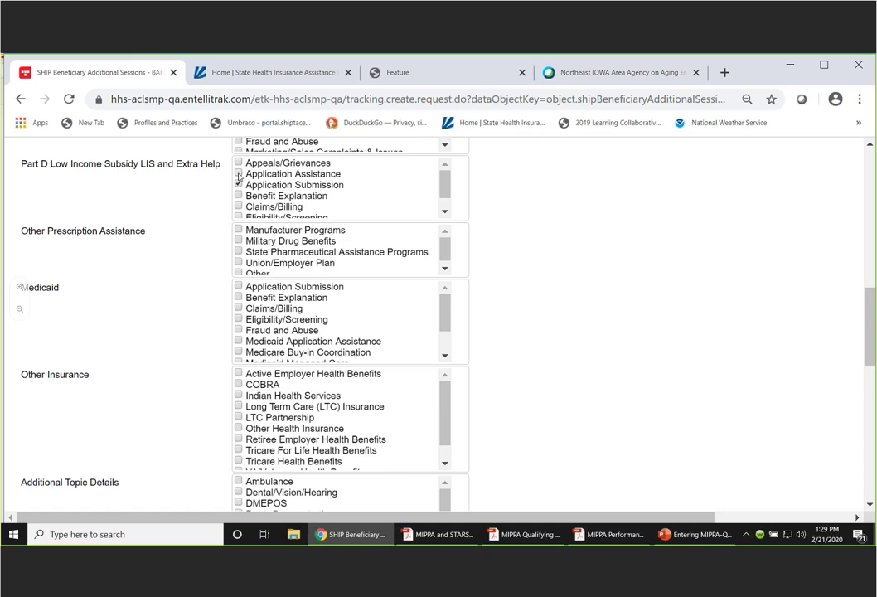
# - Tick Part D LIS Application Assistance plus Medicaid Application Submission and MSP Application Assistance
pyautogui.click(239, 175)
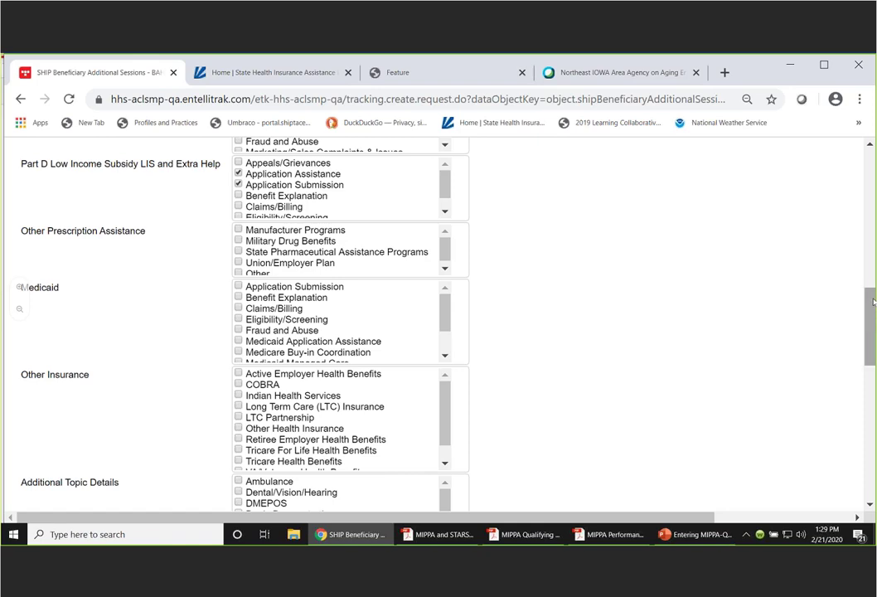
pyautogui.scroll(-1, 871, 303)
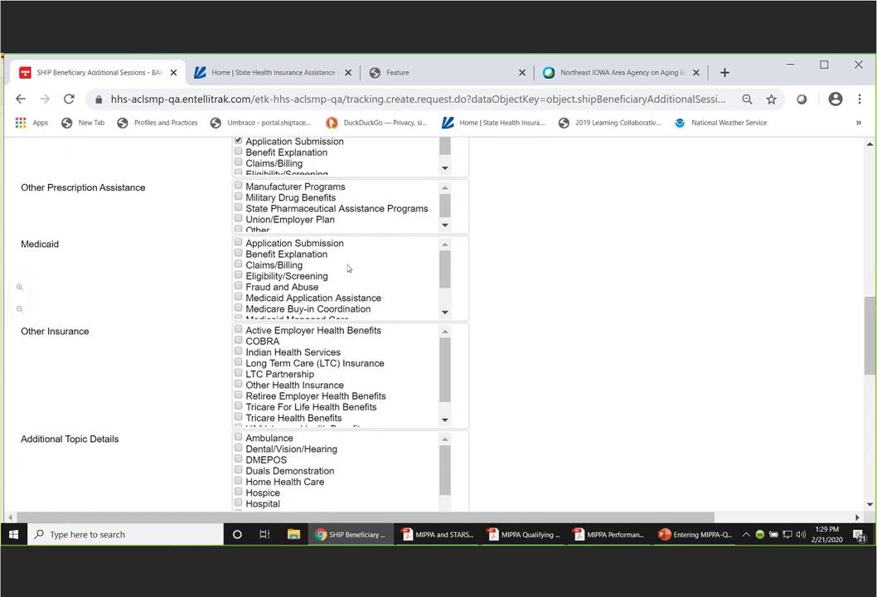
pyautogui.moveTo(449, 257)
pyautogui.mouseDown()
pyautogui.moveTo(449, 272)
pyautogui.moveTo(448, 258)
pyautogui.mouseUp()
pyautogui.click(238, 242)
pyautogui.moveTo(449, 259); pyautogui.dragTo(449, 274)
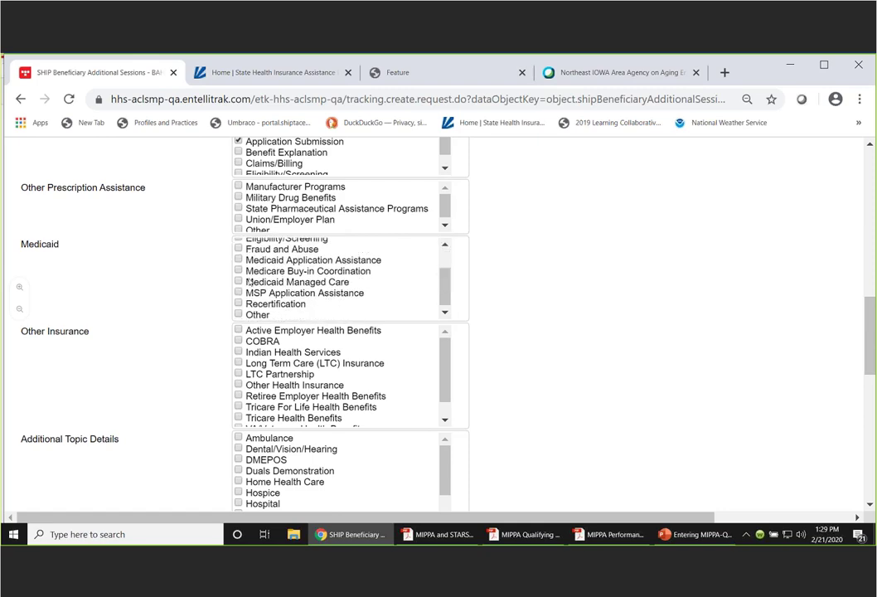
pyautogui.click(239, 292)
pyautogui.moveTo(871, 304); pyautogui.dragTo(871, 322)
pyautogui.scroll(-5, 535, 365)
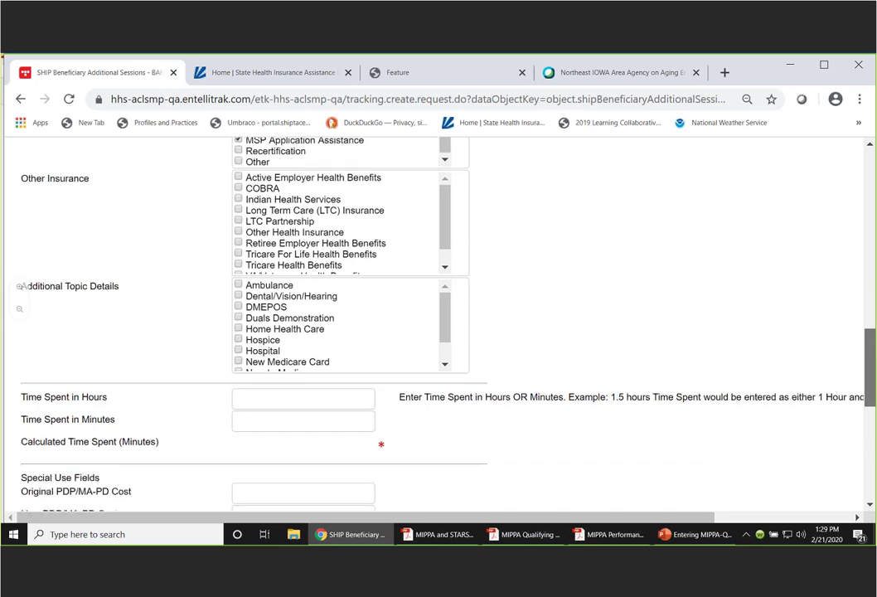
# - Enter 1 hour spent, giving 60 minutes, and write the session note 'Test.'
pyautogui.click(312, 258)
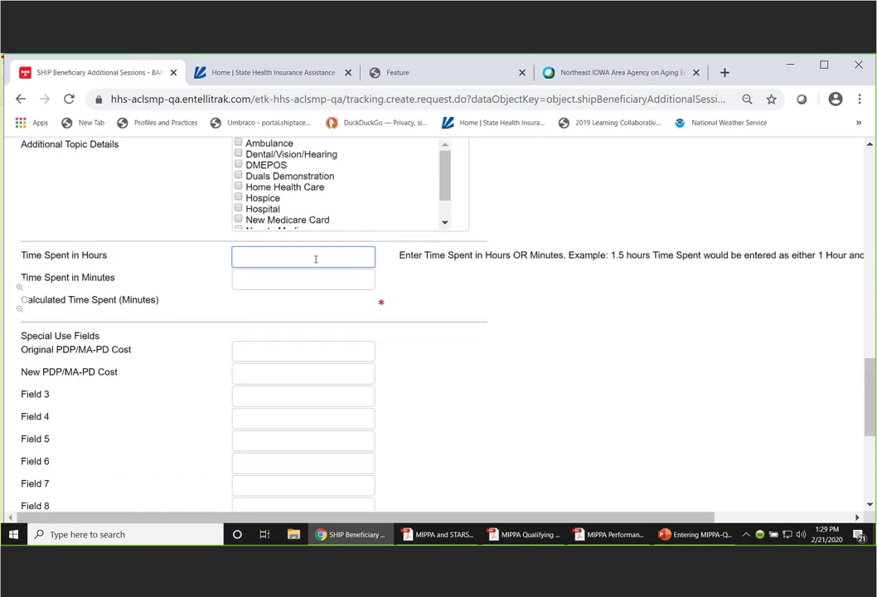
pyautogui.write('1')
pyautogui.press('Tab')
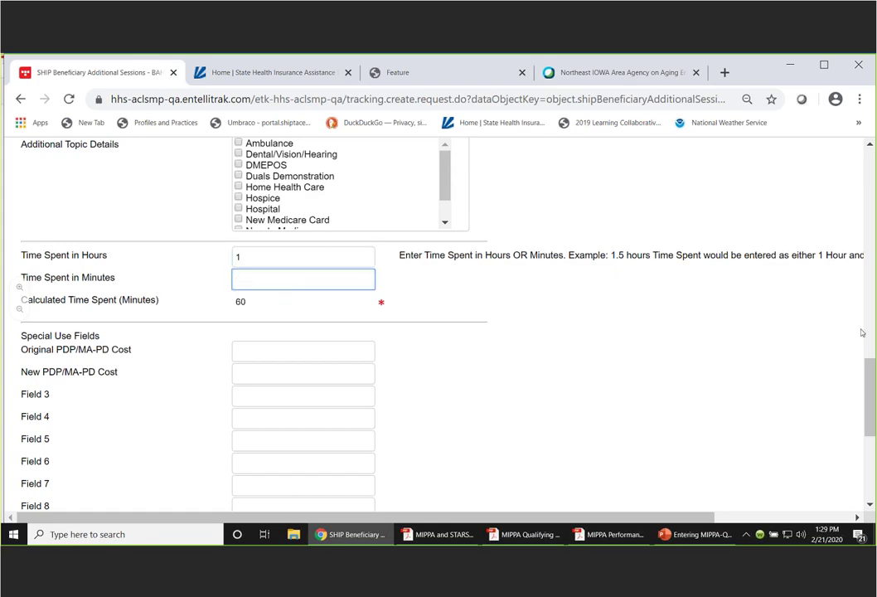
pyautogui.scroll(-1, 870, 376)
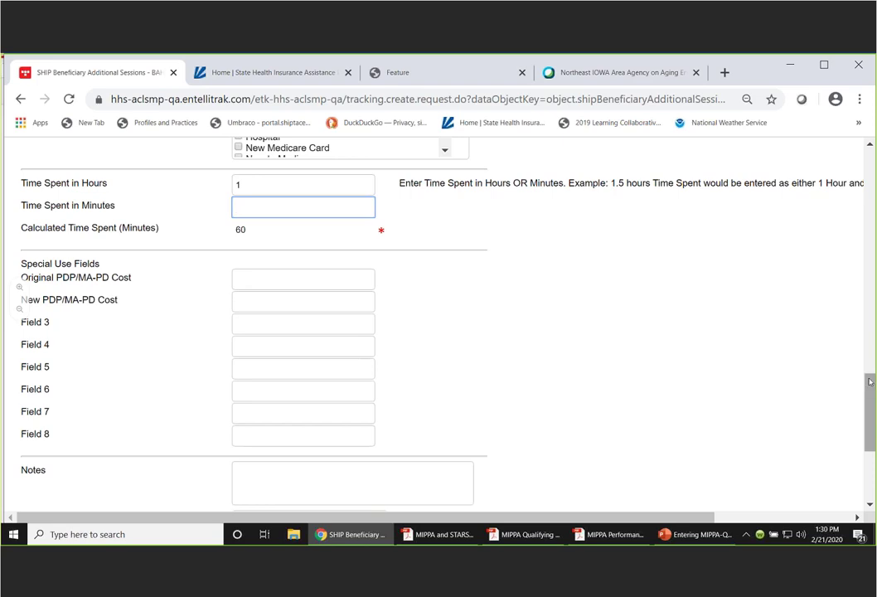
pyautogui.moveTo(869, 387); pyautogui.dragTo(871, 417)
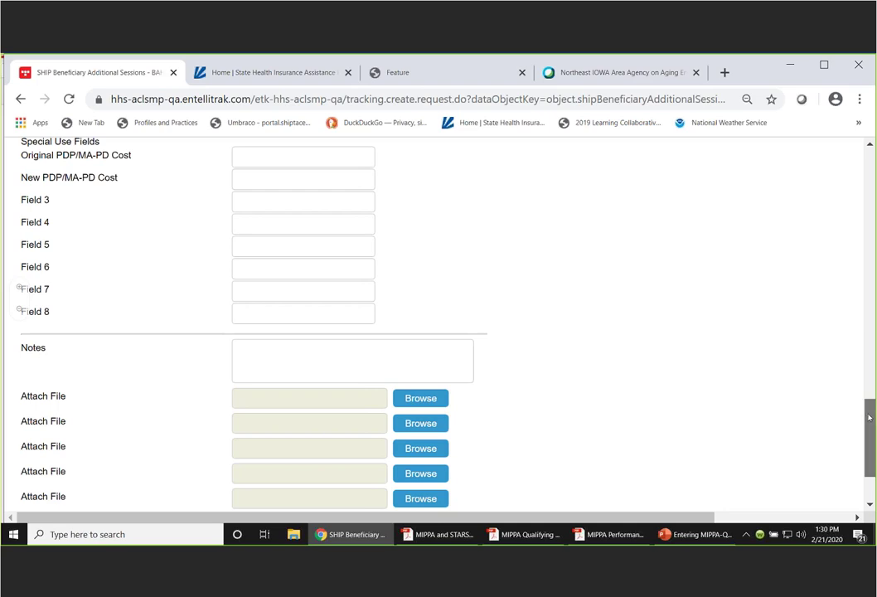
pyautogui.scroll(-2, 869, 418)
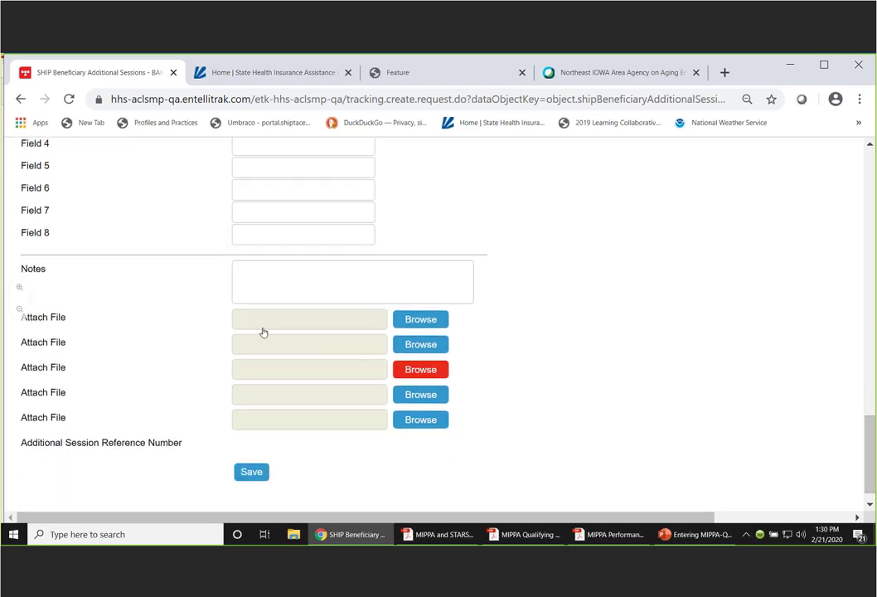
pyautogui.click(240, 271)
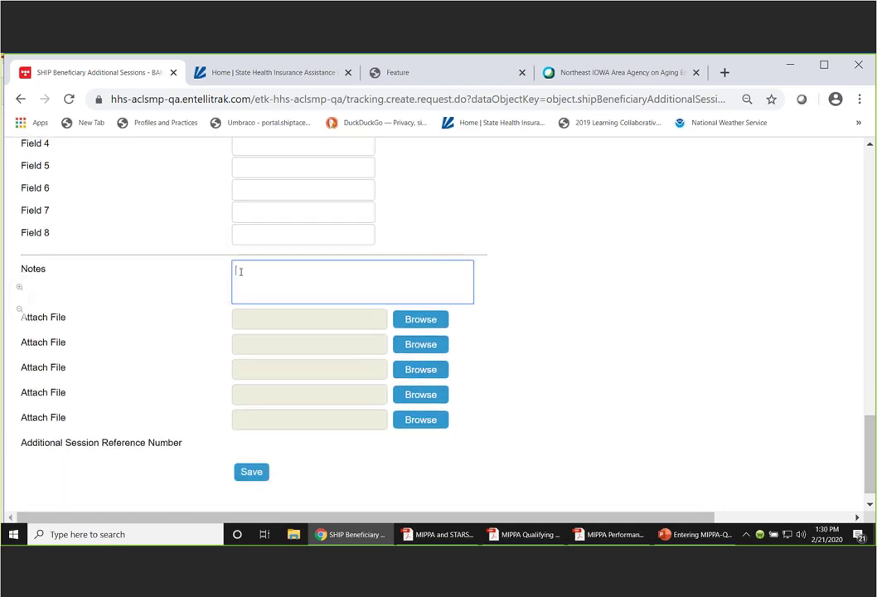
pyautogui.write('Test.')
# - Save the session and check the listing shows 60 minutes on 02/20/2020 in Nottoway - VA
pyautogui.click(252, 472)
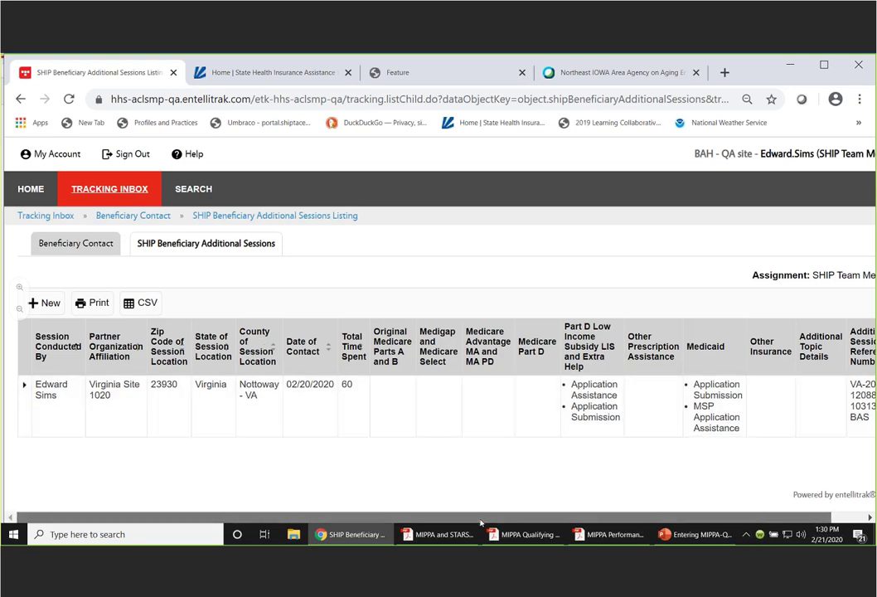
pyautogui.moveTo(481, 523); pyautogui.dragTo(602, 521)
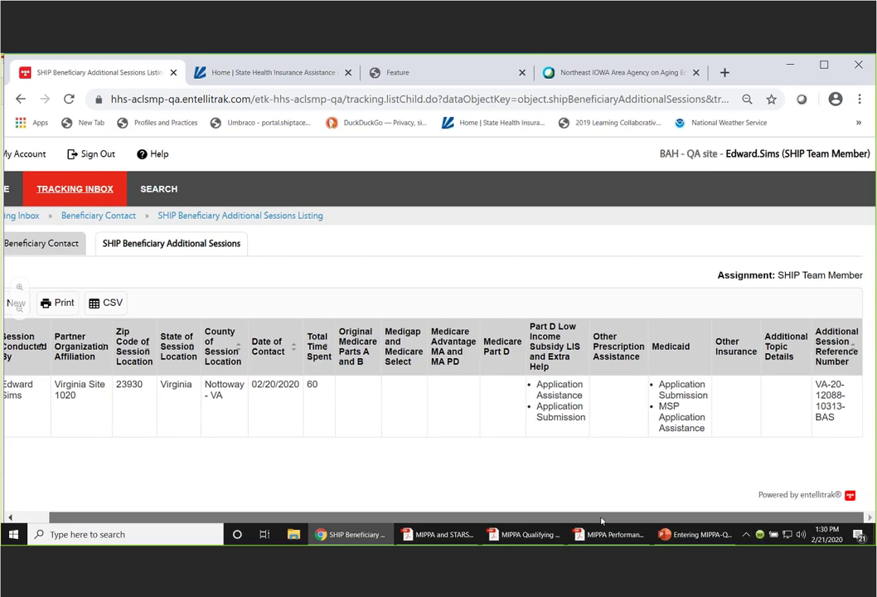
pyautogui.hscroll(-1, 237, 470)
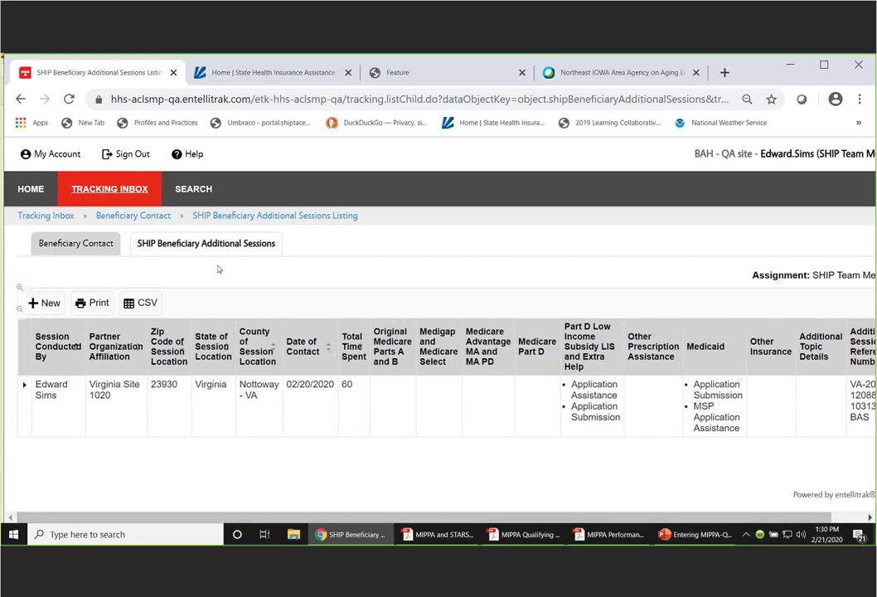
pyautogui.click(75, 246)
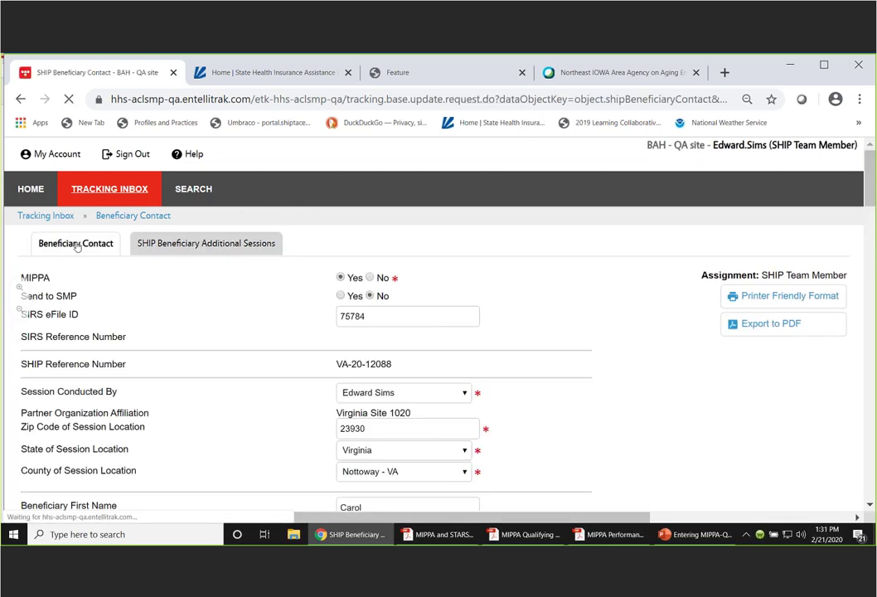
# - Scroll the Nottoway - VA contact record down to its Status field, still In Progress
pyautogui.moveTo(871, 174); pyautogui.dragTo(873, 190)
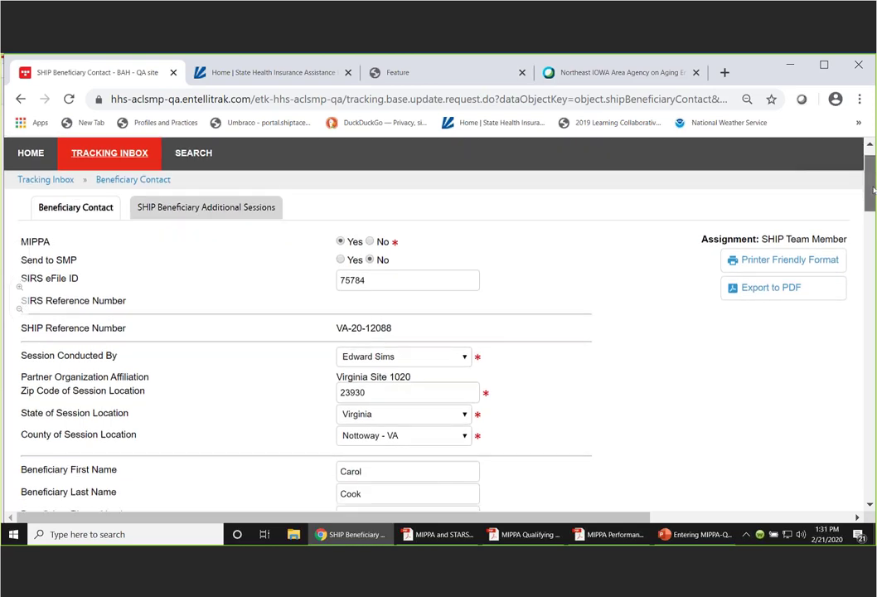
pyautogui.scroll(-1, 873, 190)
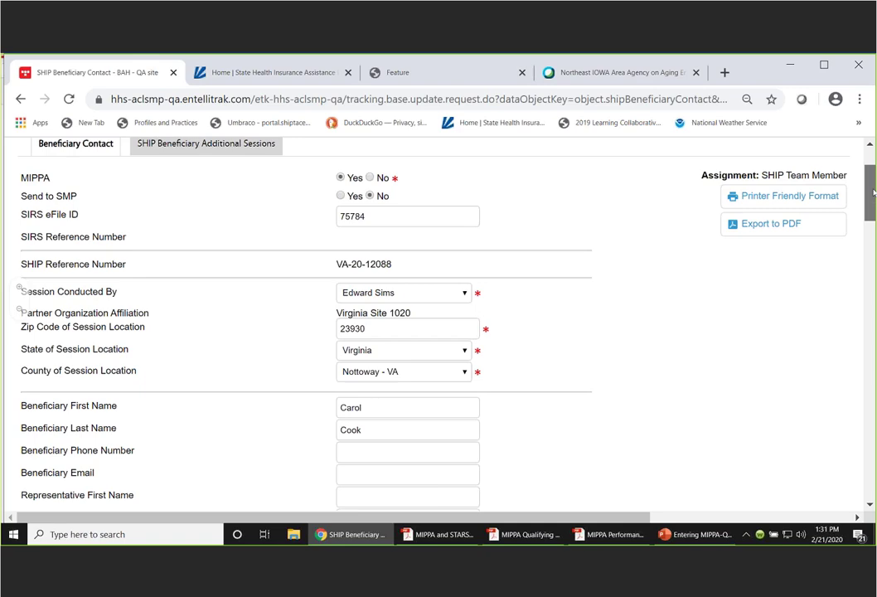
pyautogui.moveTo(873, 193); pyautogui.dragTo(874, 263)
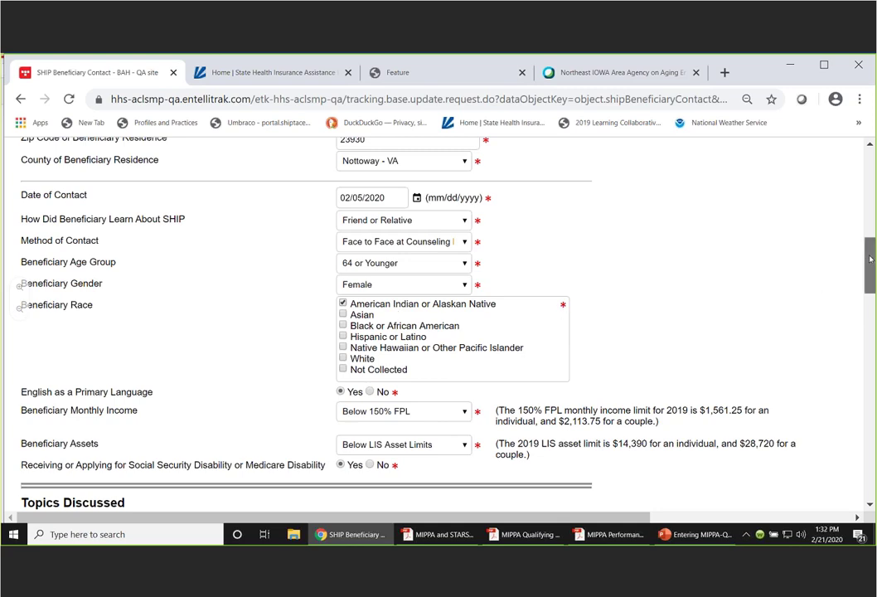
pyautogui.moveTo(870, 260); pyautogui.dragTo(873, 441)
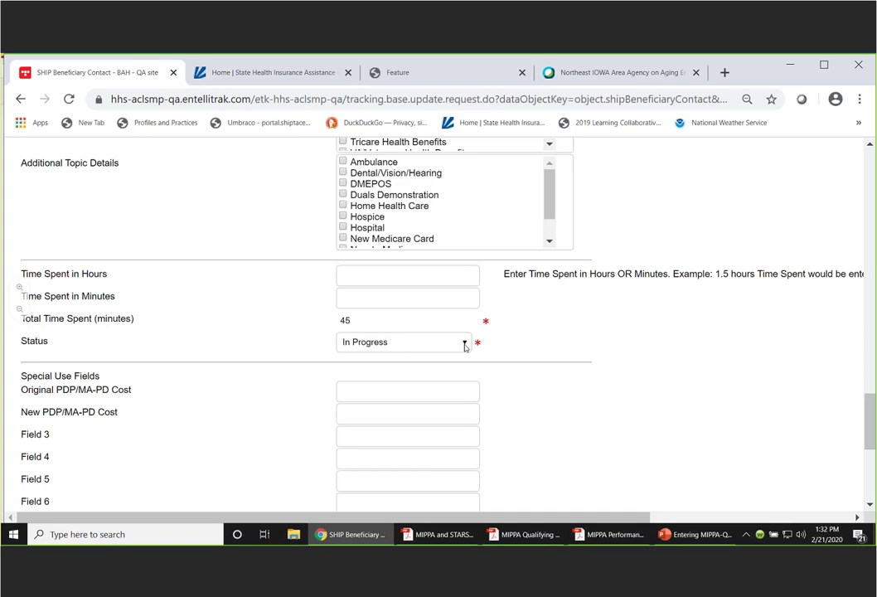
# - Change the beneficiary contact's status to Completed and save the record
pyautogui.click(465, 347)
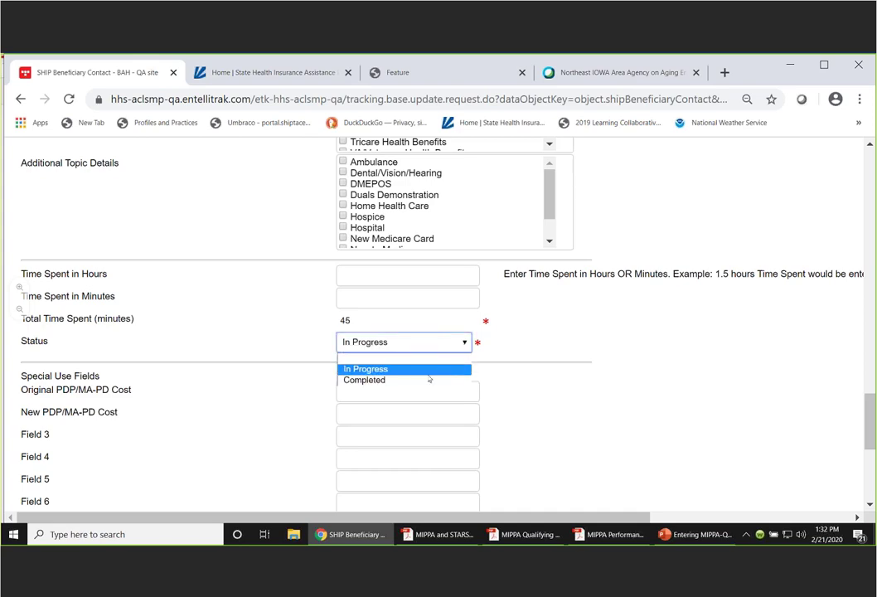
pyautogui.click(372, 381)
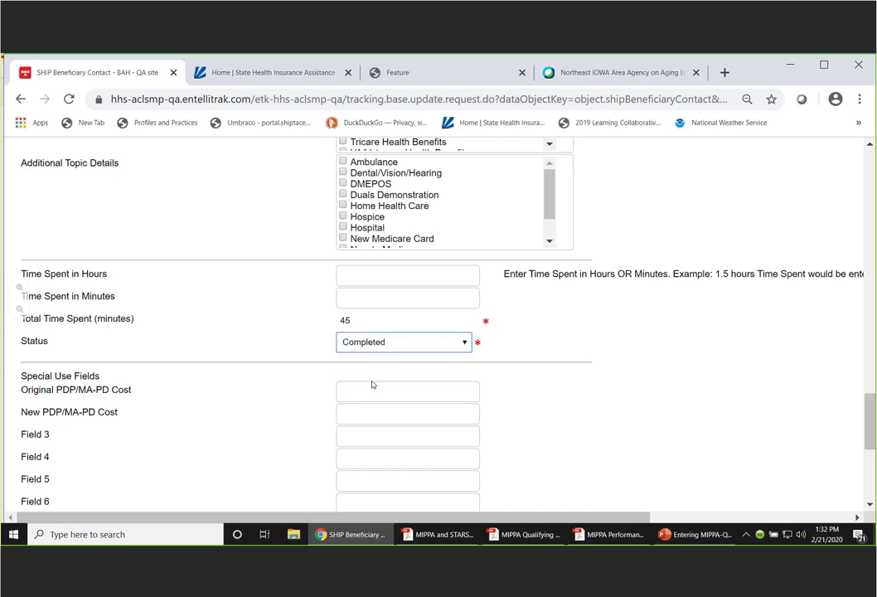
pyautogui.moveTo(870, 403); pyautogui.dragTo(870, 470)
pyautogui.click(357, 455)
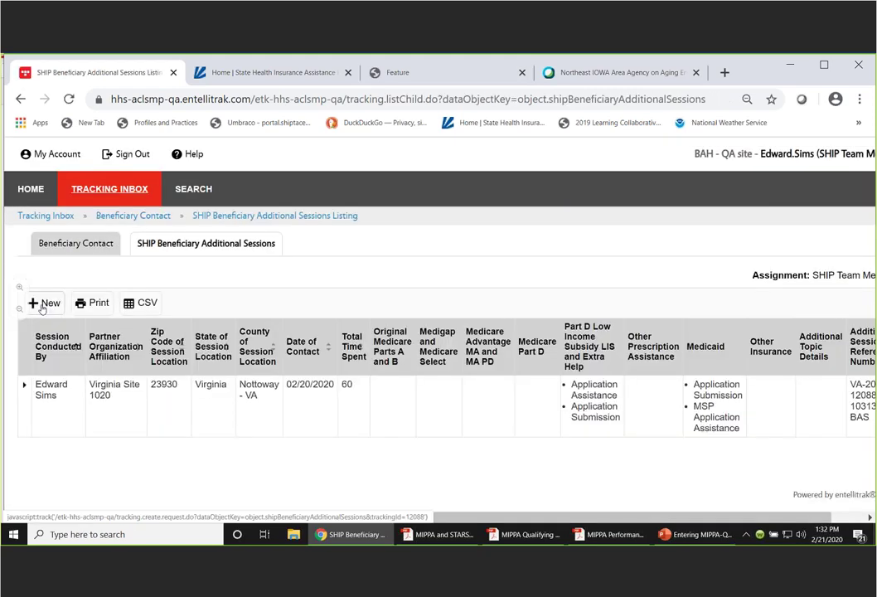
# - Create a new additional session, save it blank to flag required fields, then mark MIPPA Yes
pyautogui.click(42, 305)
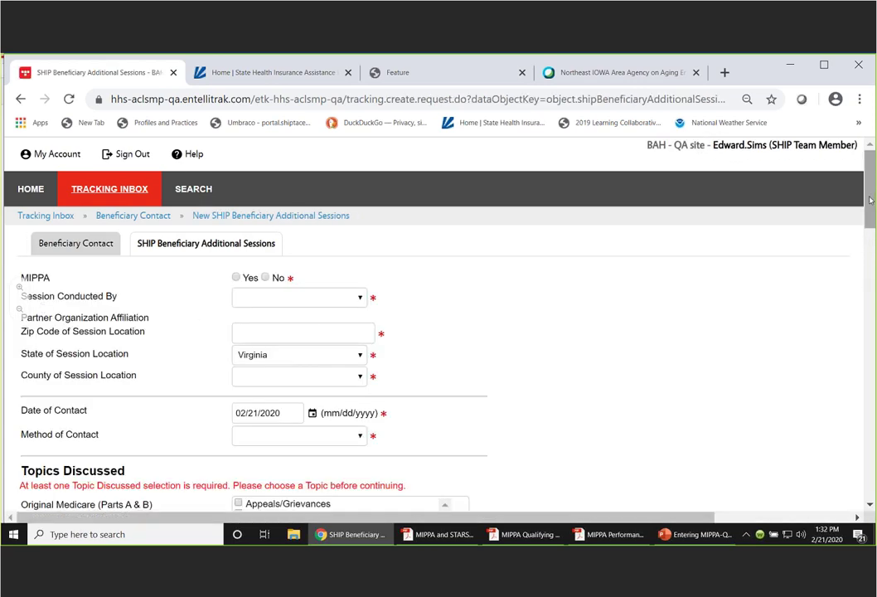
pyautogui.moveTo(868, 193); pyautogui.dragTo(868, 460)
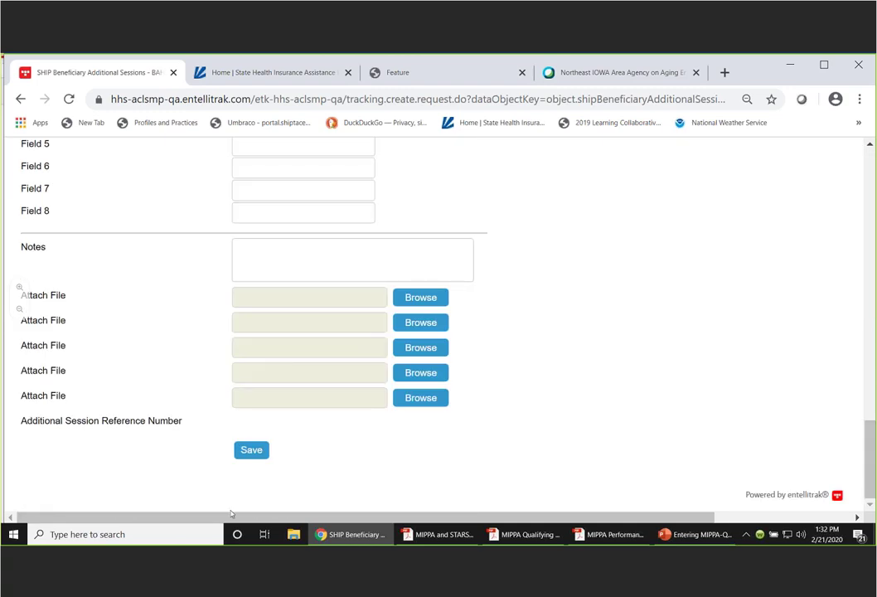
pyautogui.click(250, 450)
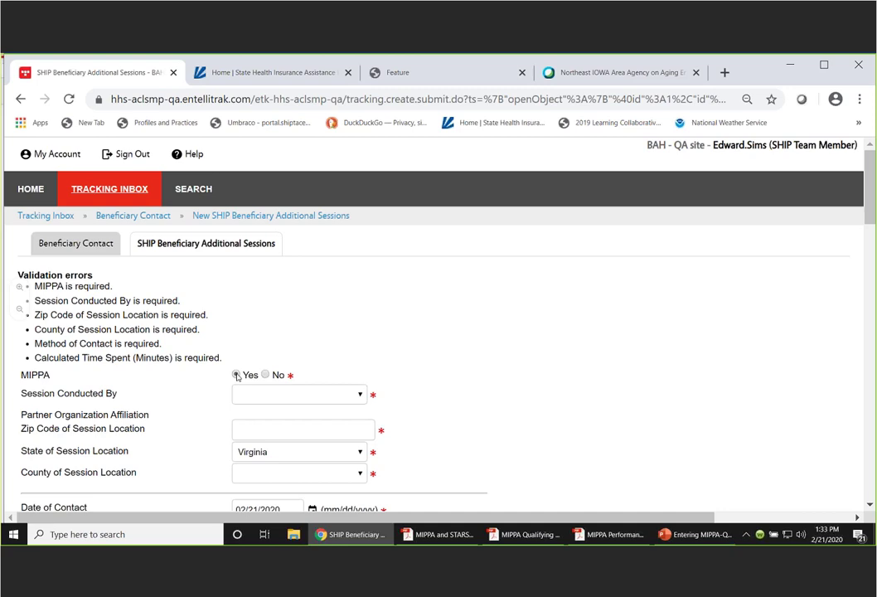
pyautogui.click(237, 375)
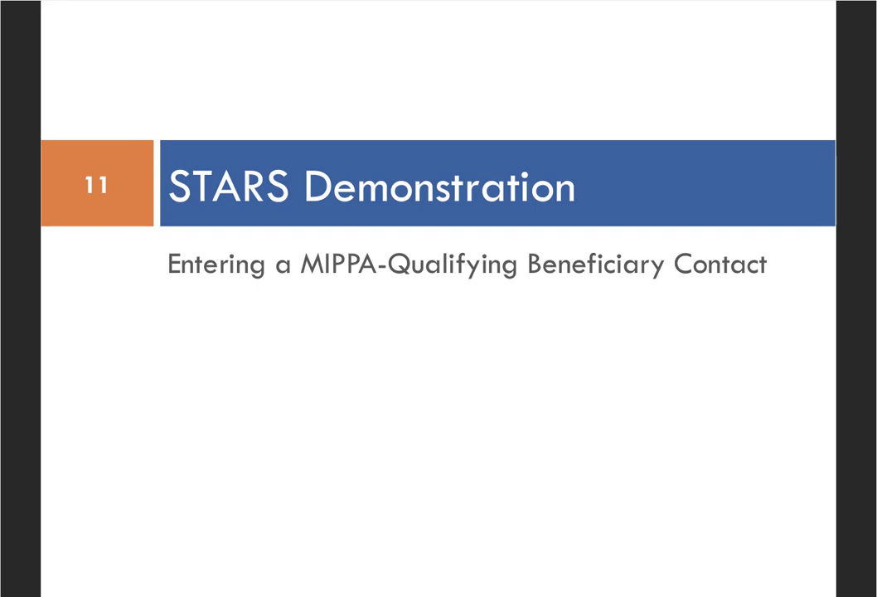
# - Advance from slide 11 through STARS Resources to the New MIPPA STARS Handouts slide
pyautogui.press('Right')
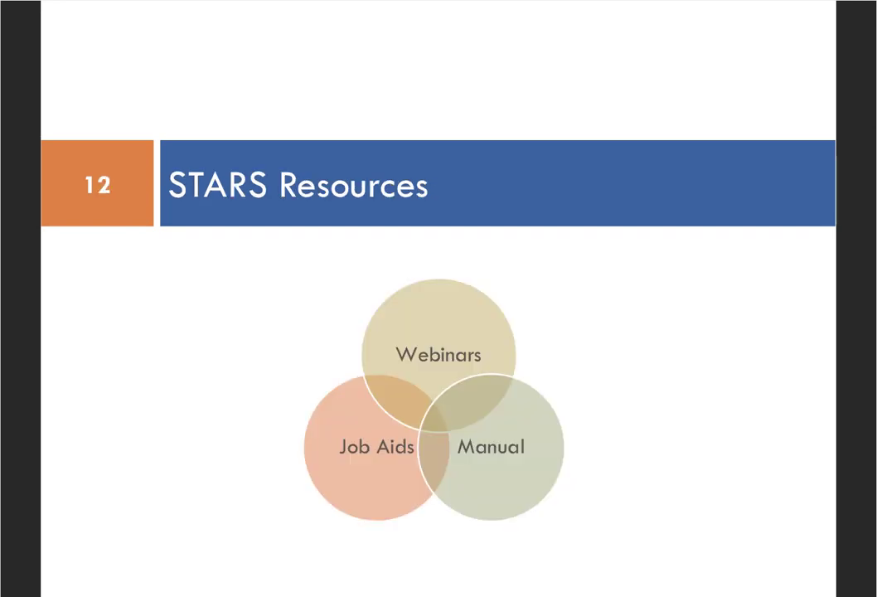
pyautogui.press('Right')
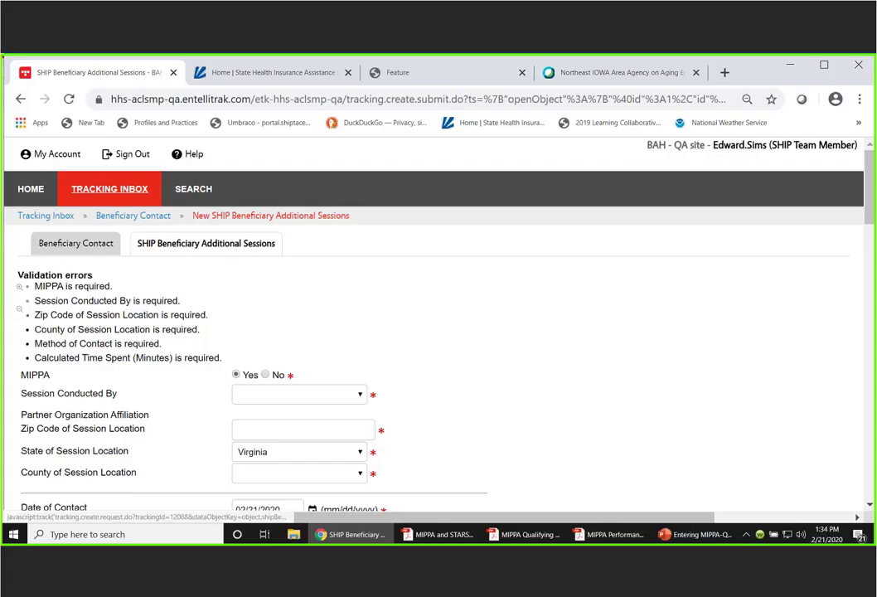
# - Switch to the MIPPA and STARS At-A-Glance Reference PDF and read pages 1–3 through Additional Topic Details
pyautogui.hotkey('alt', 'Tab')
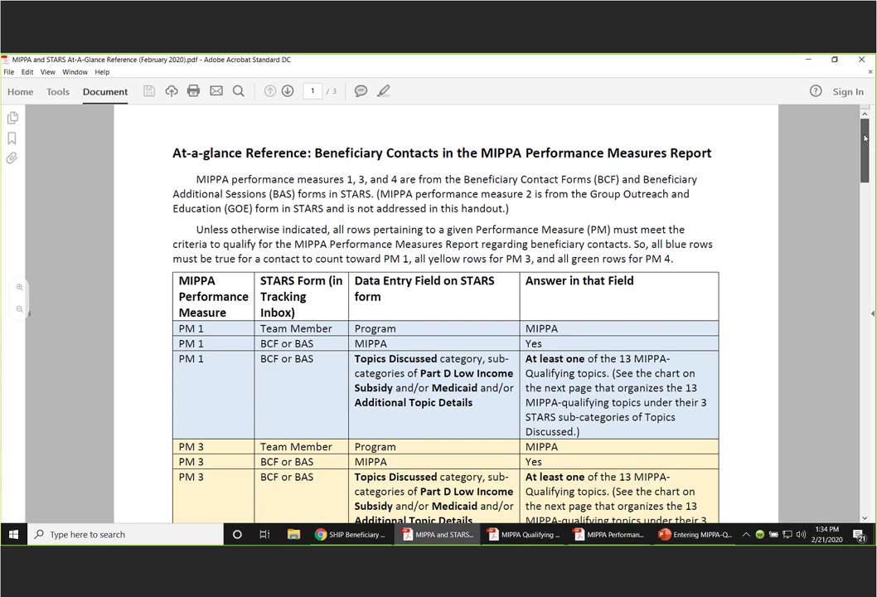
pyautogui.moveTo(865, 139); pyautogui.dragTo(866, 159)
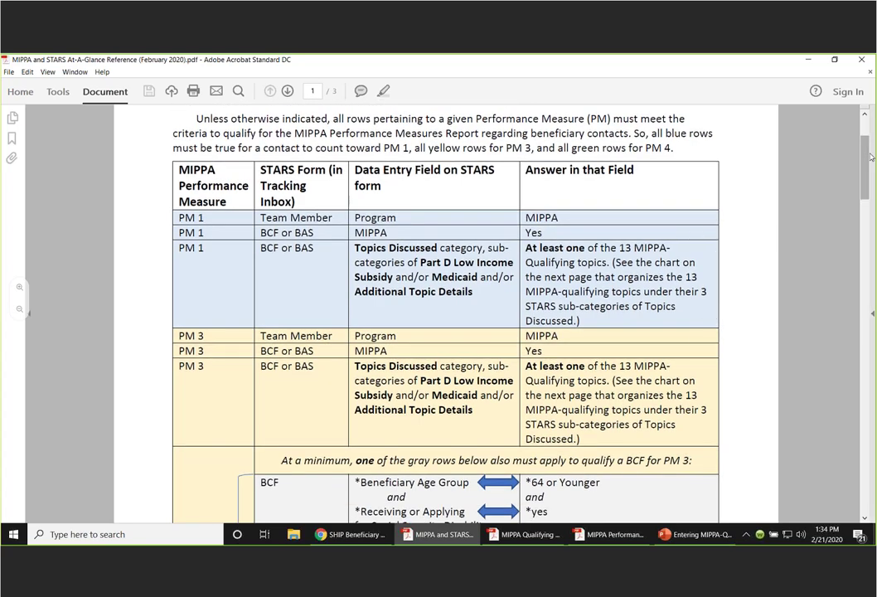
pyautogui.moveTo(871, 158); pyautogui.dragTo(870, 261)
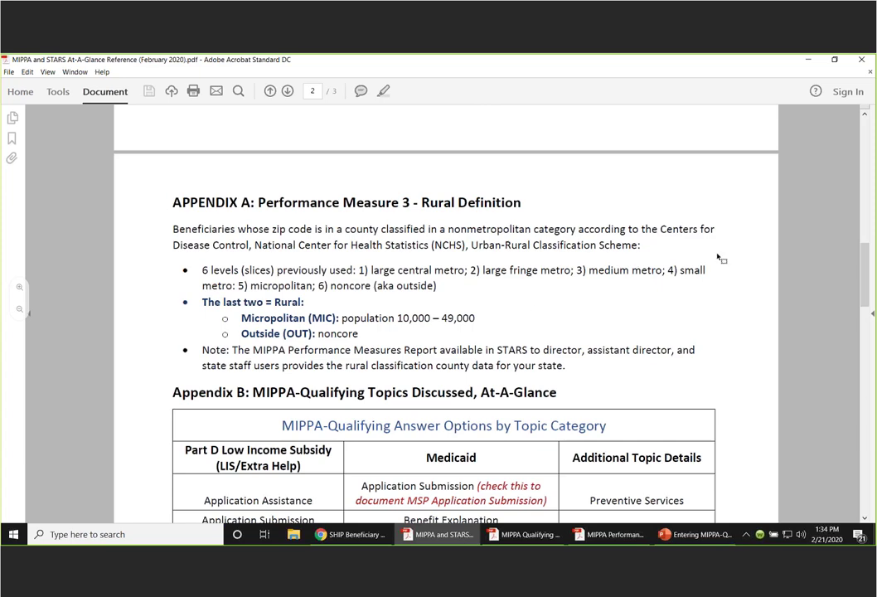
pyautogui.moveTo(865, 257); pyautogui.dragTo(861, 331)
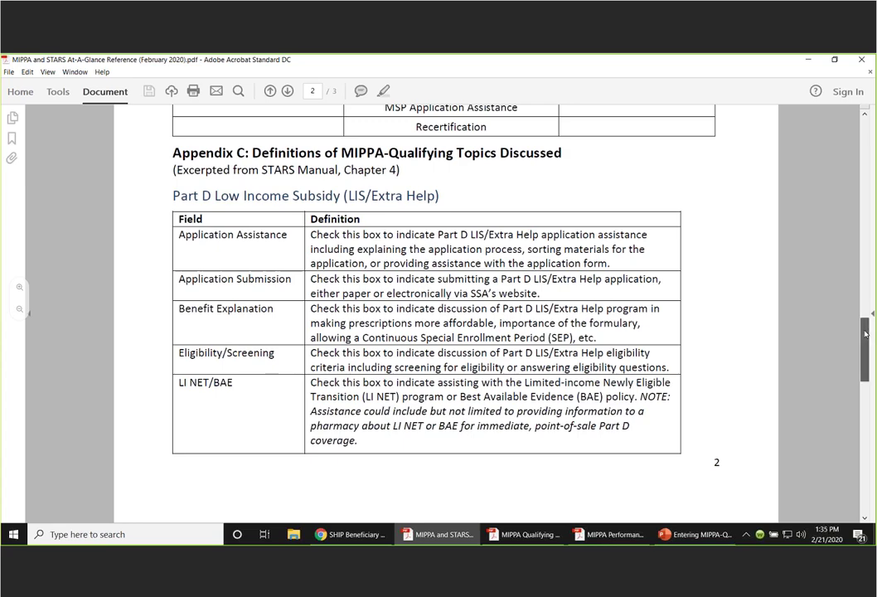
pyautogui.moveTo(865, 334); pyautogui.dragTo(865, 336)
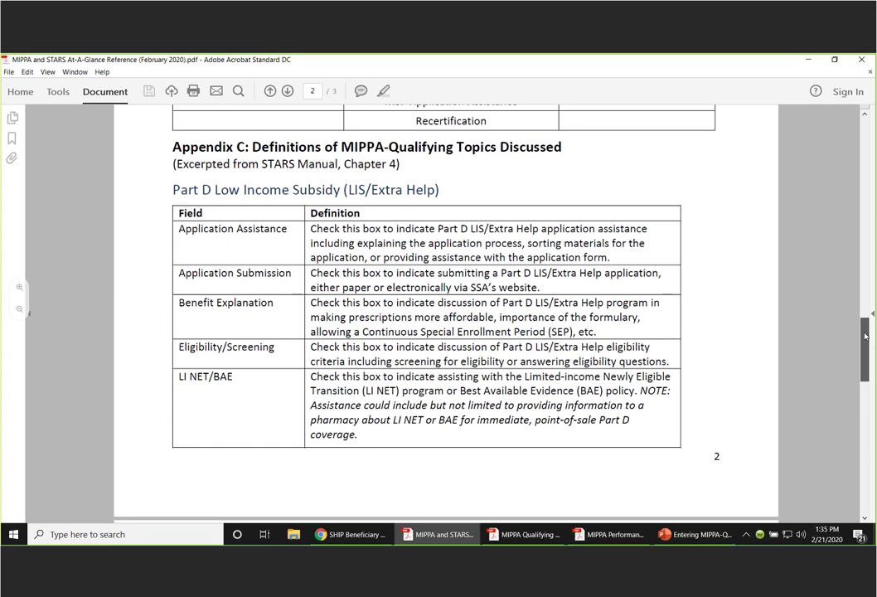
pyautogui.moveTo(865, 336); pyautogui.dragTo(865, 415)
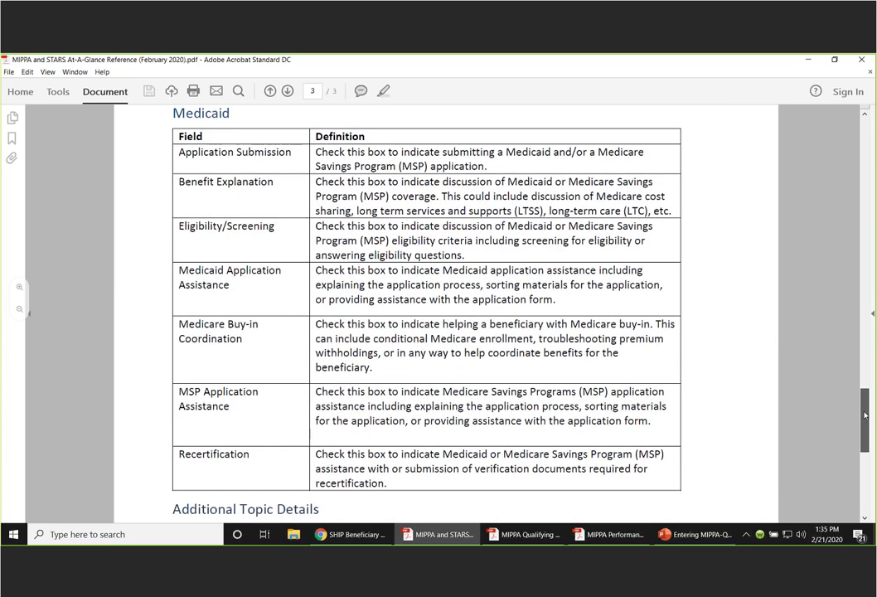
pyautogui.moveTo(865, 415); pyautogui.dragTo(865, 431)
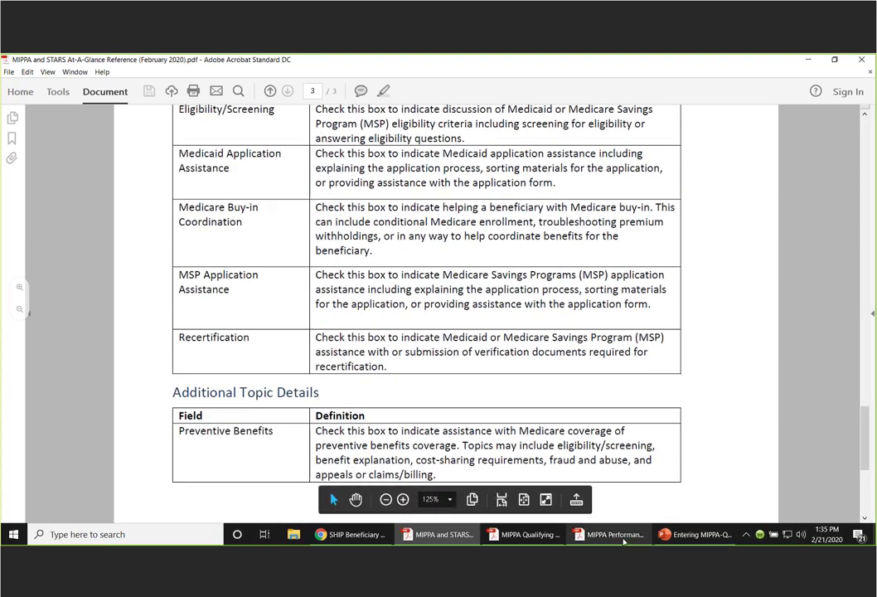
# - Review the MIPPA Performance Measures Report's Virginia rural county designation table
pyautogui.moveTo(623, 541)
pyautogui.click(630, 510)
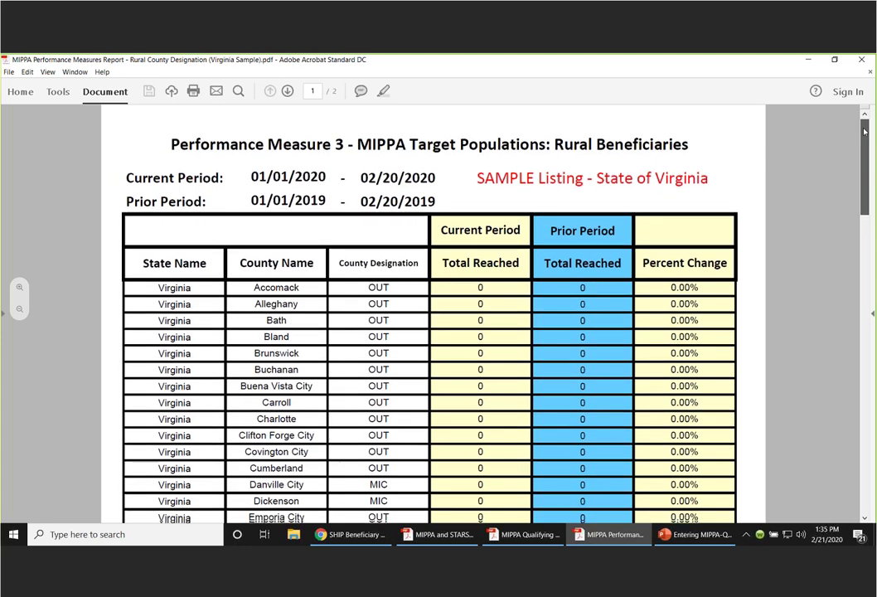
pyautogui.moveTo(864, 131); pyautogui.dragTo(864, 135)
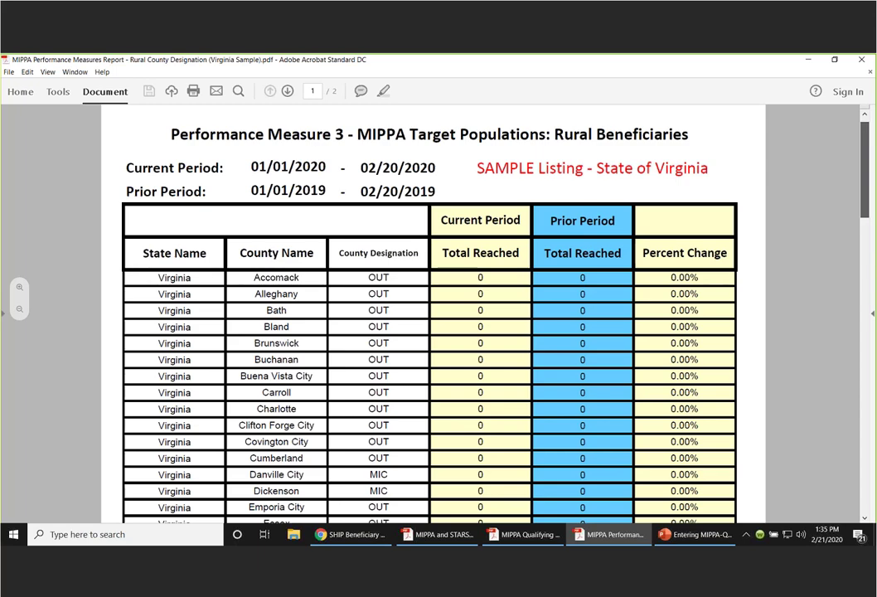
pyautogui.moveTo(864, 136); pyautogui.dragTo(865, 138)
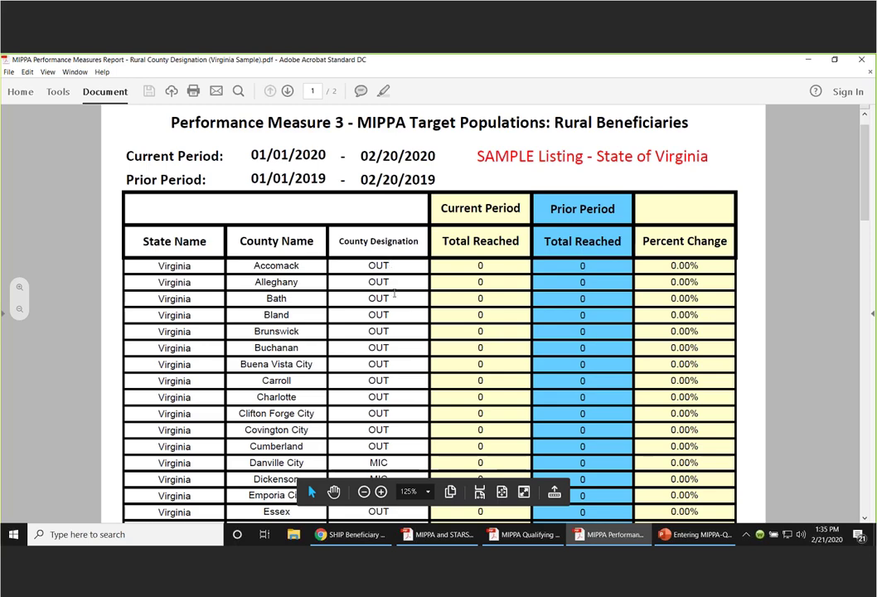
pyautogui.scroll(-1, 865, 202)
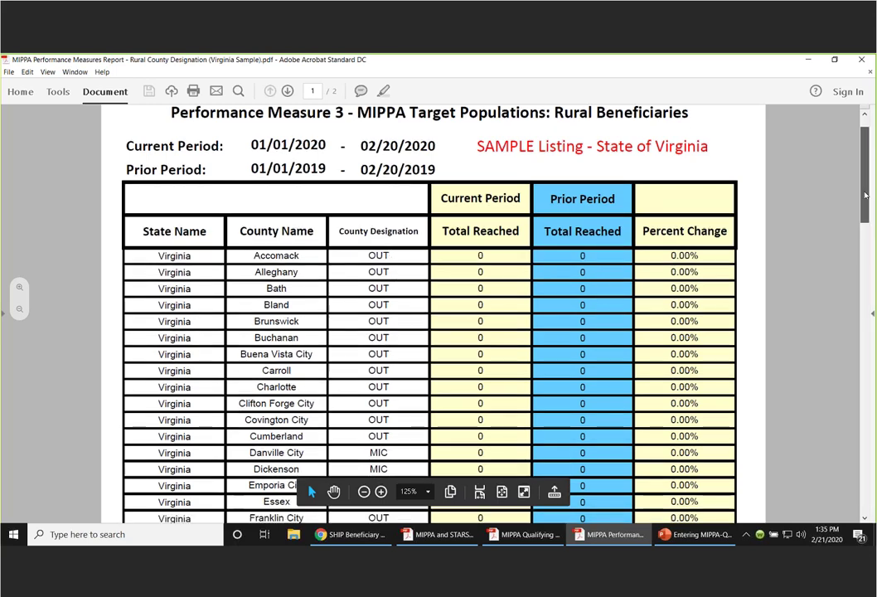
pyautogui.scroll(-1, 865, 201)
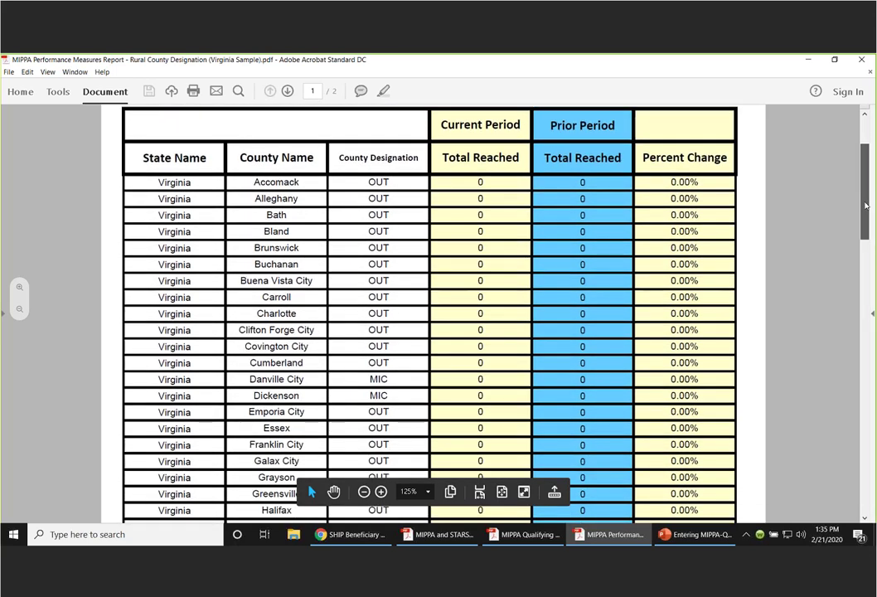
pyautogui.moveTo(865, 204); pyautogui.dragTo(865, 212)
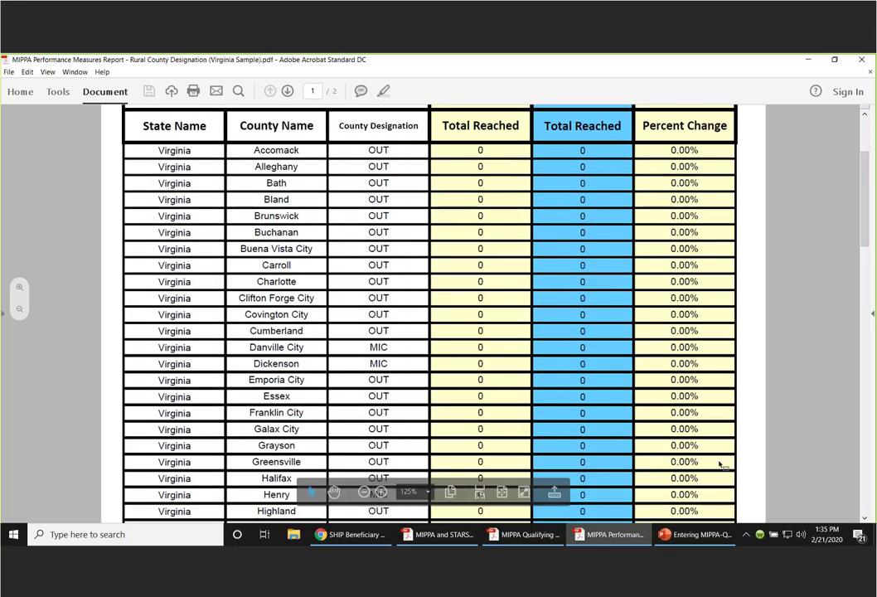
# - Go back to the At-A-Glance Reference PDF's appendix rural definitions
pyautogui.click(439, 534)
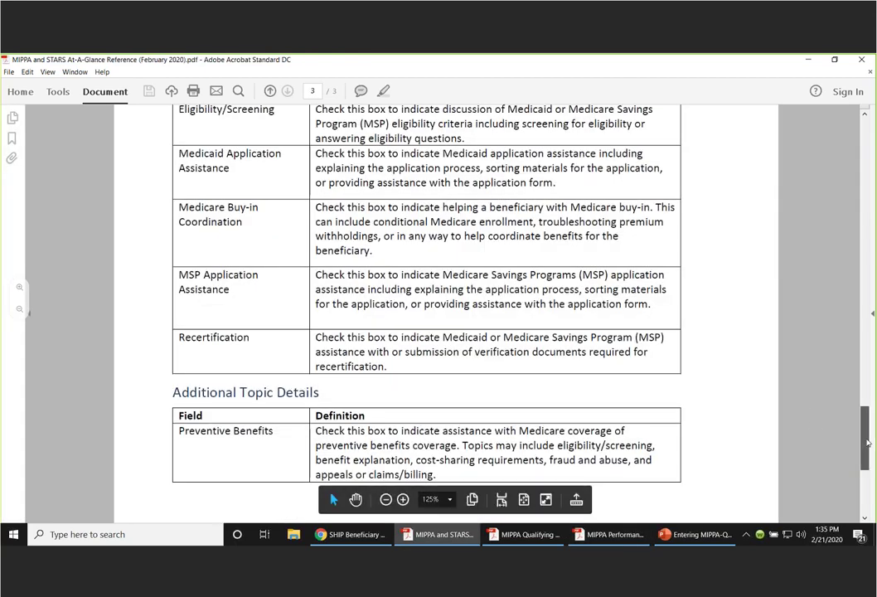
pyautogui.scroll(2, 866, 364)
pyautogui.scroll(15, 504, 210)
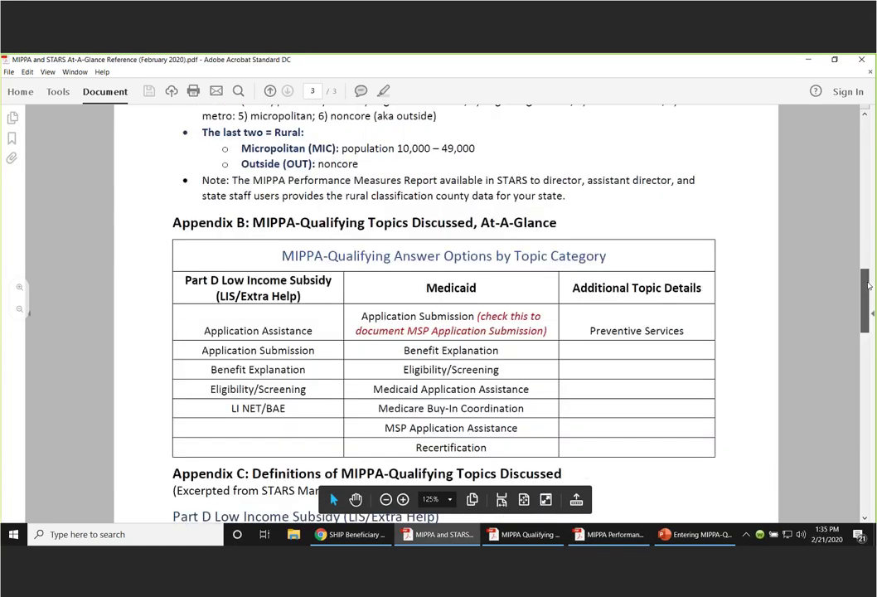
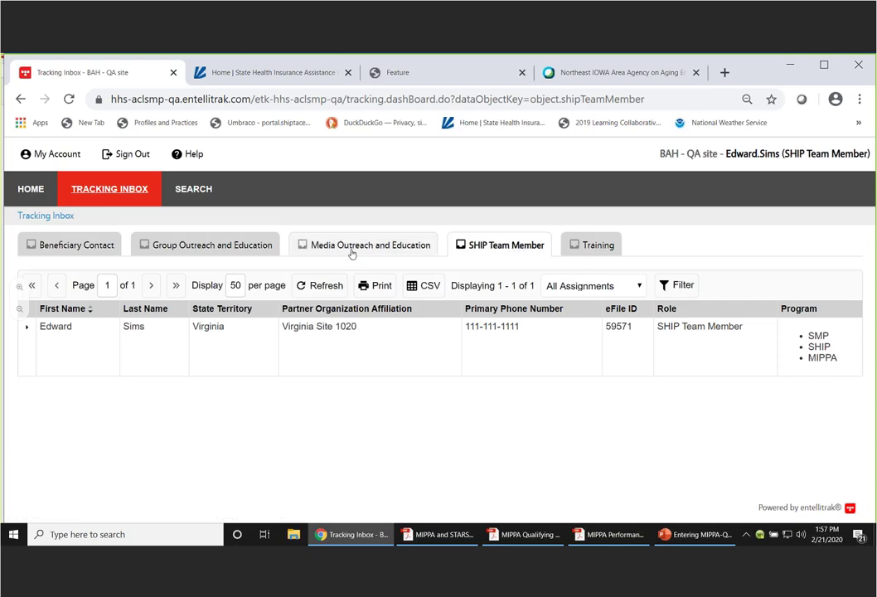
# - List the 14 Beneficiary Contact records under Group Outreach and Education, sorted by beneficiary last name
pyautogui.click(352, 249)
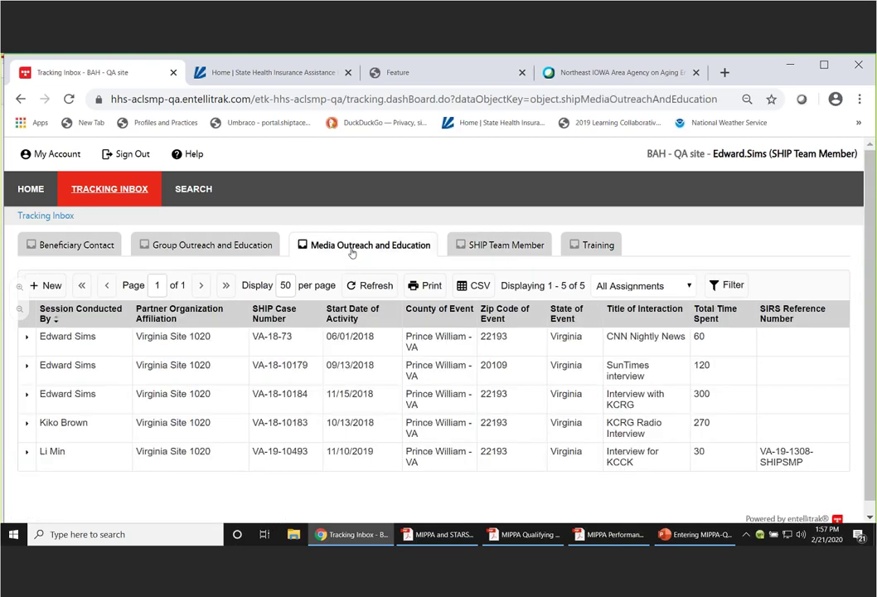
pyautogui.click(201, 247)
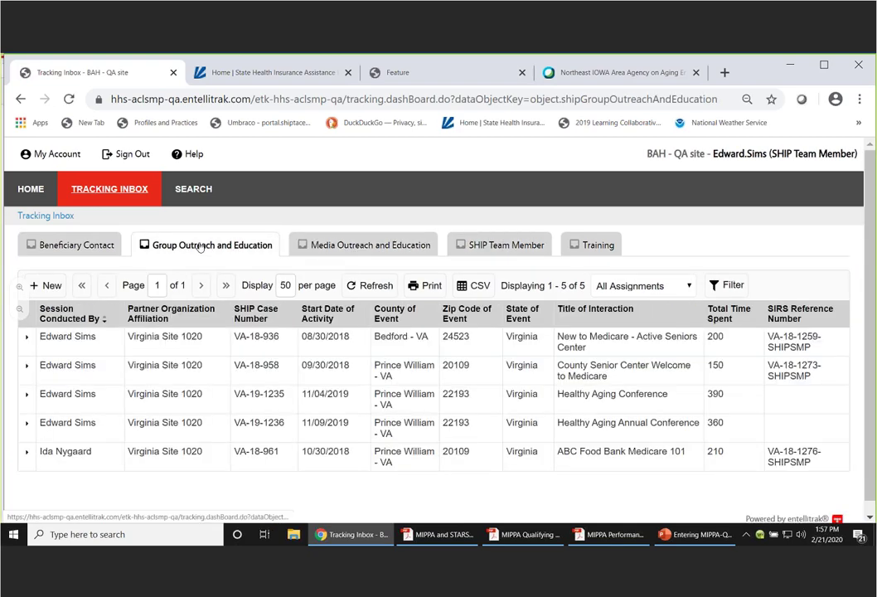
pyautogui.click(82, 252)
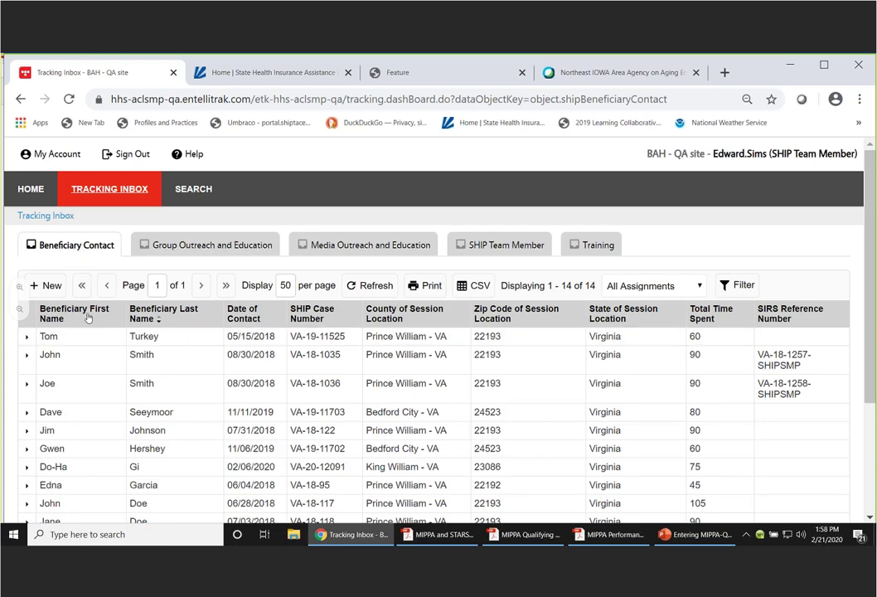
pyautogui.click(156, 318)
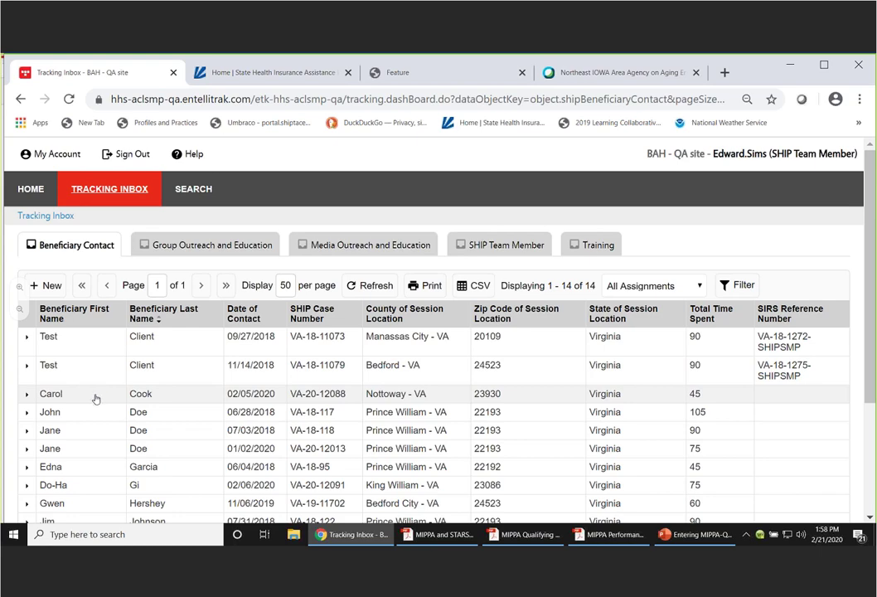
# - Open the Nottoway, VA Beneficiary Contact record dated 02/05/2020
pyautogui.click(95, 397)
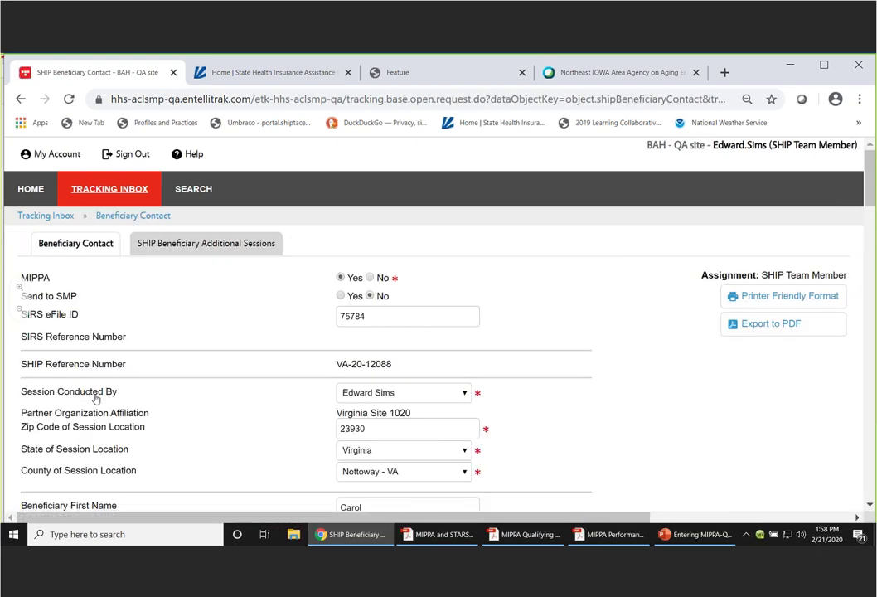
pyautogui.moveTo(209, 240)
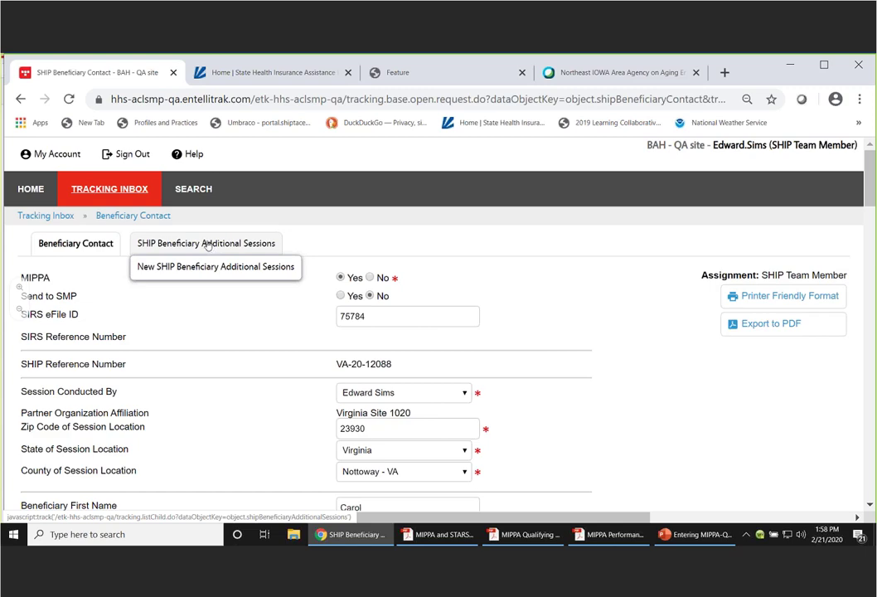
# - Preview a blank additional session form, then return to the listing showing the 60-minute 02/20/2020 session
pyautogui.click(186, 244)
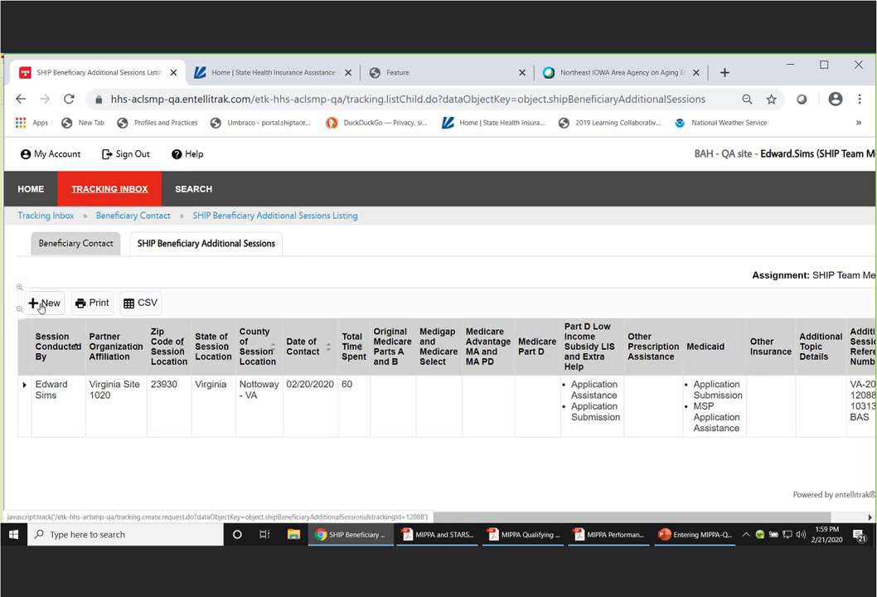
pyautogui.click(40, 304)
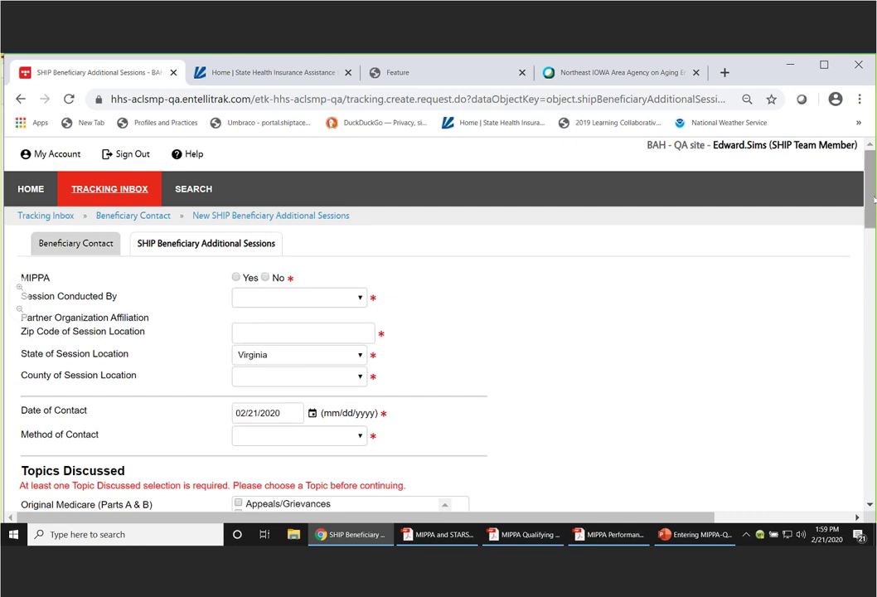
pyautogui.moveTo(872, 183); pyautogui.dragTo(872, 195)
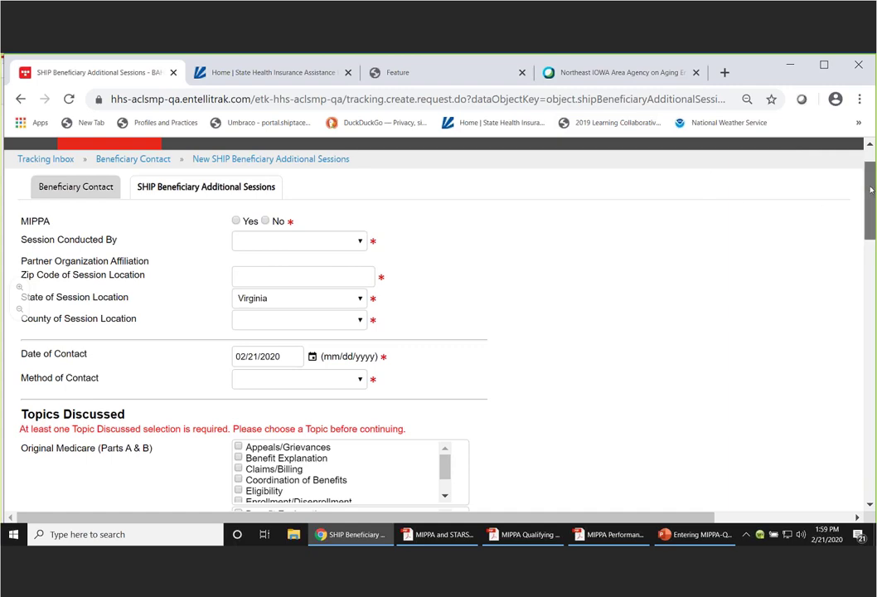
pyautogui.scroll(-1, 871, 190)
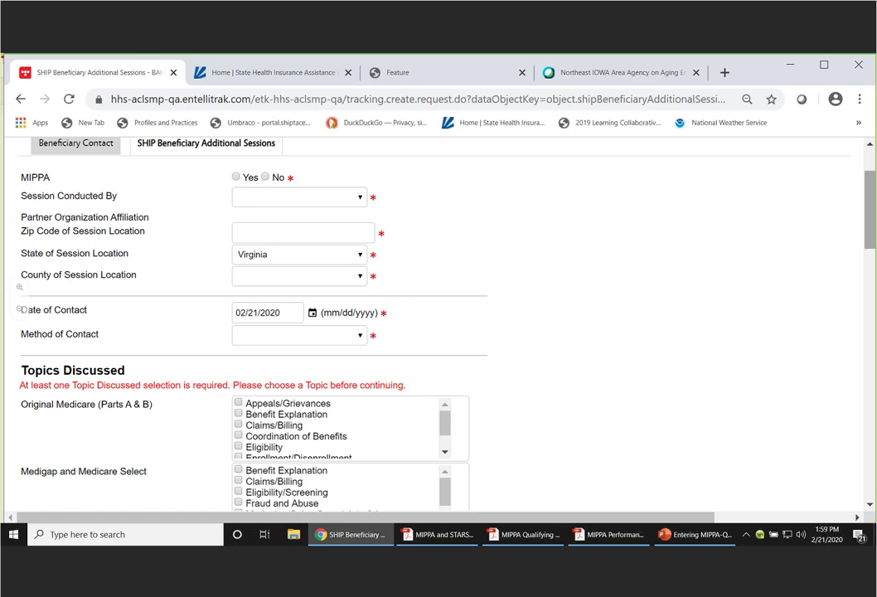
pyautogui.scroll(-10, 440, 323)
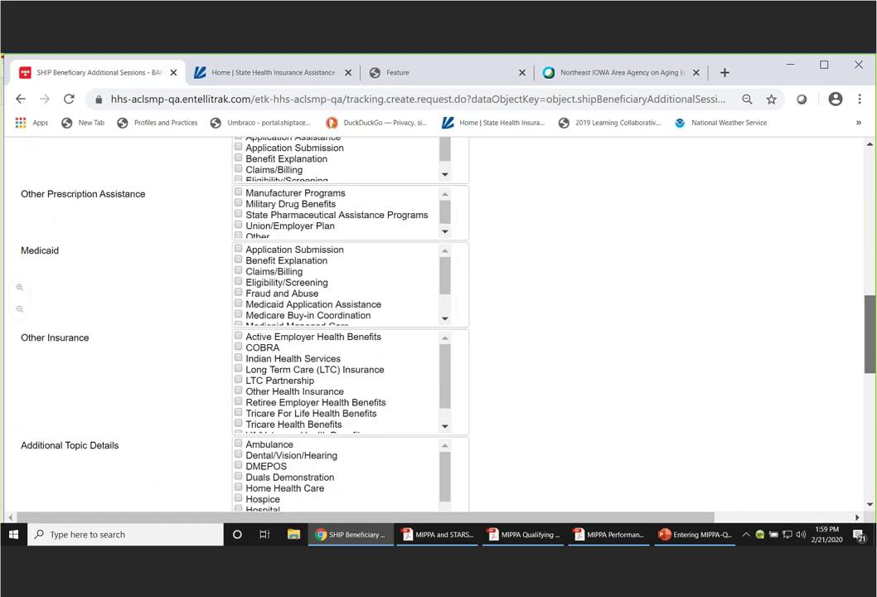
pyautogui.scroll(-5, 270, 318)
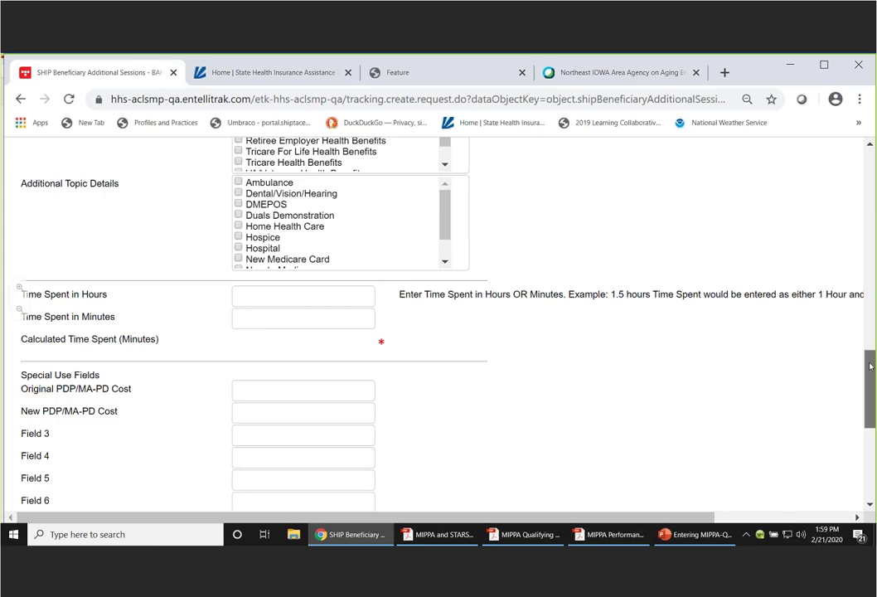
pyautogui.moveTo(870, 366); pyautogui.dragTo(870, 158)
pyautogui.click(180, 246)
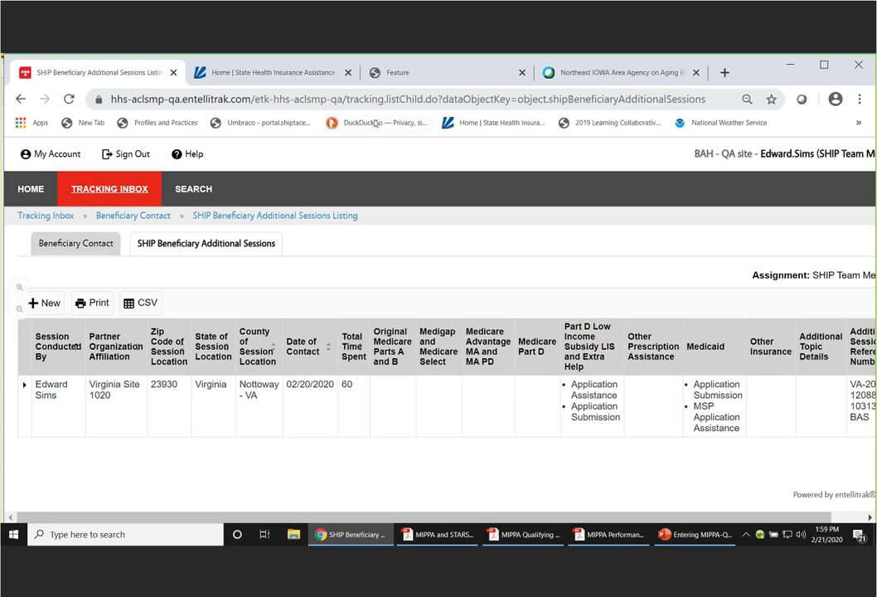
# - Log out of the shiptacenter.org portal and open the Registered User sign-up request form
pyautogui.click(275, 73)
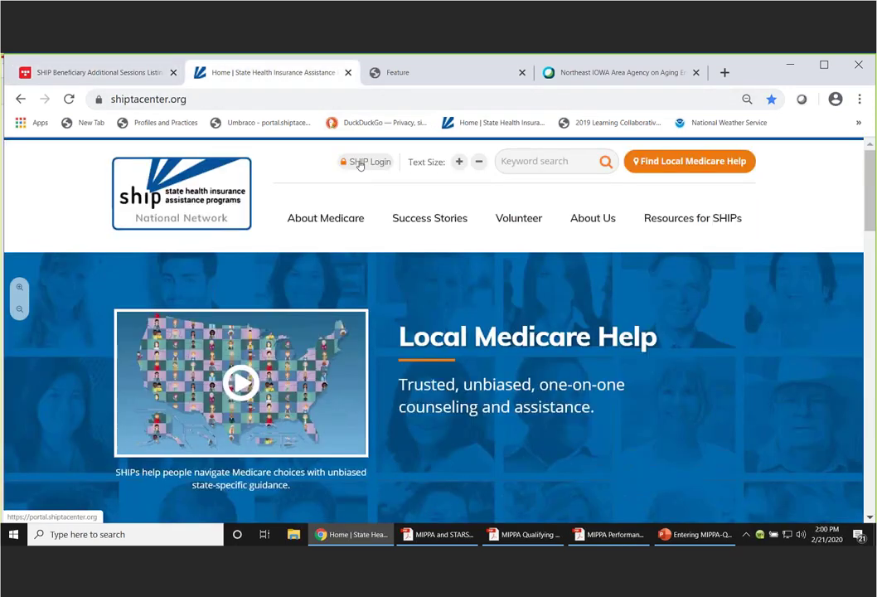
pyautogui.click(359, 163)
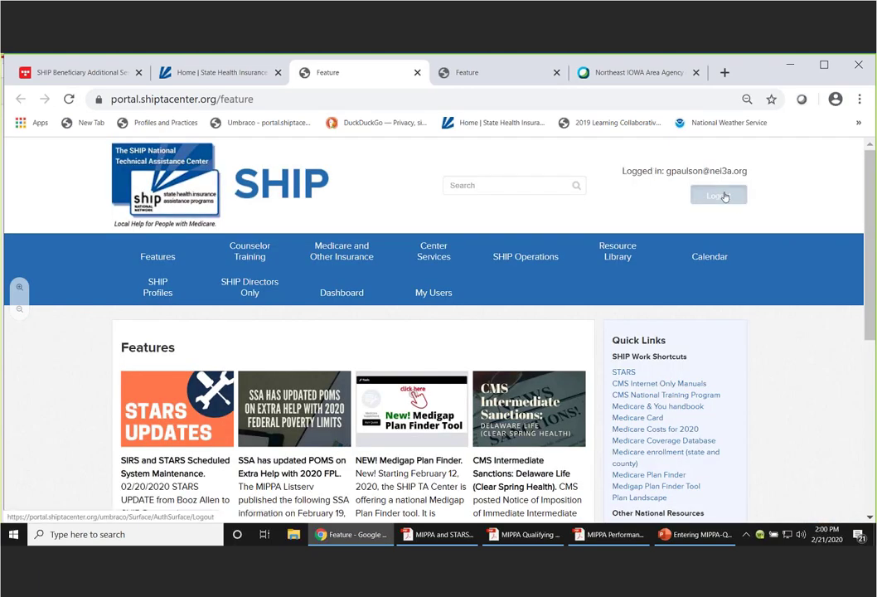
pyautogui.click(724, 196)
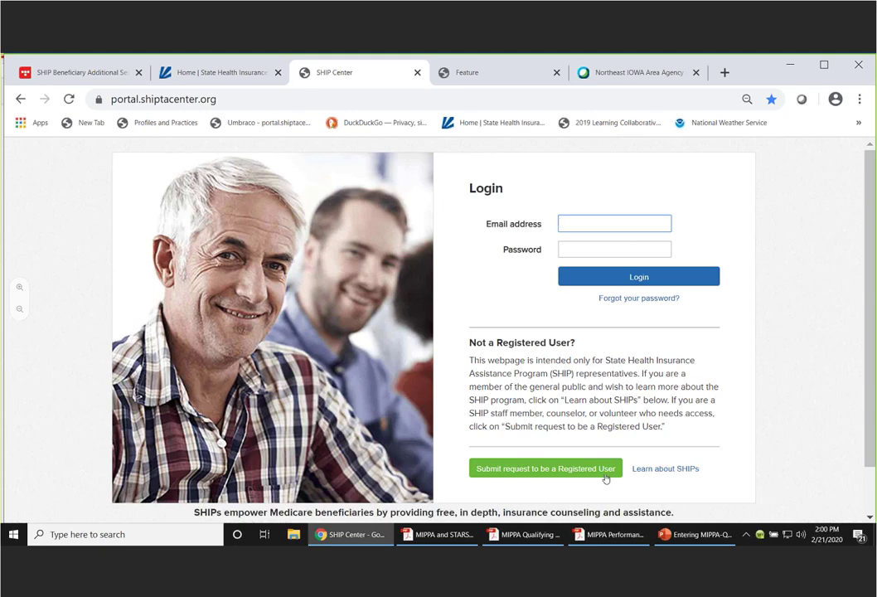
pyautogui.click(547, 477)
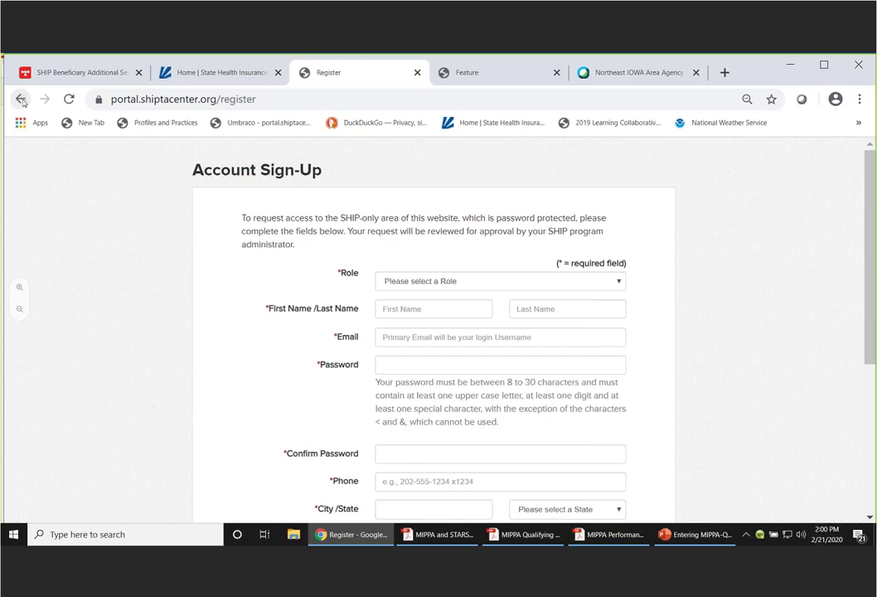
# - Return to the portal login and sign in with the counselor account's e-mail and password
pyautogui.click(22, 101)
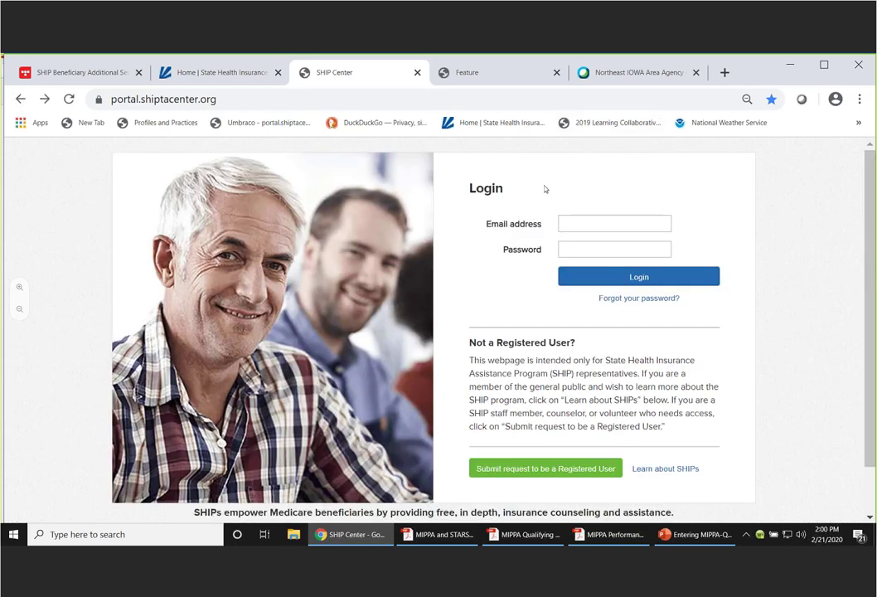
pyautogui.click(568, 226)
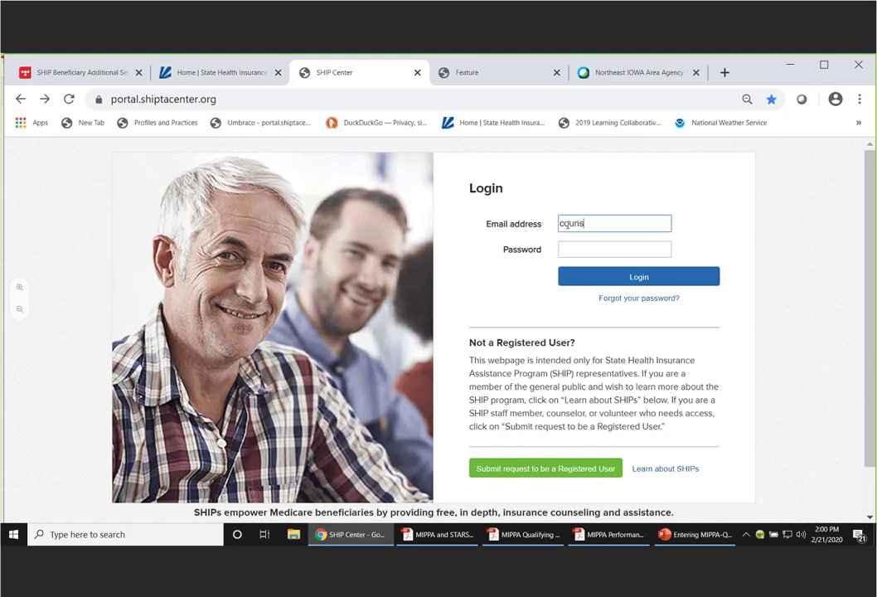
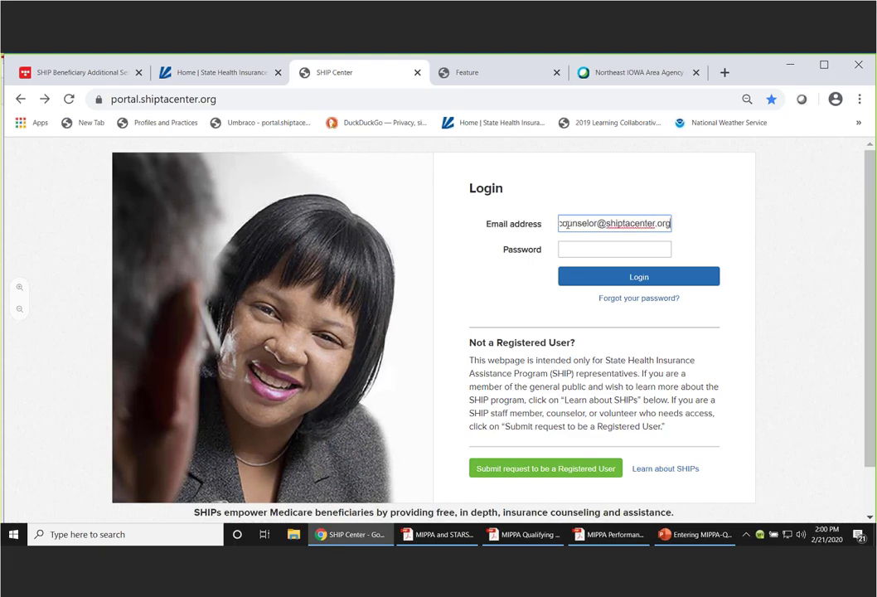
pyautogui.press('Tab')
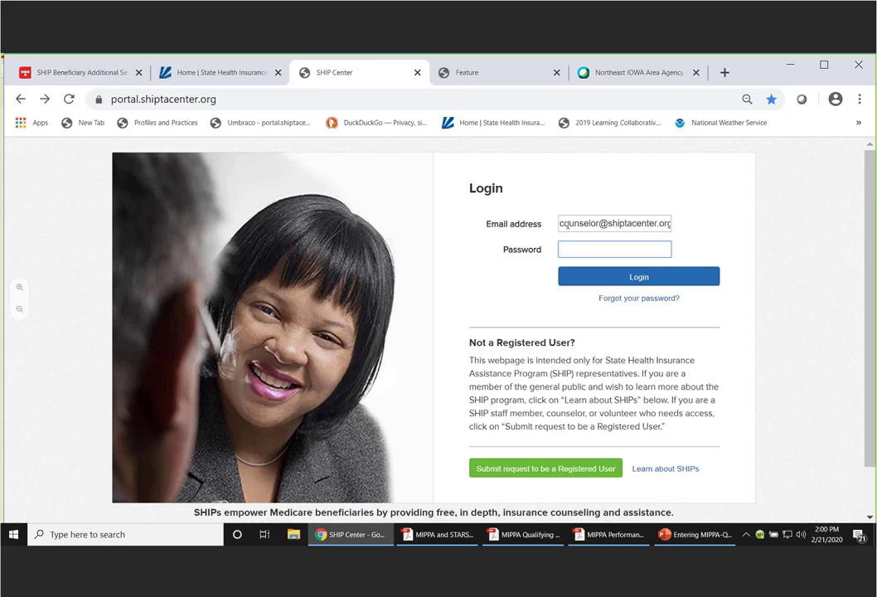
pyautogui.write('*********')
pyautogui.click(637, 278)
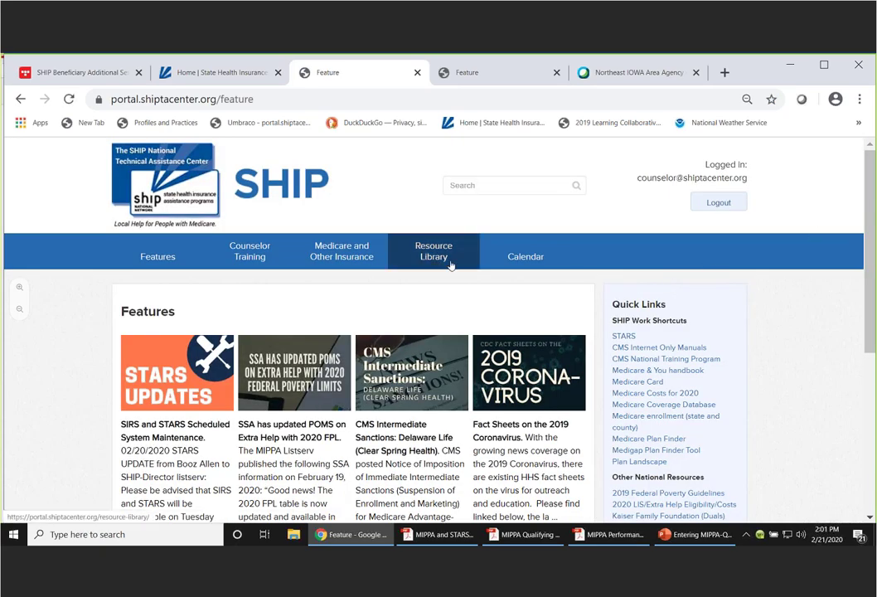
# - Open the STARS Resources Kit from the Resource Library's Featured Resources and view its Links section
pyautogui.click(440, 257)
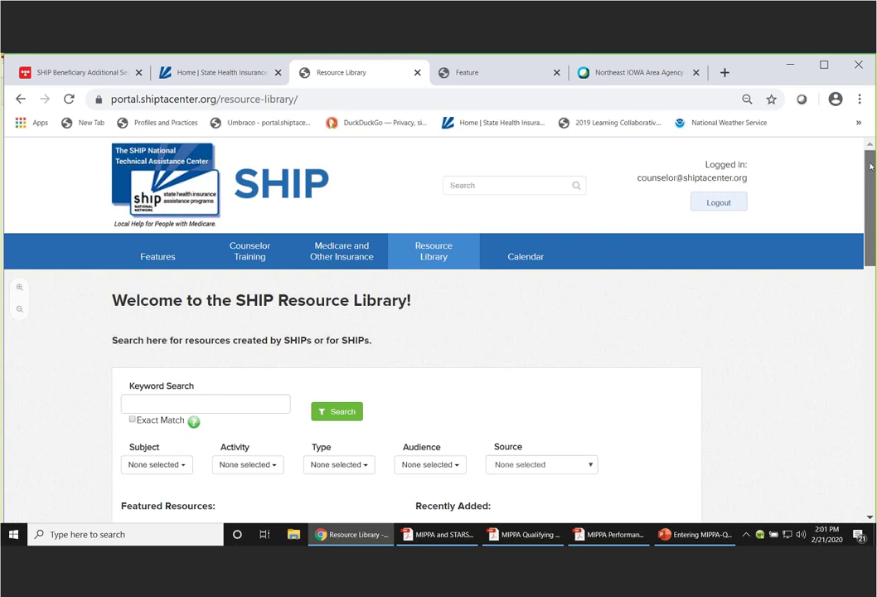
pyautogui.scroll(-5, 870, 167)
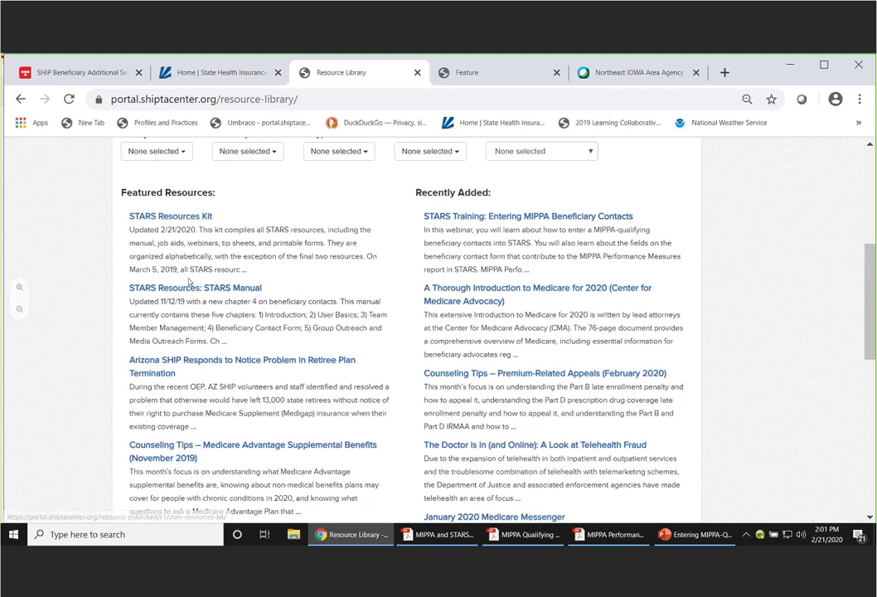
pyautogui.click(190, 282)
pyautogui.scroll(-5, 352, 331)
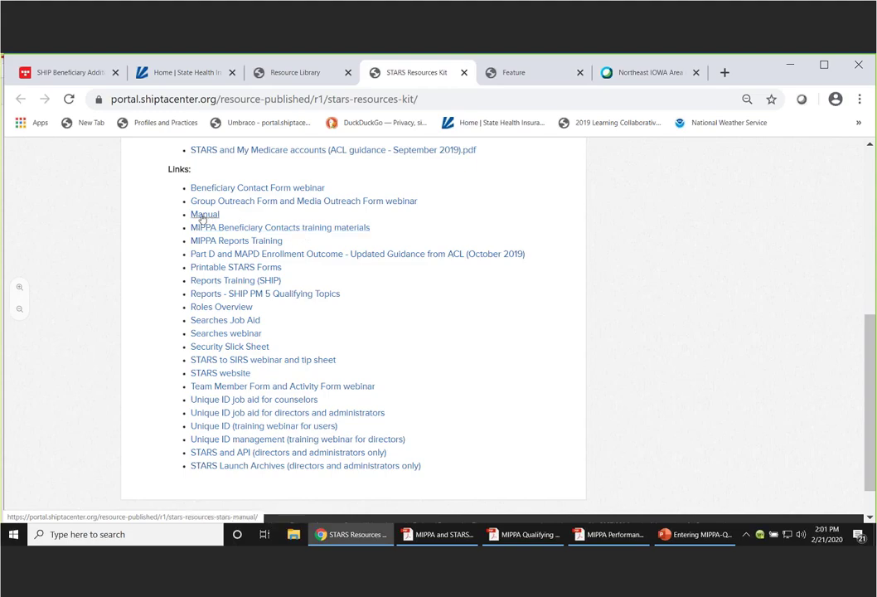
# - Look over the STARS Manual page's chapter files, then return to the STARS additional sessions listing
pyautogui.click(203, 219)
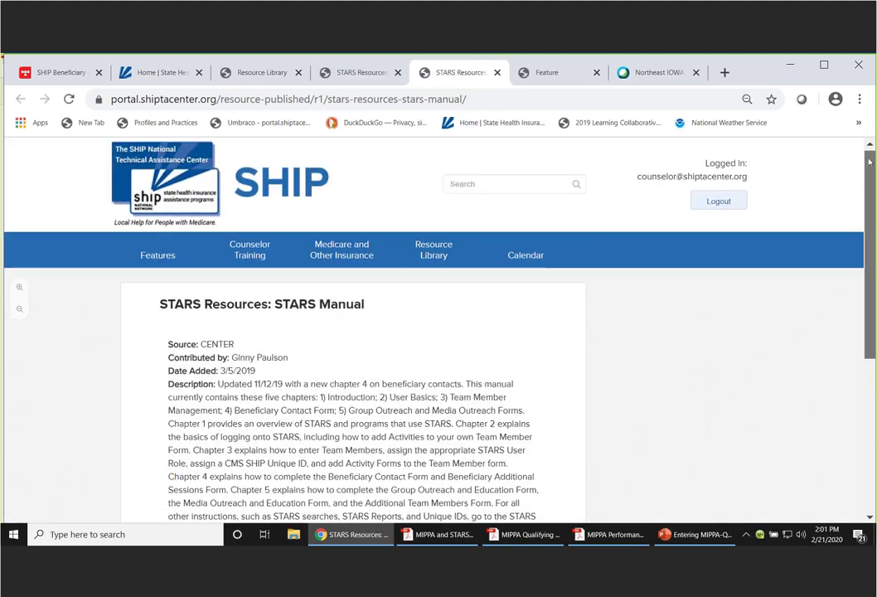
pyautogui.moveTo(869, 162); pyautogui.dragTo(871, 283)
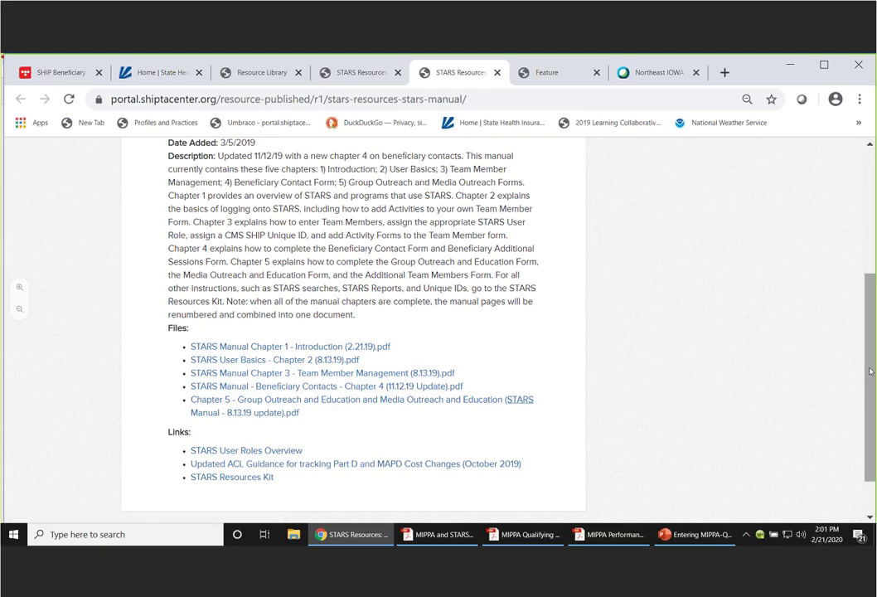
pyautogui.moveTo(870, 376); pyautogui.dragTo(870, 249)
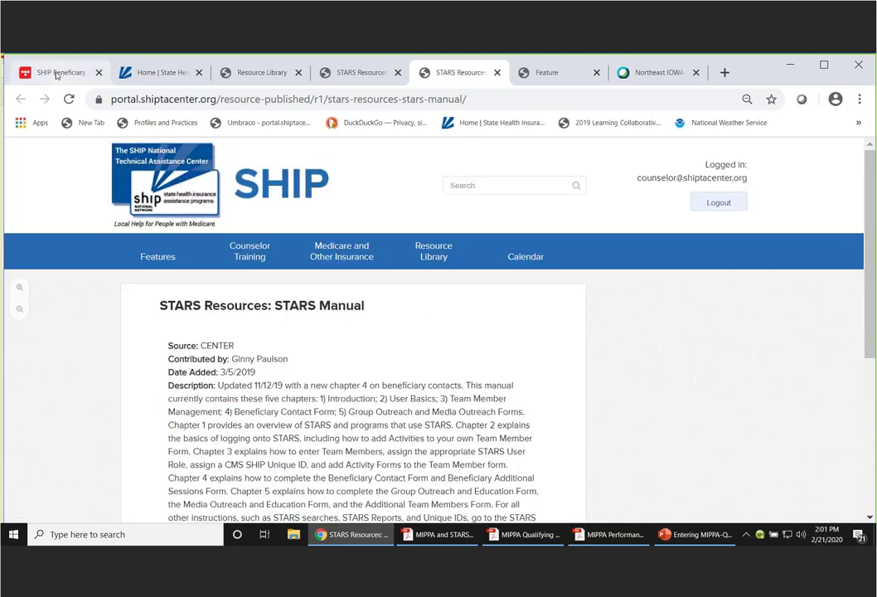
pyautogui.click(56, 74)
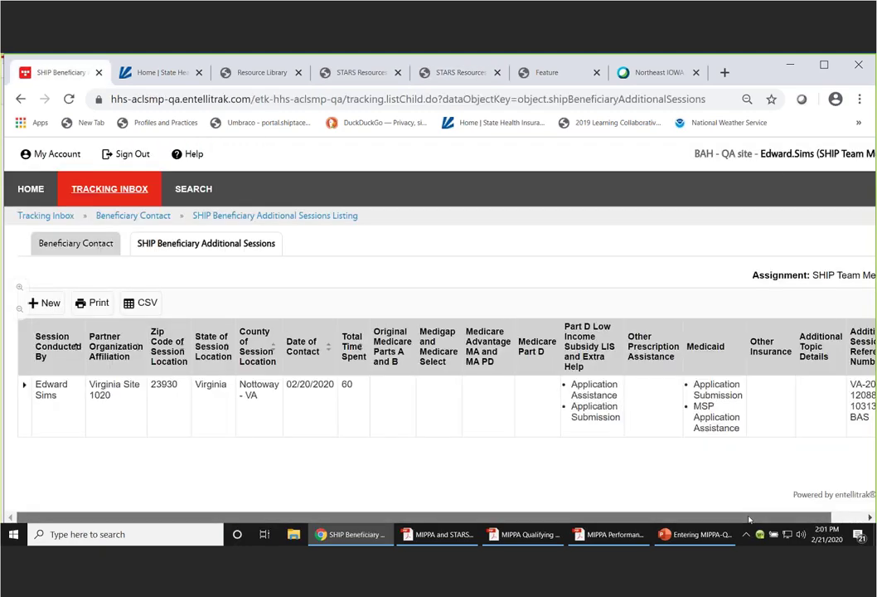
# - Sign out of STARS and sign back in with the SHIP Director's username and password
pyautogui.moveTo(782, 523)
pyautogui.mouseDown()
pyautogui.moveTo(817, 523)
pyautogui.moveTo(782, 523)
pyautogui.mouseUp()
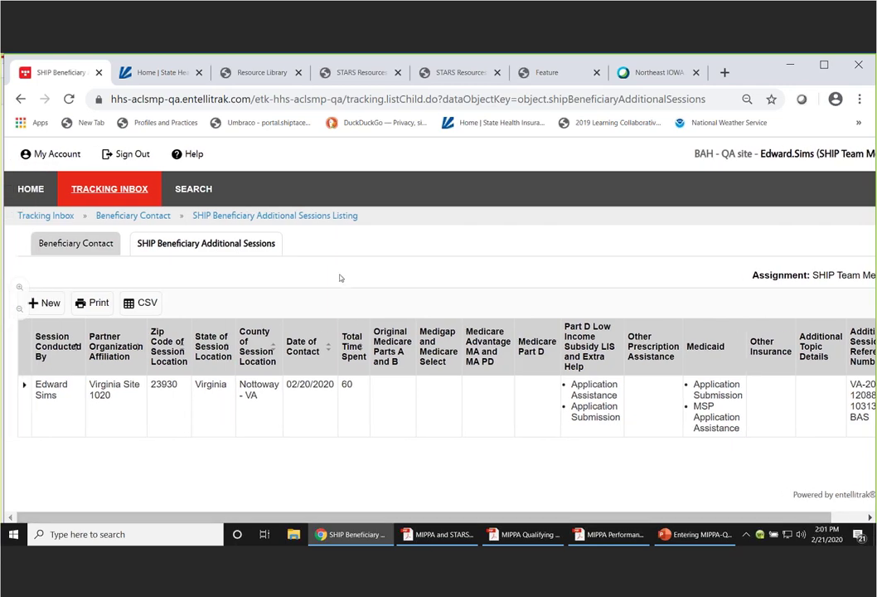
pyautogui.click(128, 157)
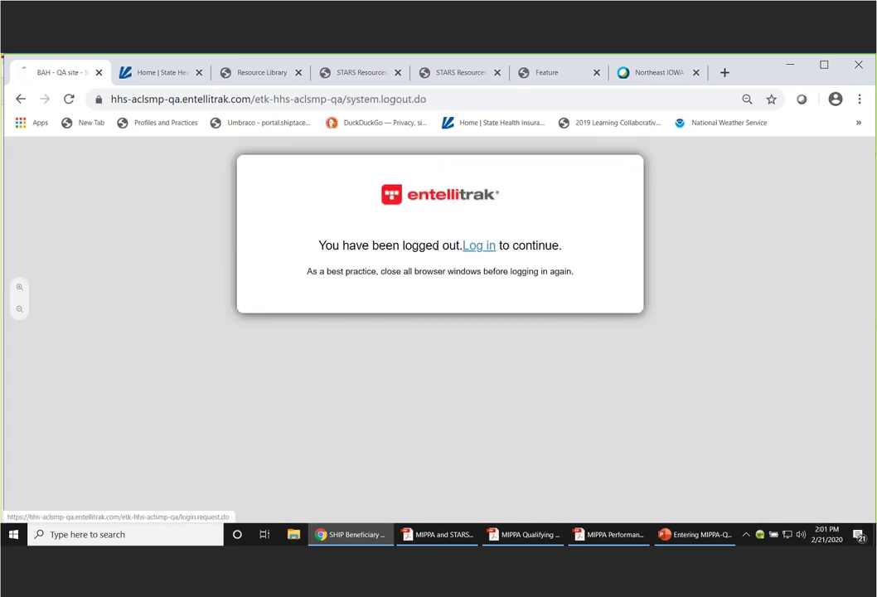
pyautogui.click(477, 247)
pyautogui.click(278, 337)
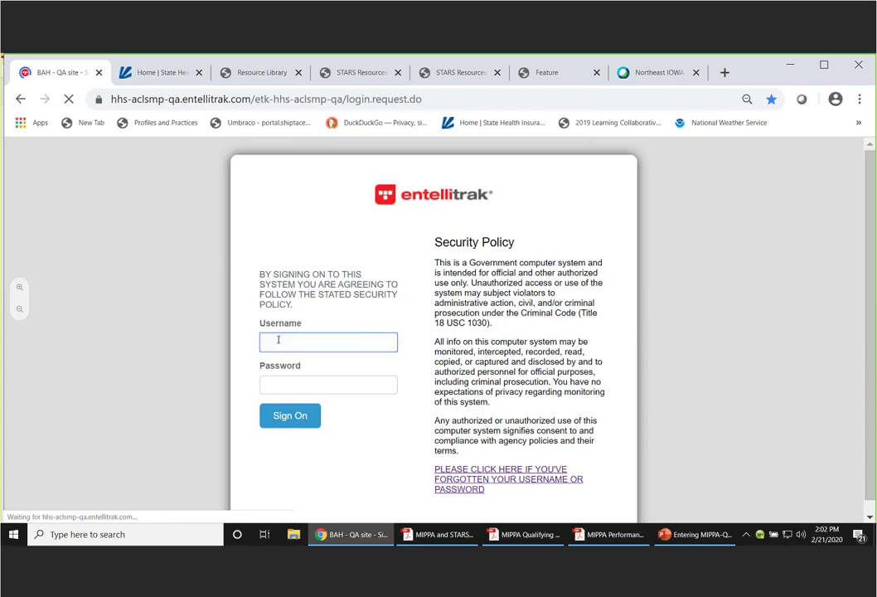
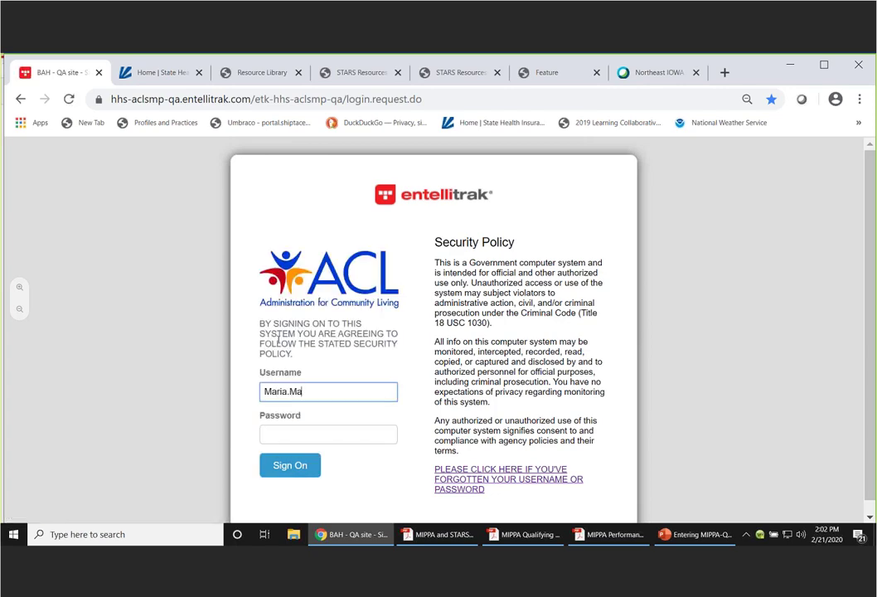
pyautogui.press('Tab')
pyautogui.write('••••')
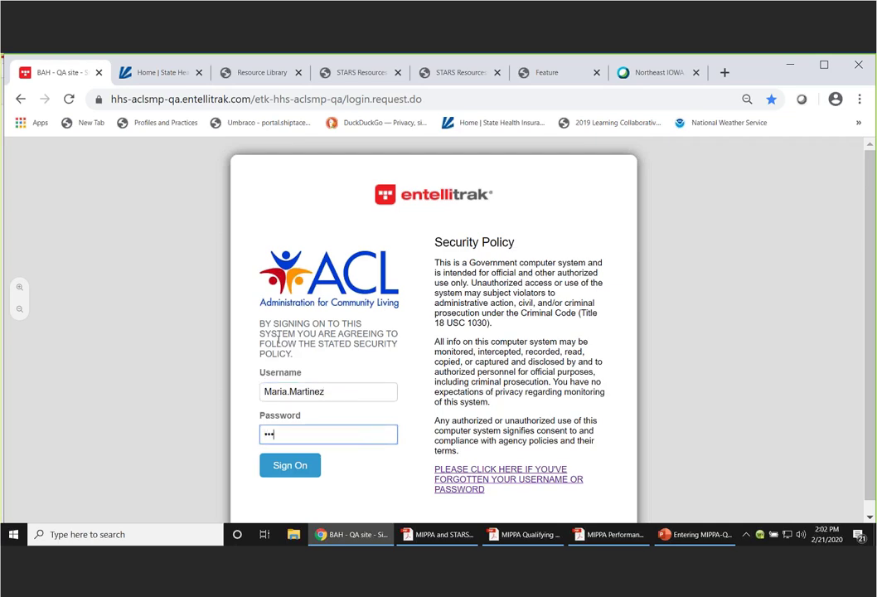
pyautogui.press('BackSpace')
pyautogui.press('BackSpace')
pyautogui.press('BackSpace')
pyautogui.write('••••••••••')
pyautogui.click(300, 473)
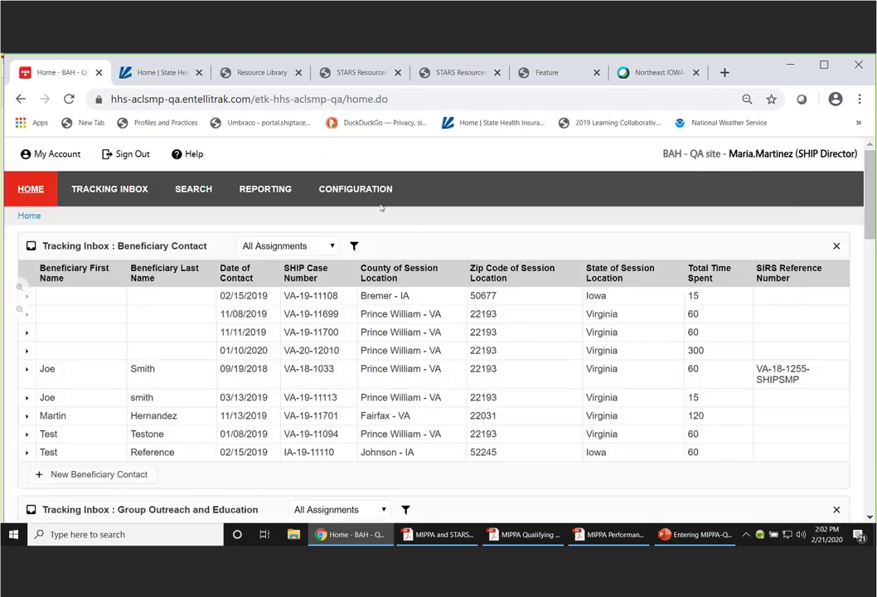
# - Open Configuration > Pages > Shared Pages, revisit Home, then return to the Shared Pages list
pyautogui.moveTo(350, 215)
pyautogui.moveTo(405, 216)
pyautogui.click(463, 219)
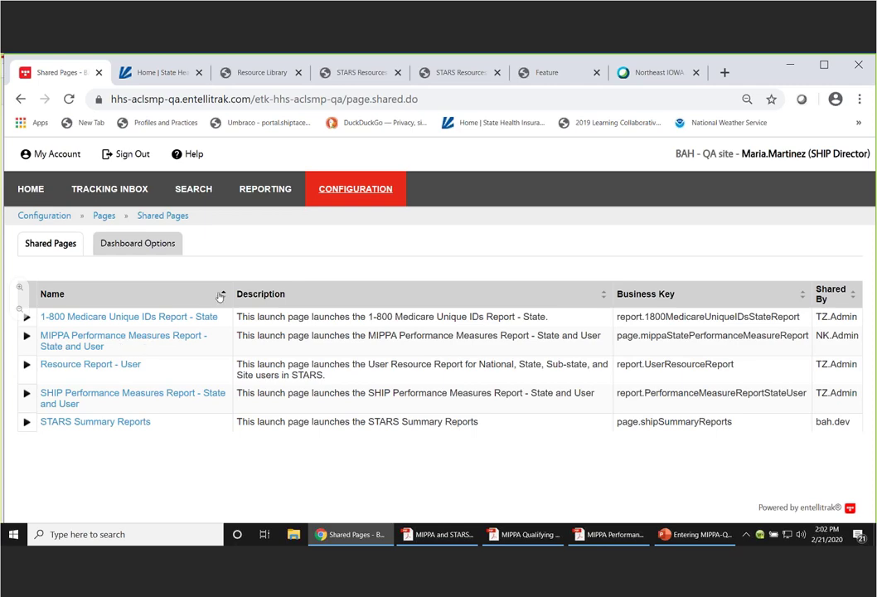
pyautogui.click(33, 190)
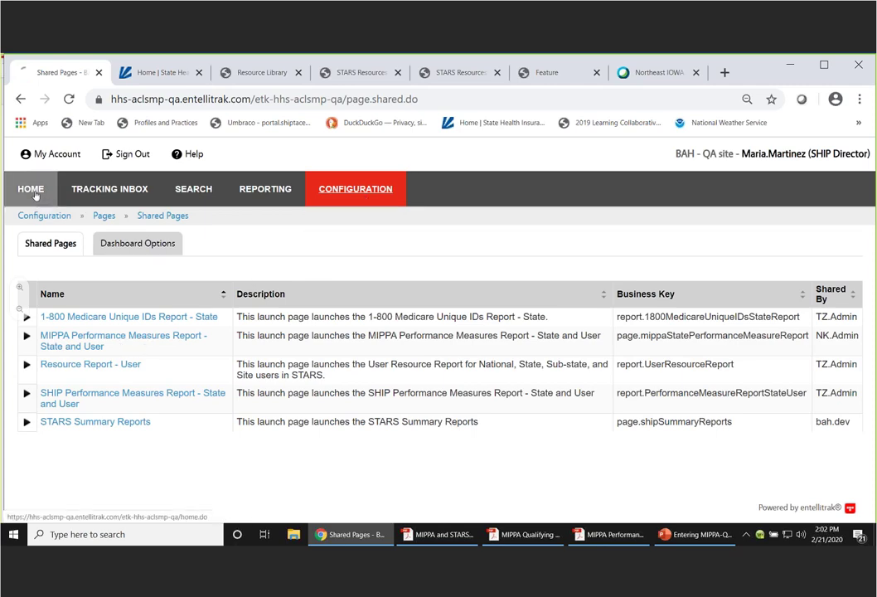
pyautogui.moveTo(369, 190)
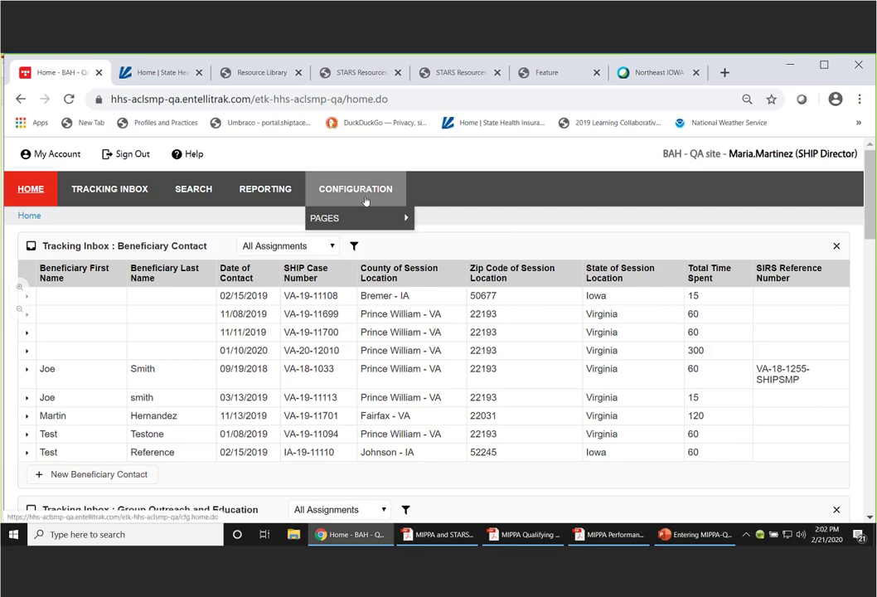
pyautogui.moveTo(358, 220)
pyautogui.moveTo(390, 218)
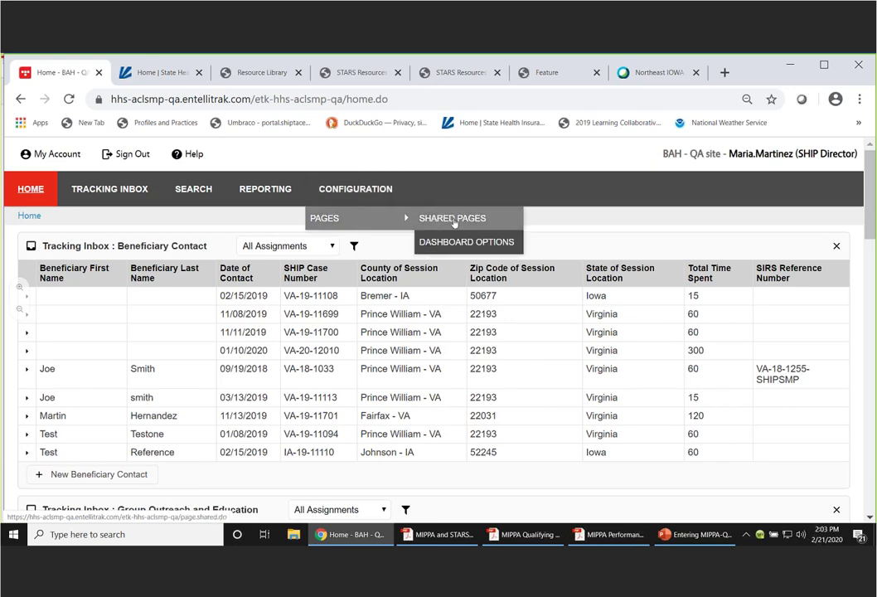
pyautogui.click(453, 220)
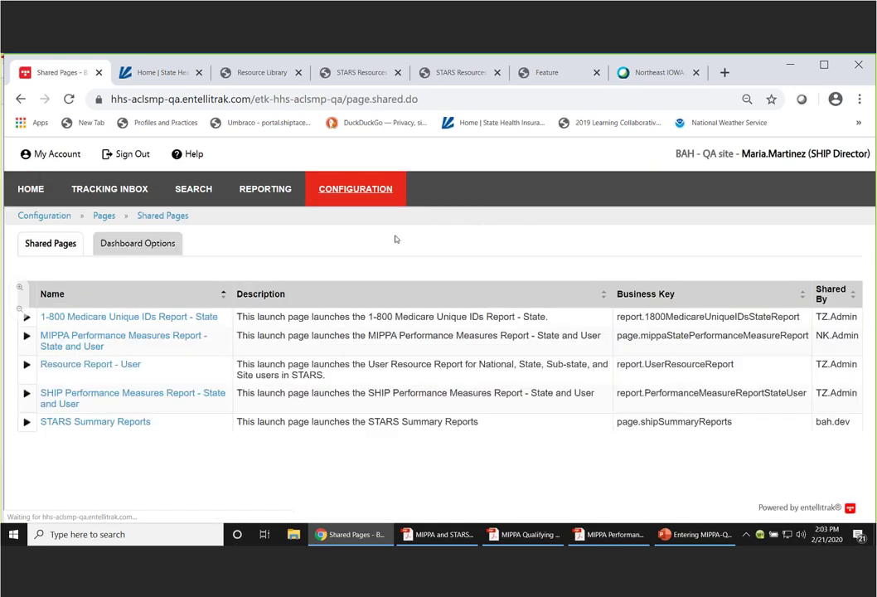
# - Launch the MIPPA Performance Measures Report for Virginia SHIP, 01/01/2020–01/31/2020, in Excel format
pyautogui.click(76, 346)
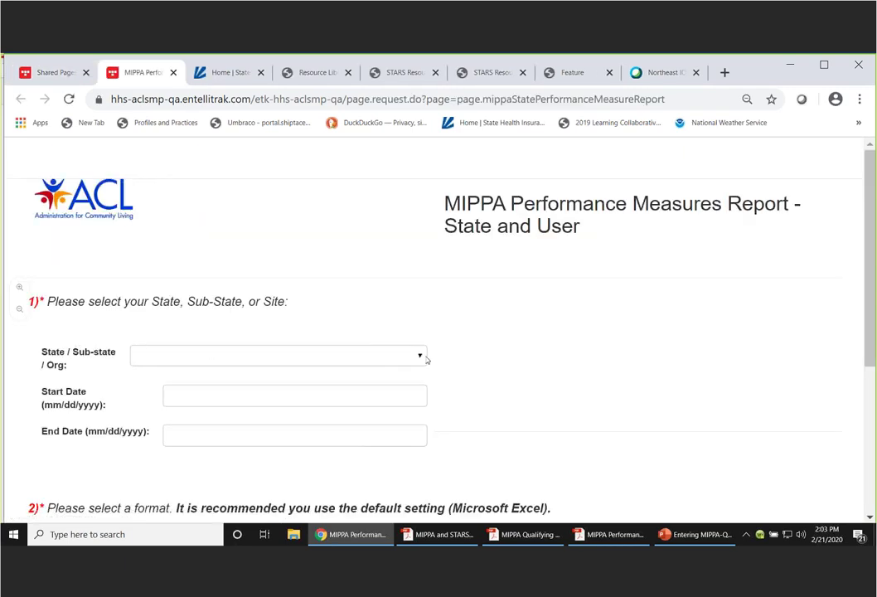
pyautogui.click(419, 358)
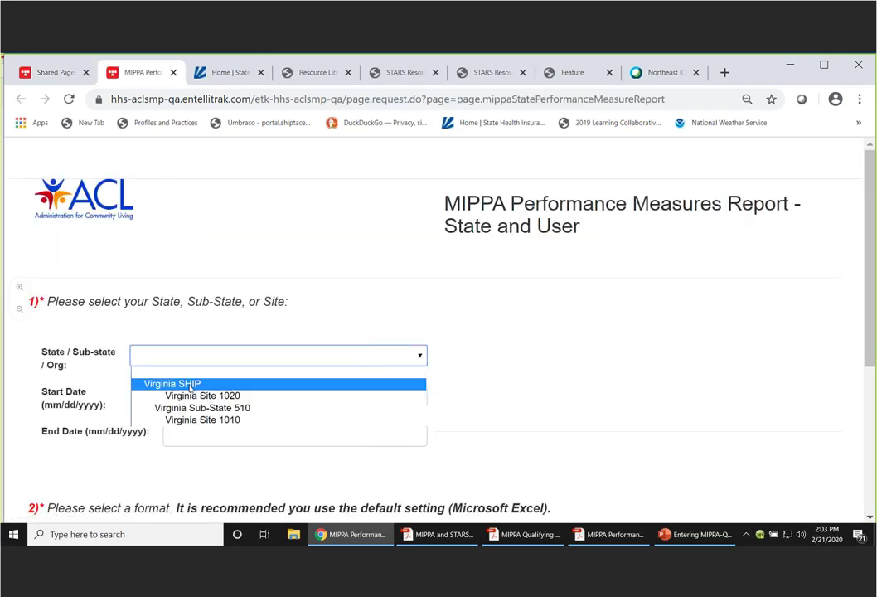
pyautogui.click(187, 387)
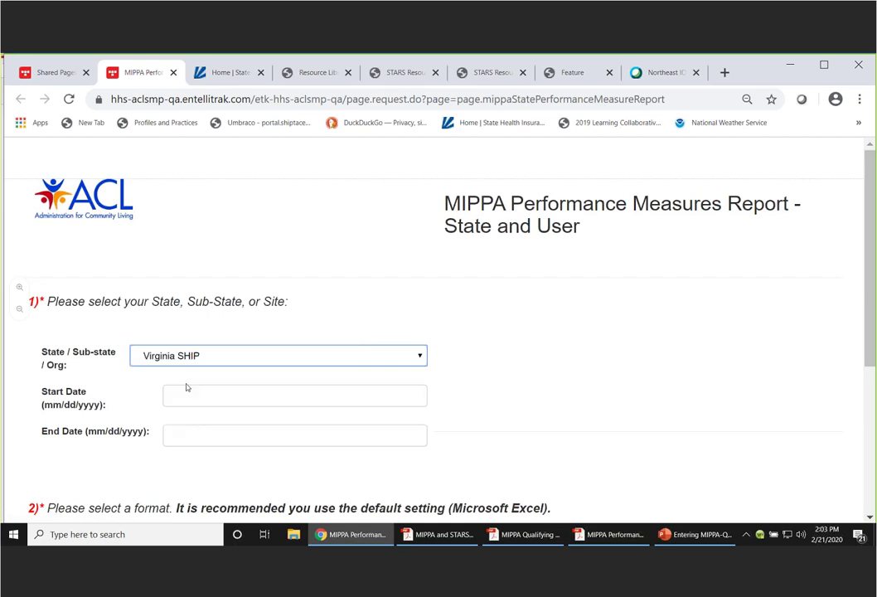
pyautogui.click(256, 397)
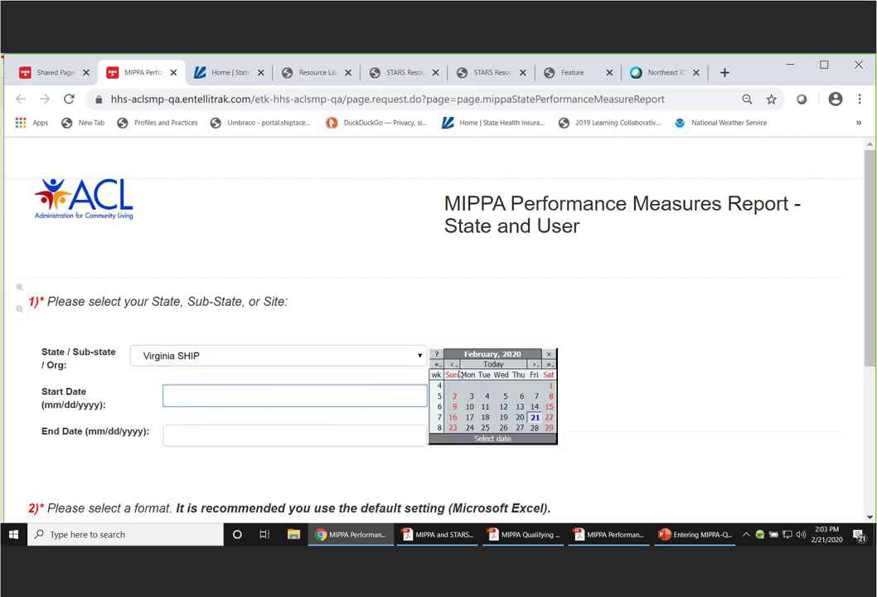
pyautogui.click(454, 364)
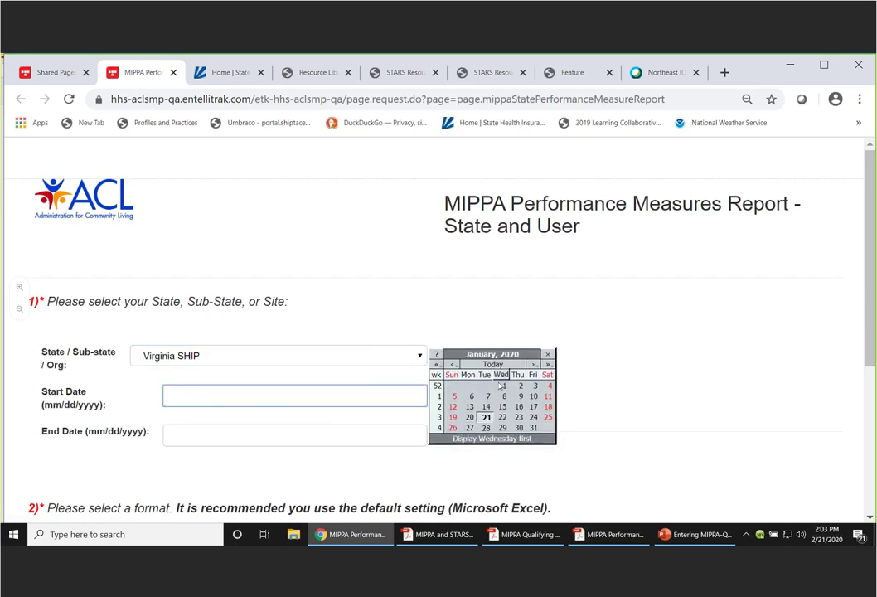
pyautogui.click(505, 387)
pyautogui.click(192, 436)
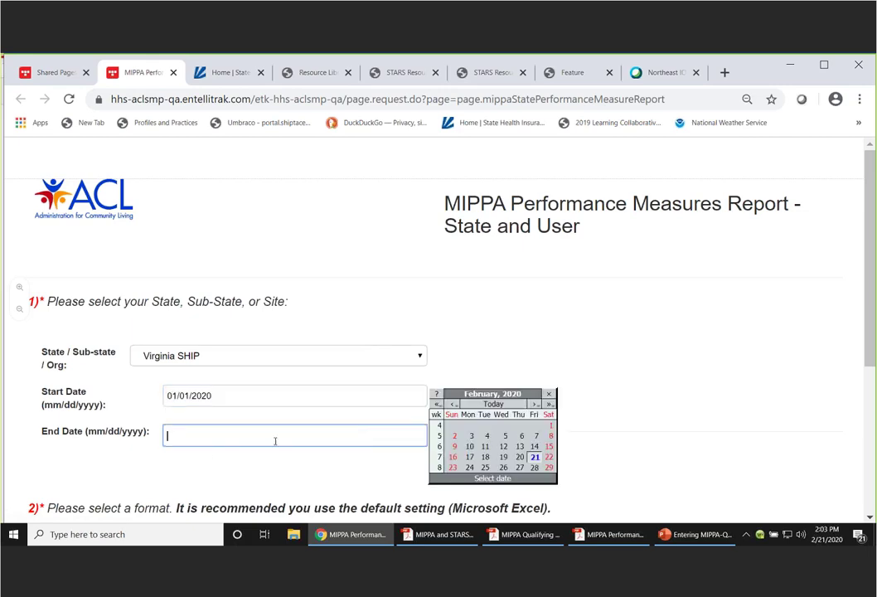
pyautogui.click(455, 407)
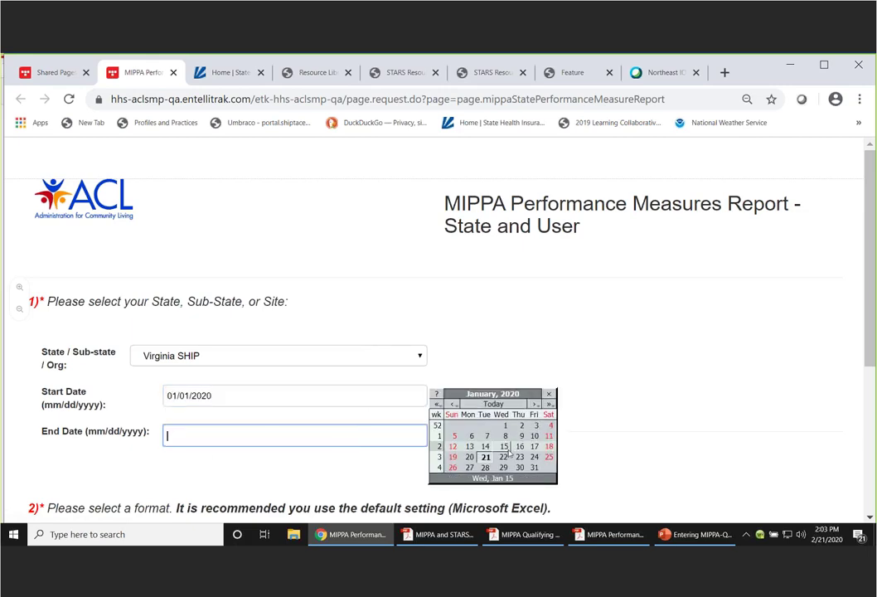
pyautogui.click(534, 468)
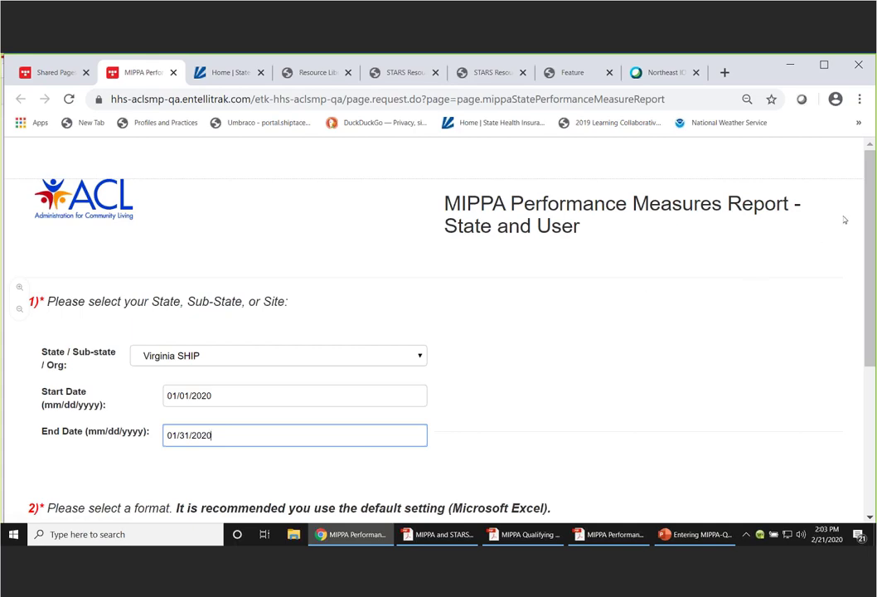
pyautogui.moveTo(870, 222); pyautogui.dragTo(873, 370)
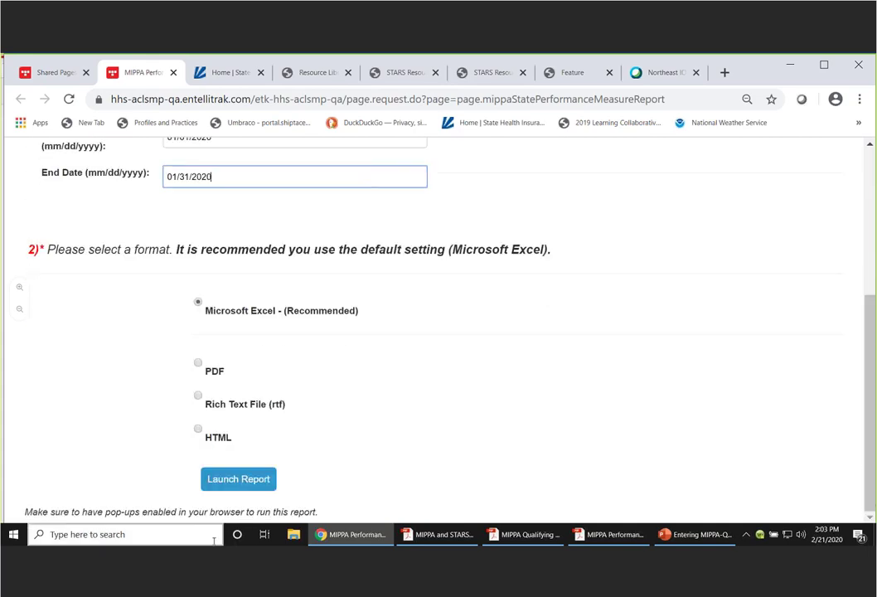
pyautogui.click(240, 480)
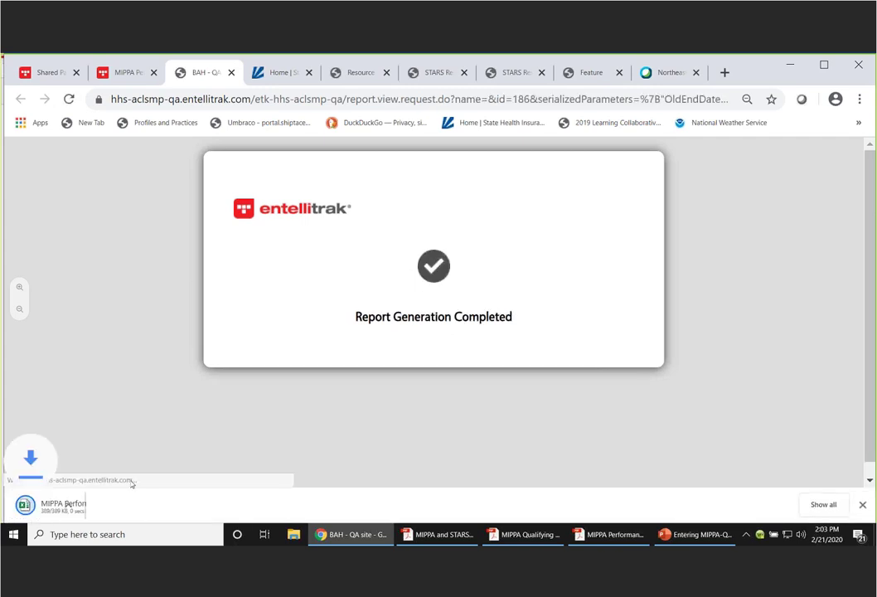
# - Open the downloaded MIPPA report in Excel with editing enabled and view the PM3.2 and PM3.4 sheets
pyautogui.click(30, 508)
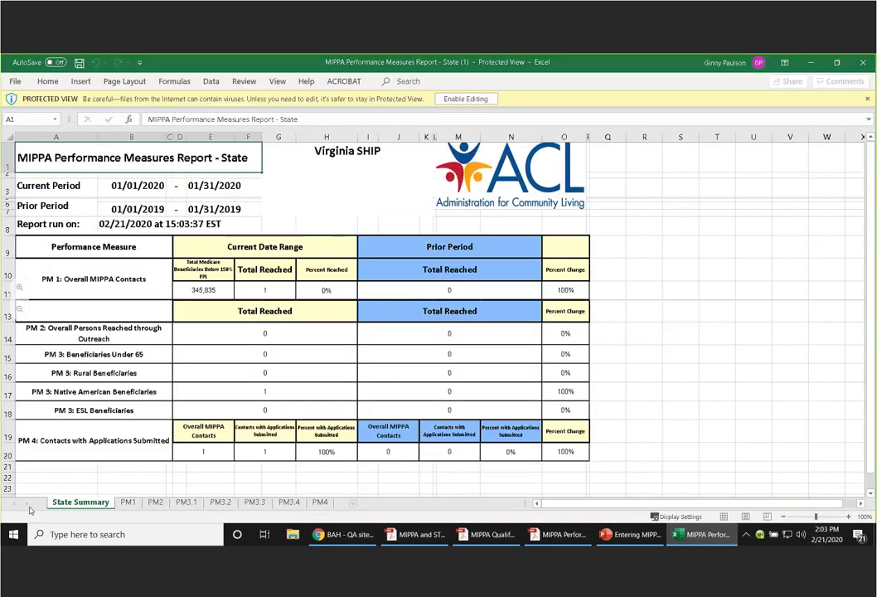
pyautogui.click(465, 98)
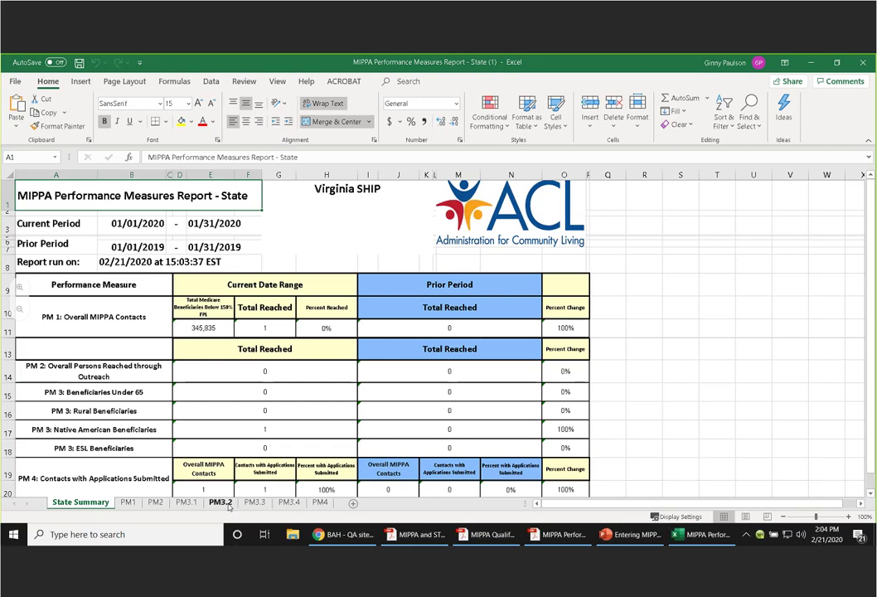
pyautogui.click(221, 503)
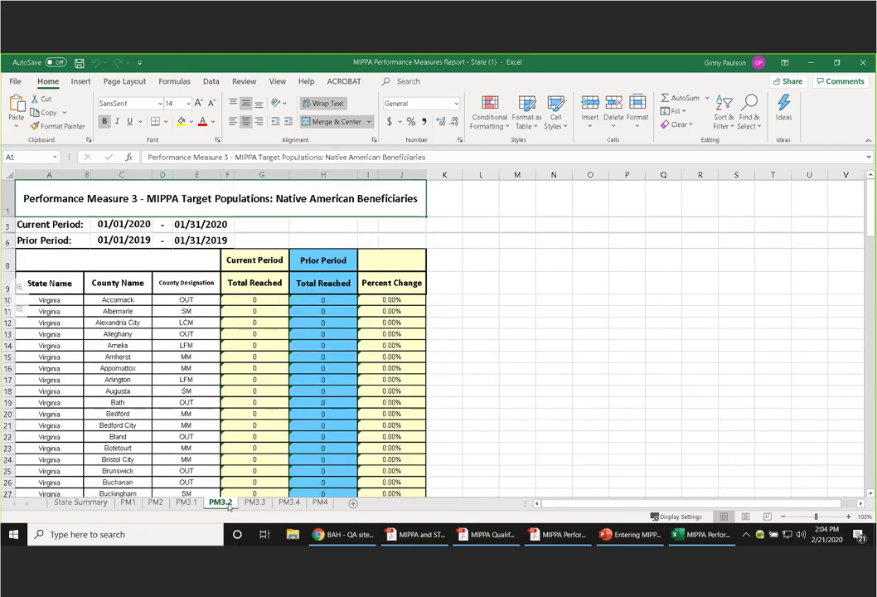
pyautogui.hotkey('ctrl', 'pagedown')
pyautogui.hotkey('ctrl', 'pagedown')
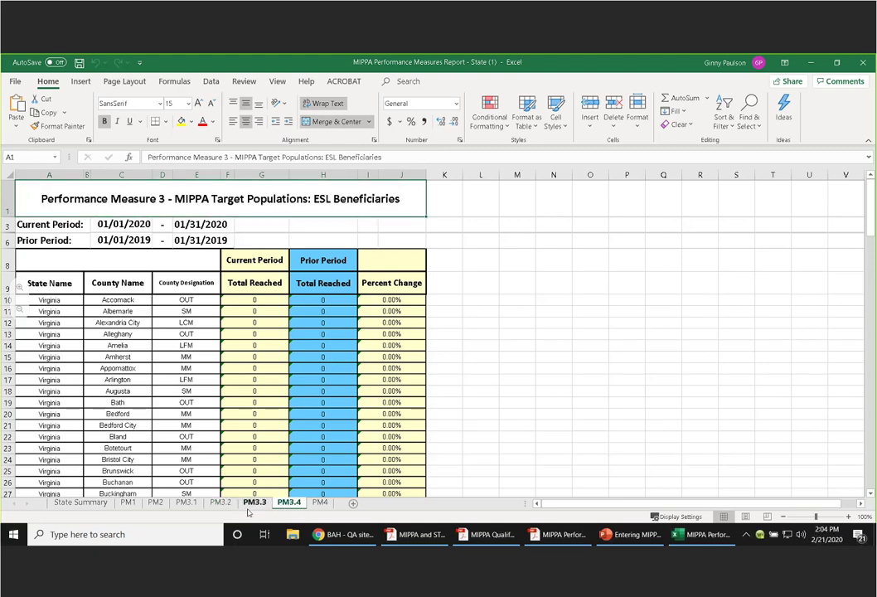
# - Review the PM3.3 Rural, PM3.2 Native American and PM3.1 Under 65 sheets, ending on State Summary
pyautogui.click(252, 503)
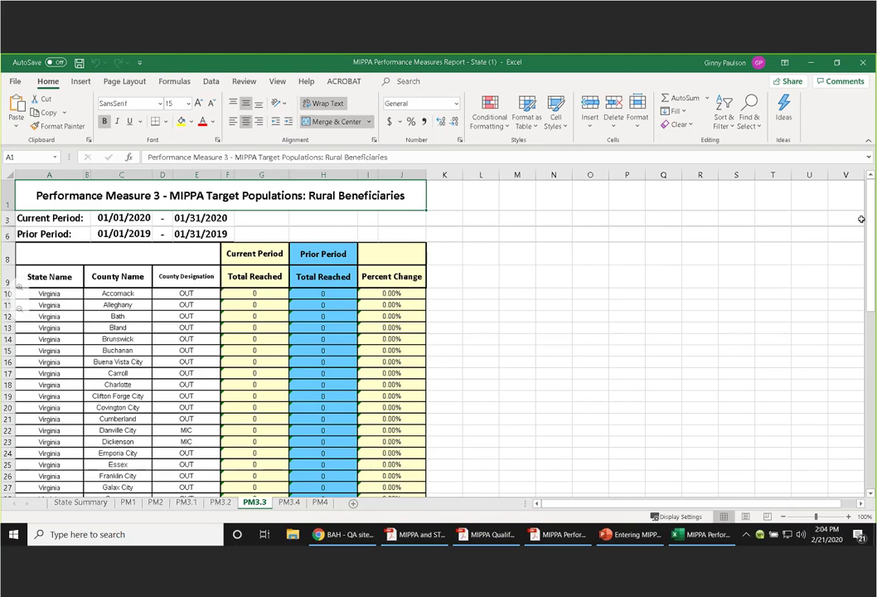
pyautogui.moveTo(872, 200); pyautogui.dragTo(872, 221)
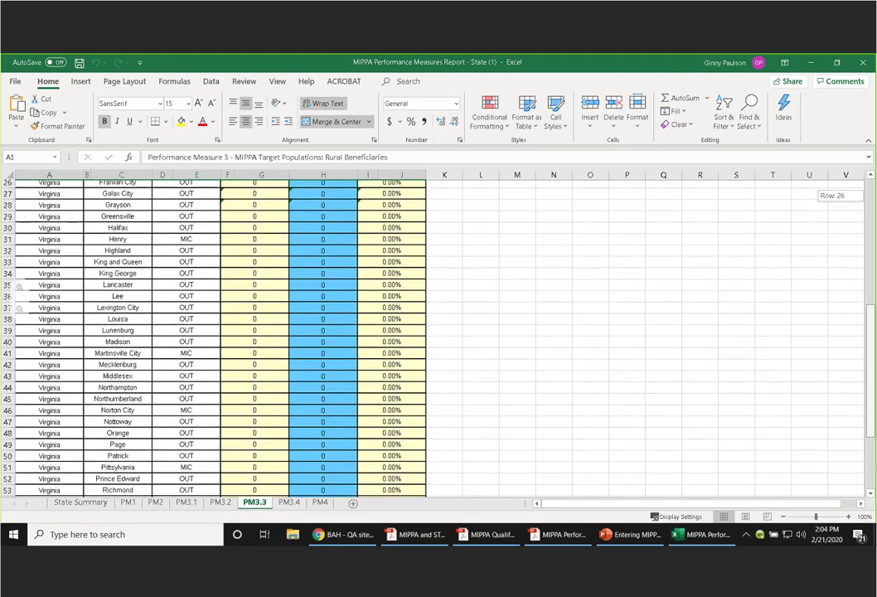
pyautogui.moveTo(872, 221); pyautogui.dragTo(871, 199)
pyautogui.click(220, 504)
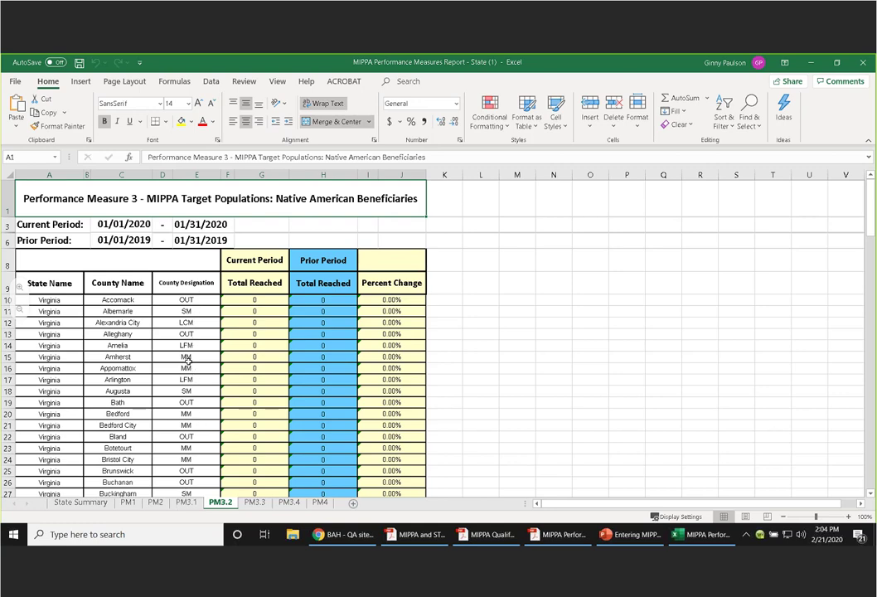
pyautogui.click(187, 503)
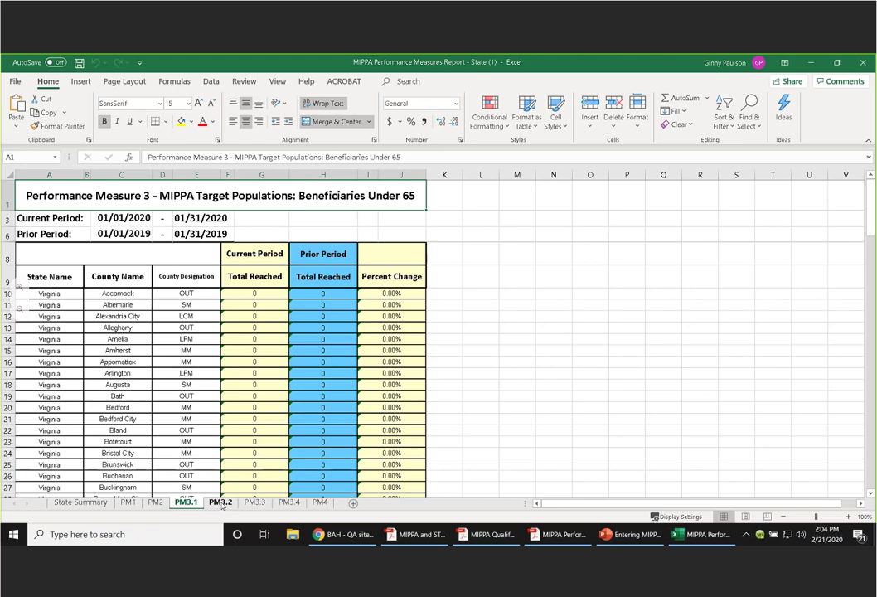
pyautogui.click(220, 503)
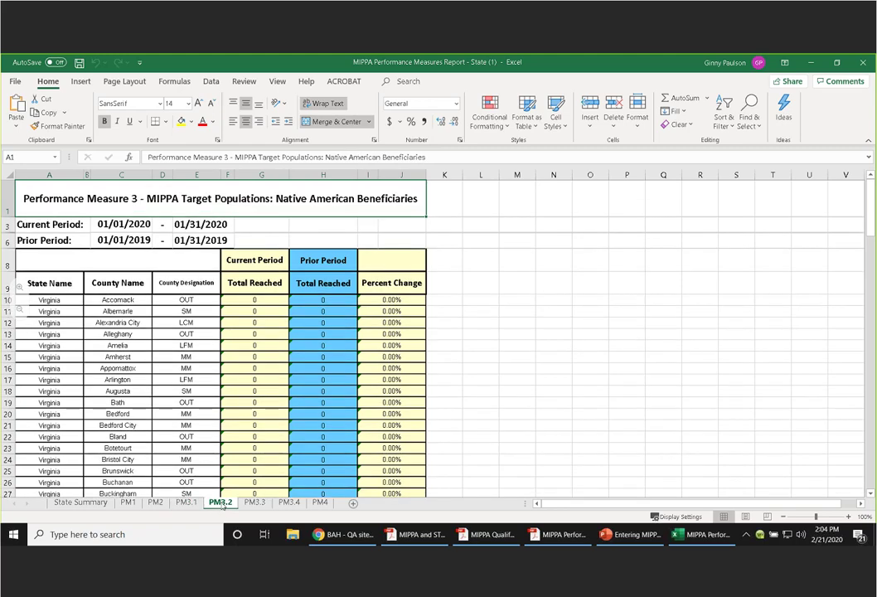
pyautogui.click(86, 503)
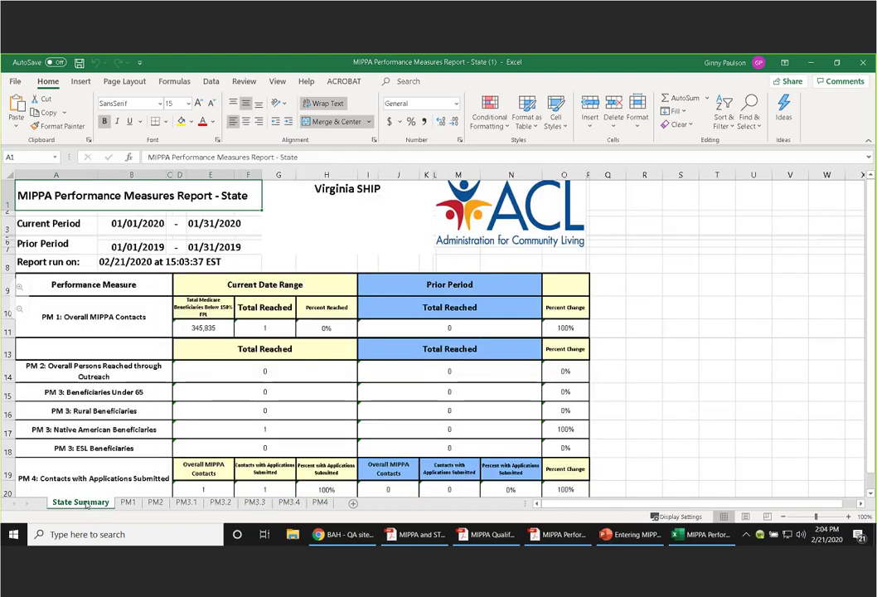